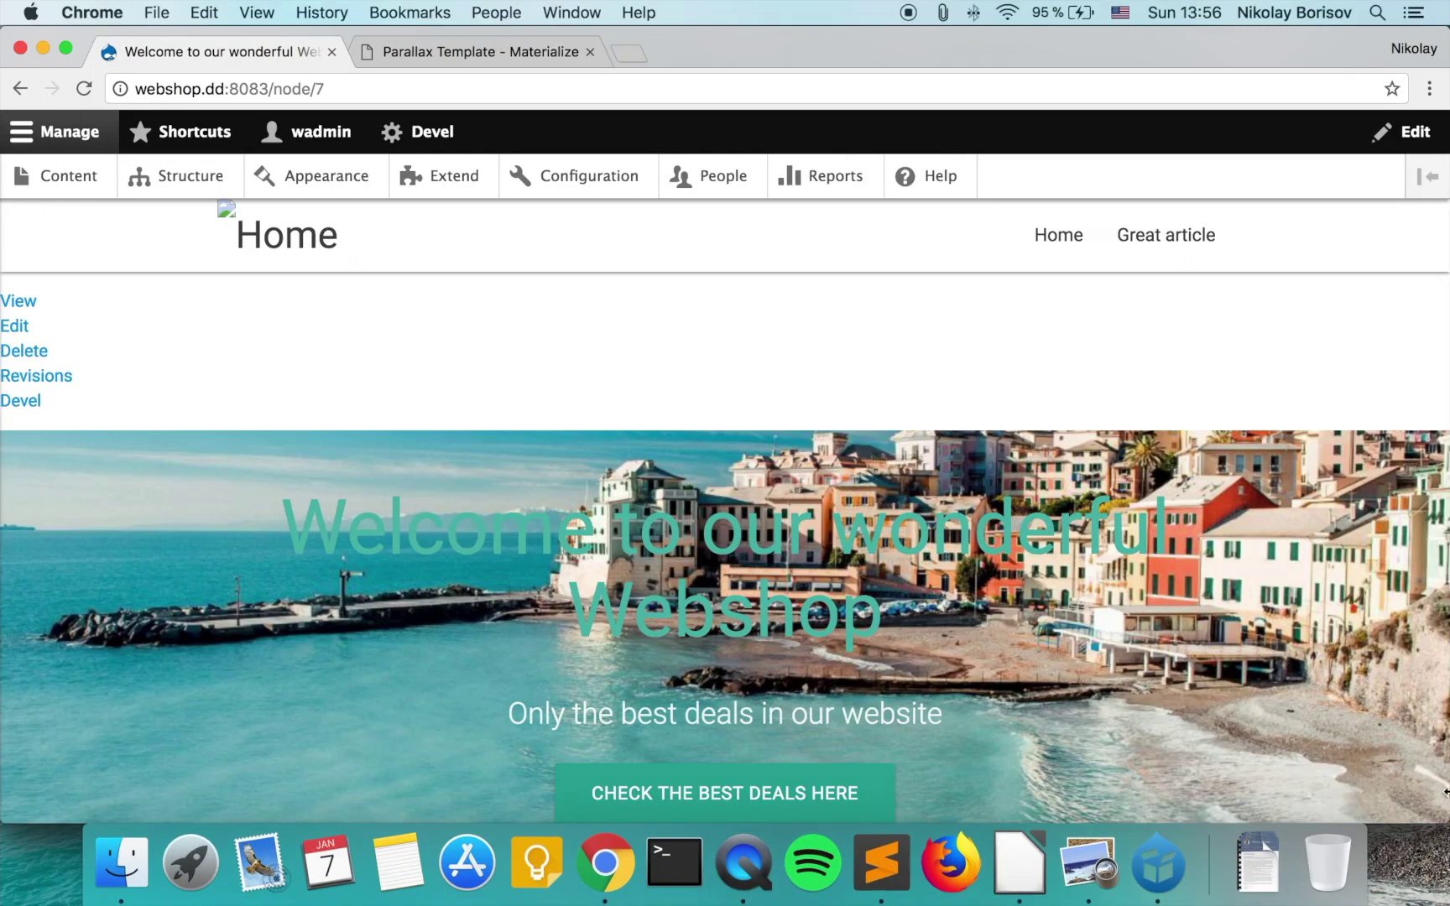
Review the Contact Us heading and Lorem ipsum text on the Materialize template page.
{"action": "scroll", "coordinate": [672, 578], "scroll_direction": "down", "scroll_amount": 5}
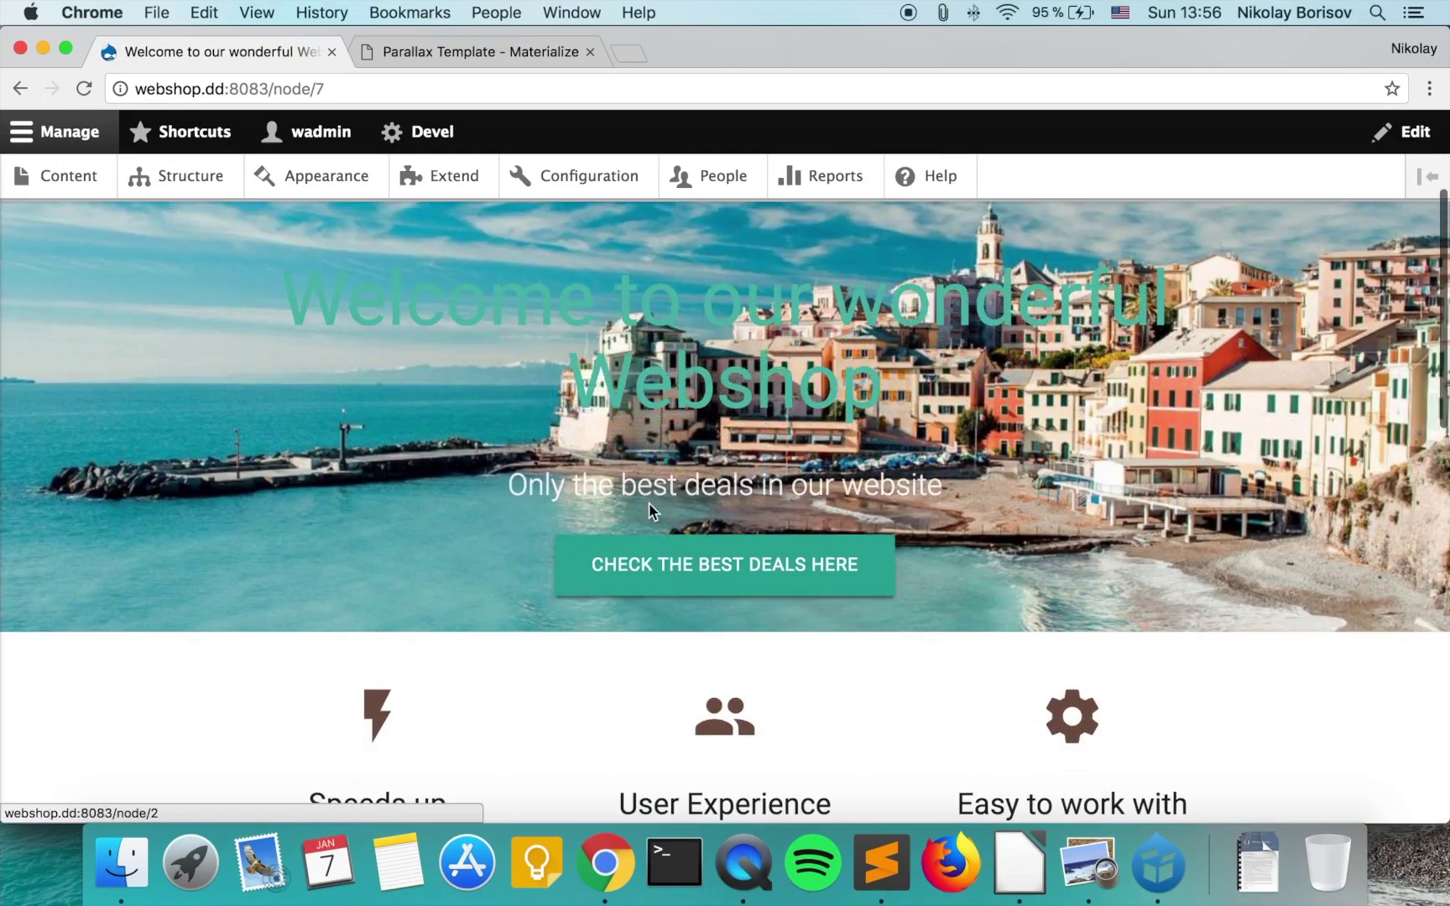
{"action": "scroll", "coordinate": [482, 411], "scroll_direction": "down", "scroll_amount": 8}
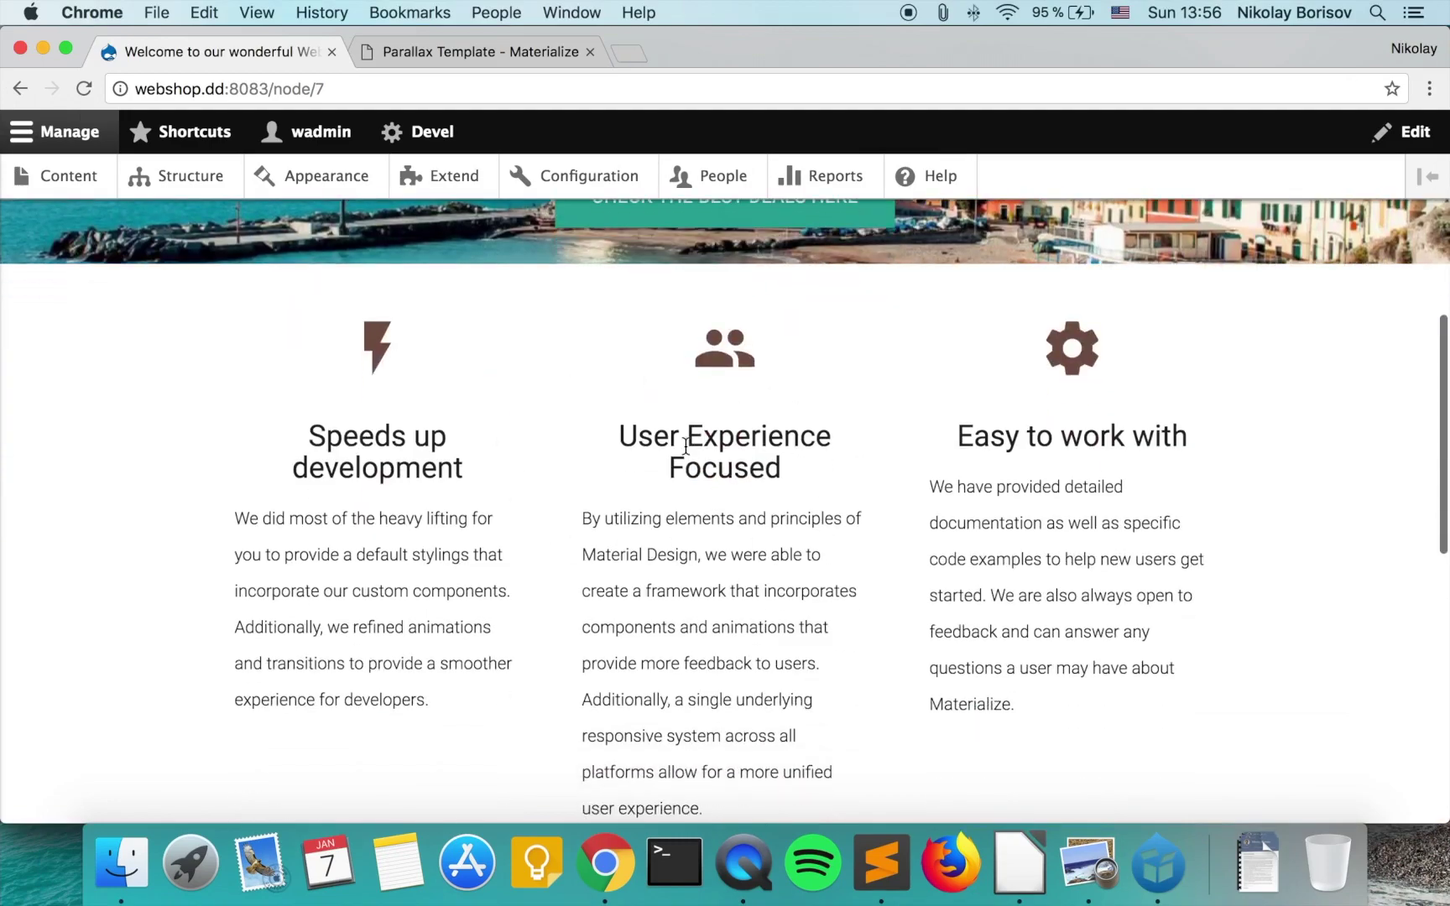
{"action": "scroll", "coordinate": [687, 443], "scroll_direction": "down", "scroll_amount": 12}
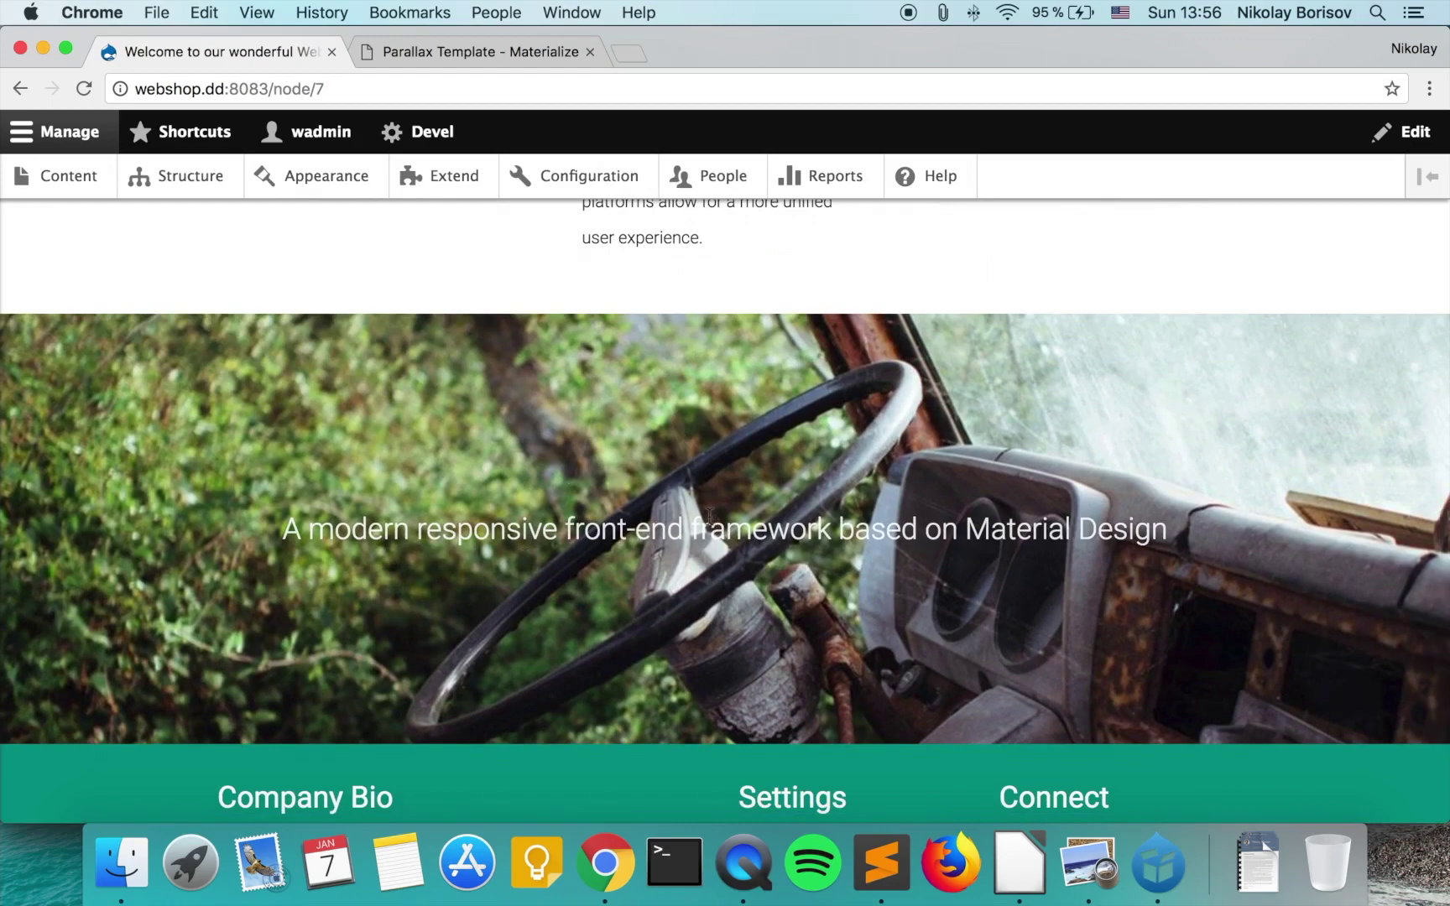
{"action": "scroll", "coordinate": [709, 515], "scroll_direction": "up", "scroll_amount": 15}
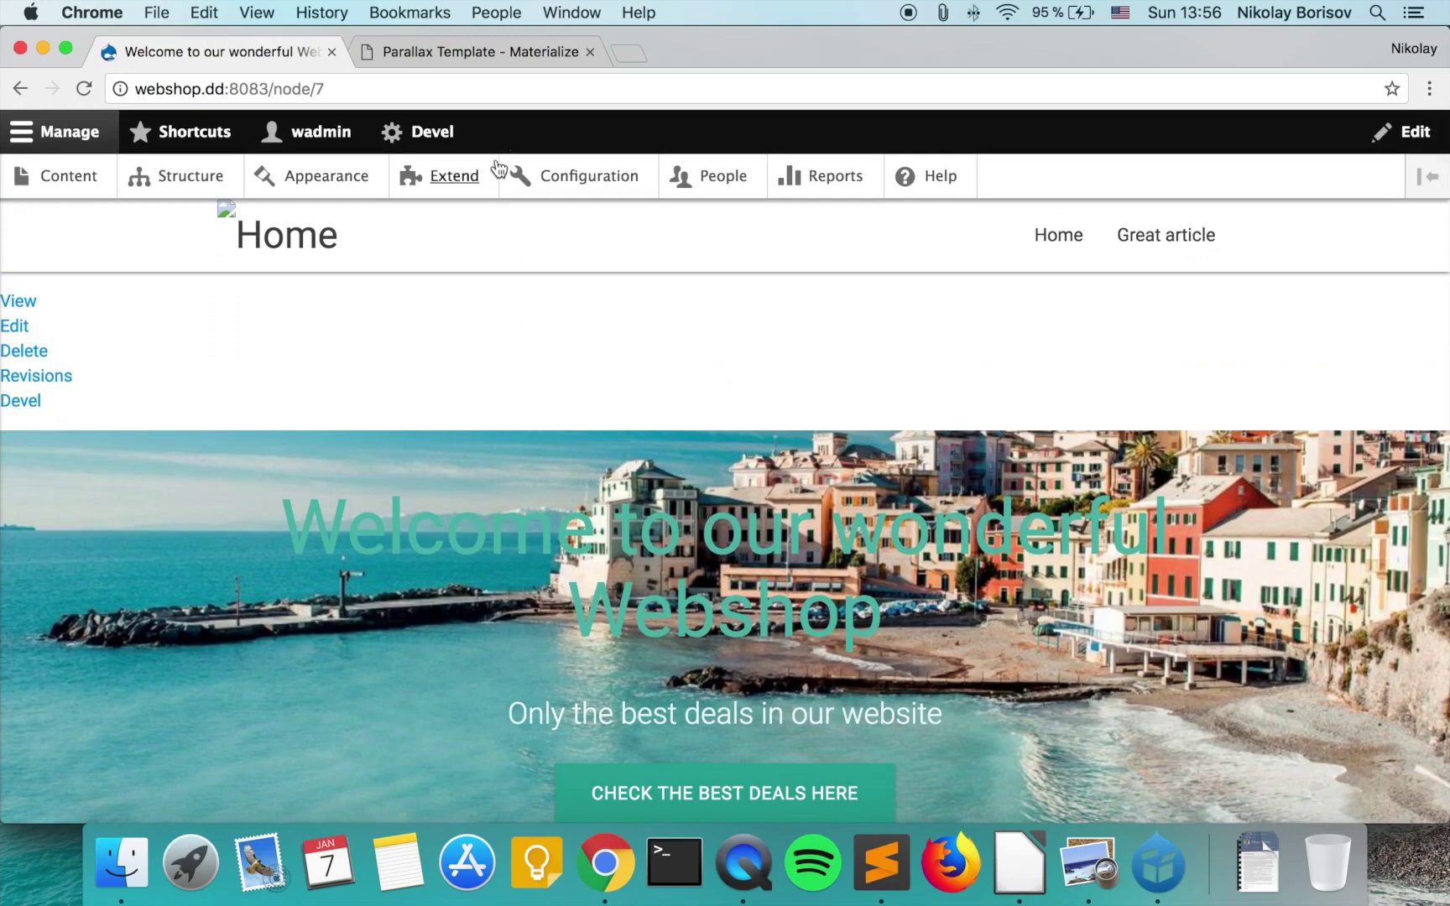
{"action": "left_click", "coordinate": [498, 51]}
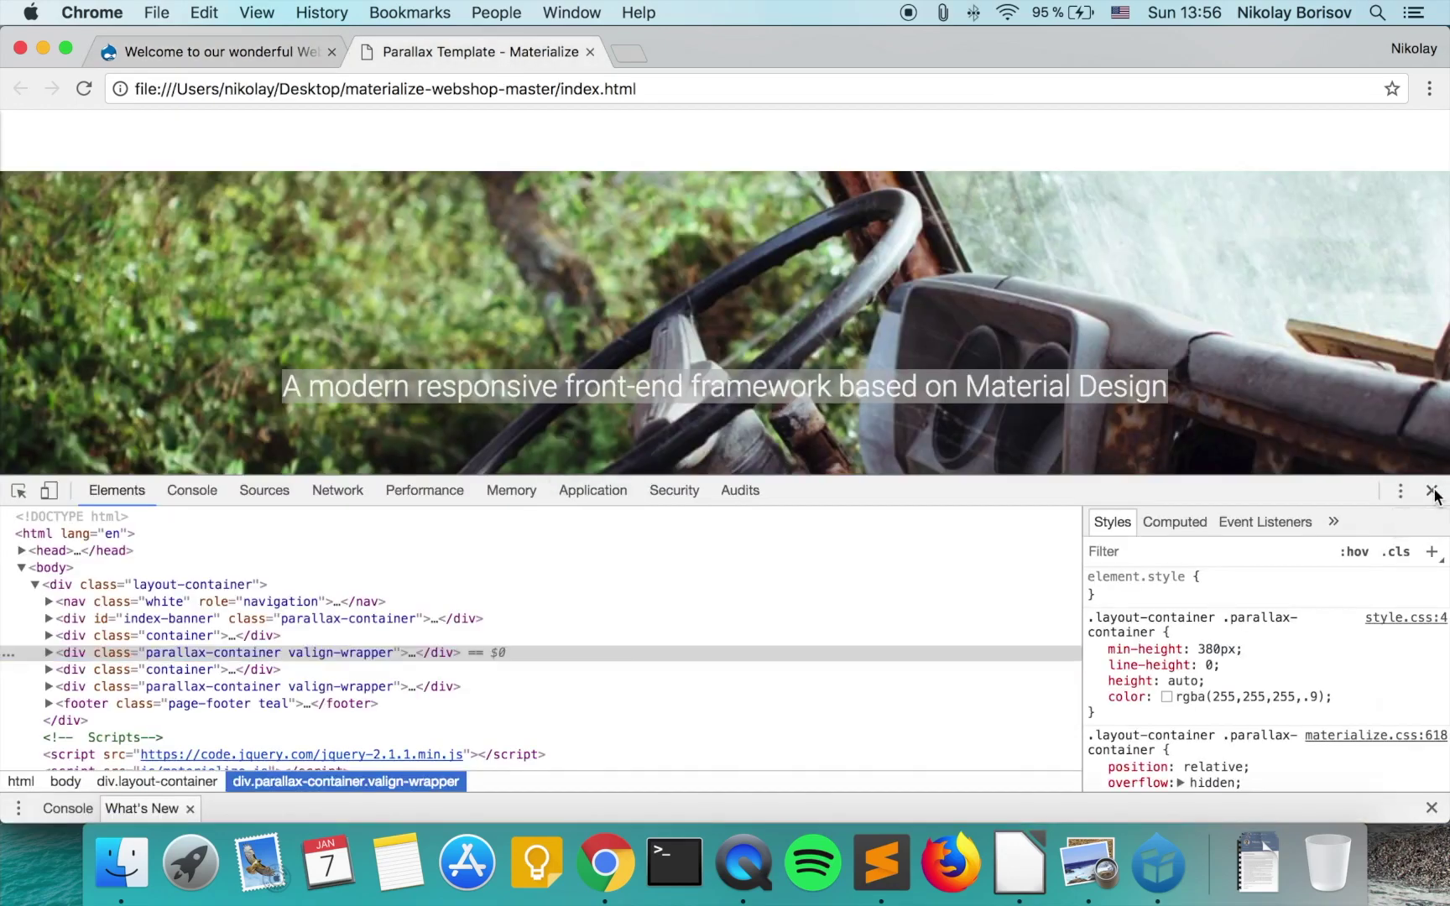
{"action": "left_click", "coordinate": [1431, 490]}
{"action": "scroll", "coordinate": [487, 433], "scroll_direction": "down", "scroll_amount": 8}
{"action": "scroll", "coordinate": [487, 433], "scroll_direction": "up", "scroll_amount": 4}
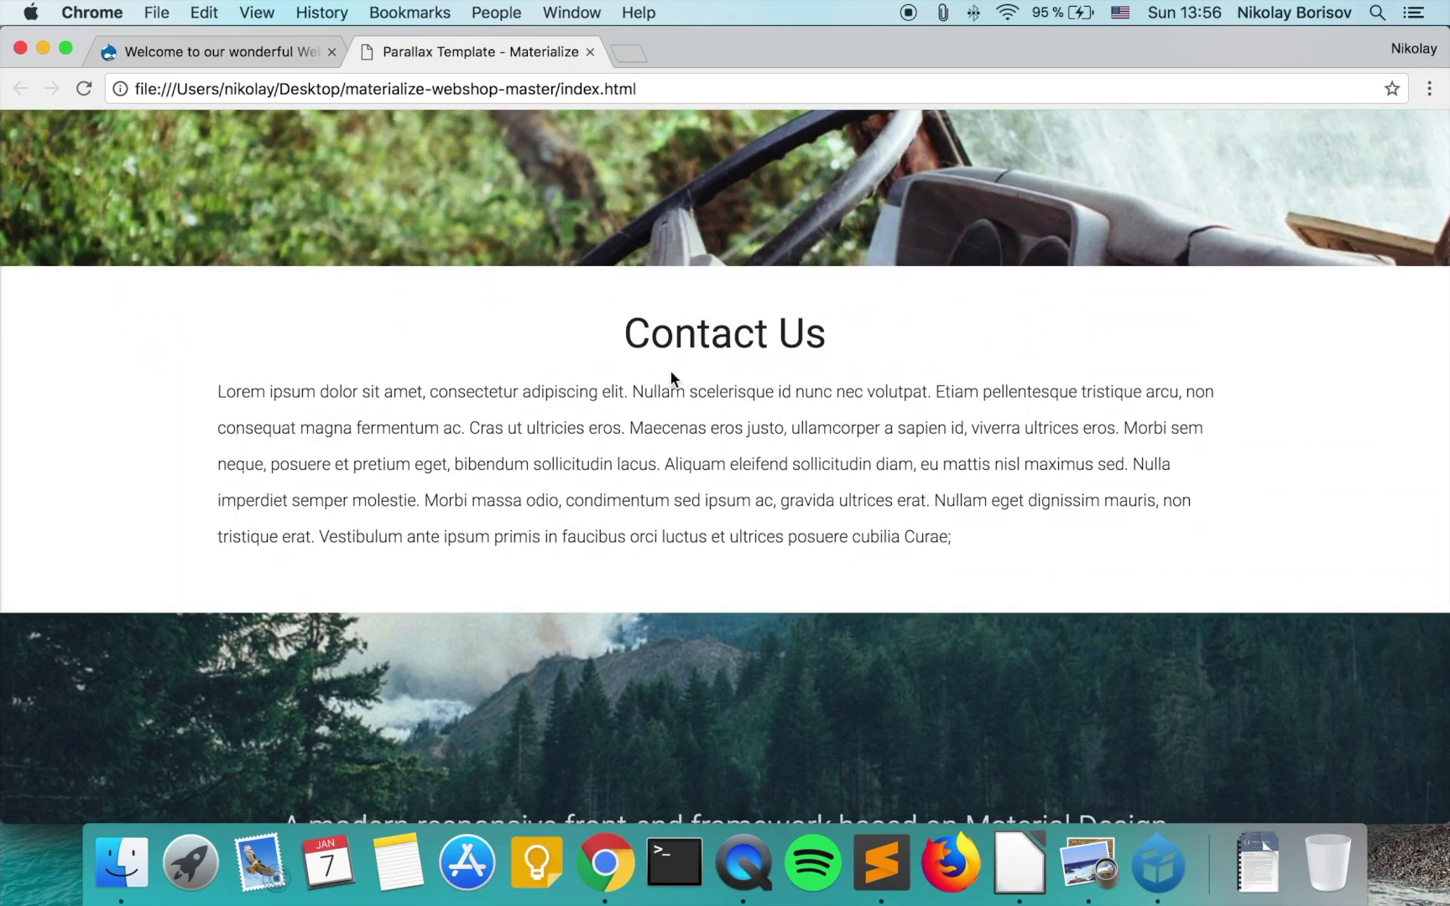
{"action": "left_click_drag", "start_coordinate": [628, 336], "coordinate": [826, 344]}
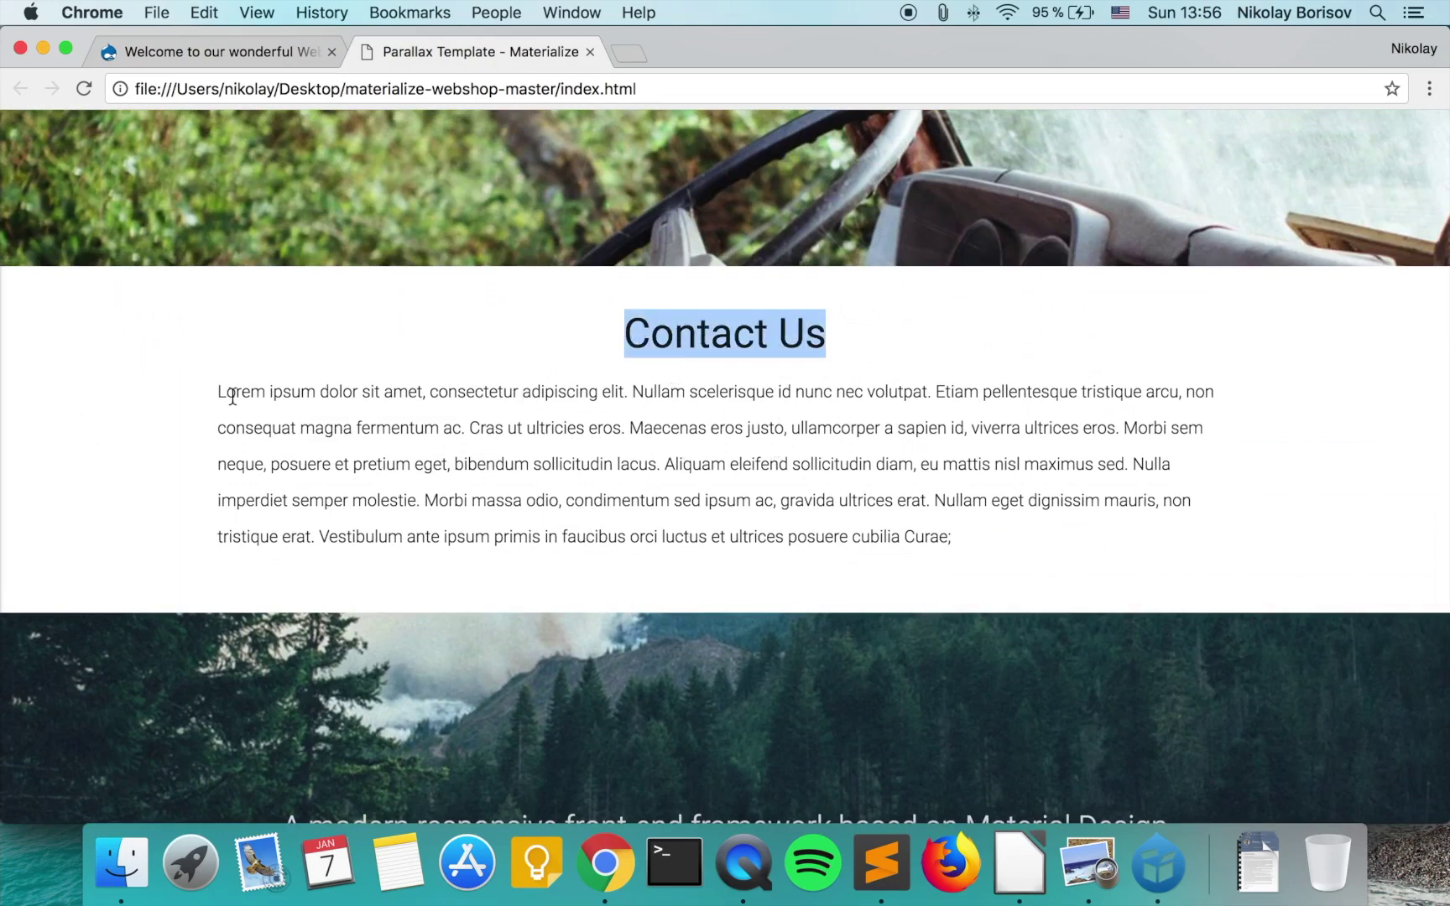
{"action": "left_click_drag", "start_coordinate": [217, 391], "coordinate": [959, 547]}
{"action": "left_click", "coordinate": [894, 550]}
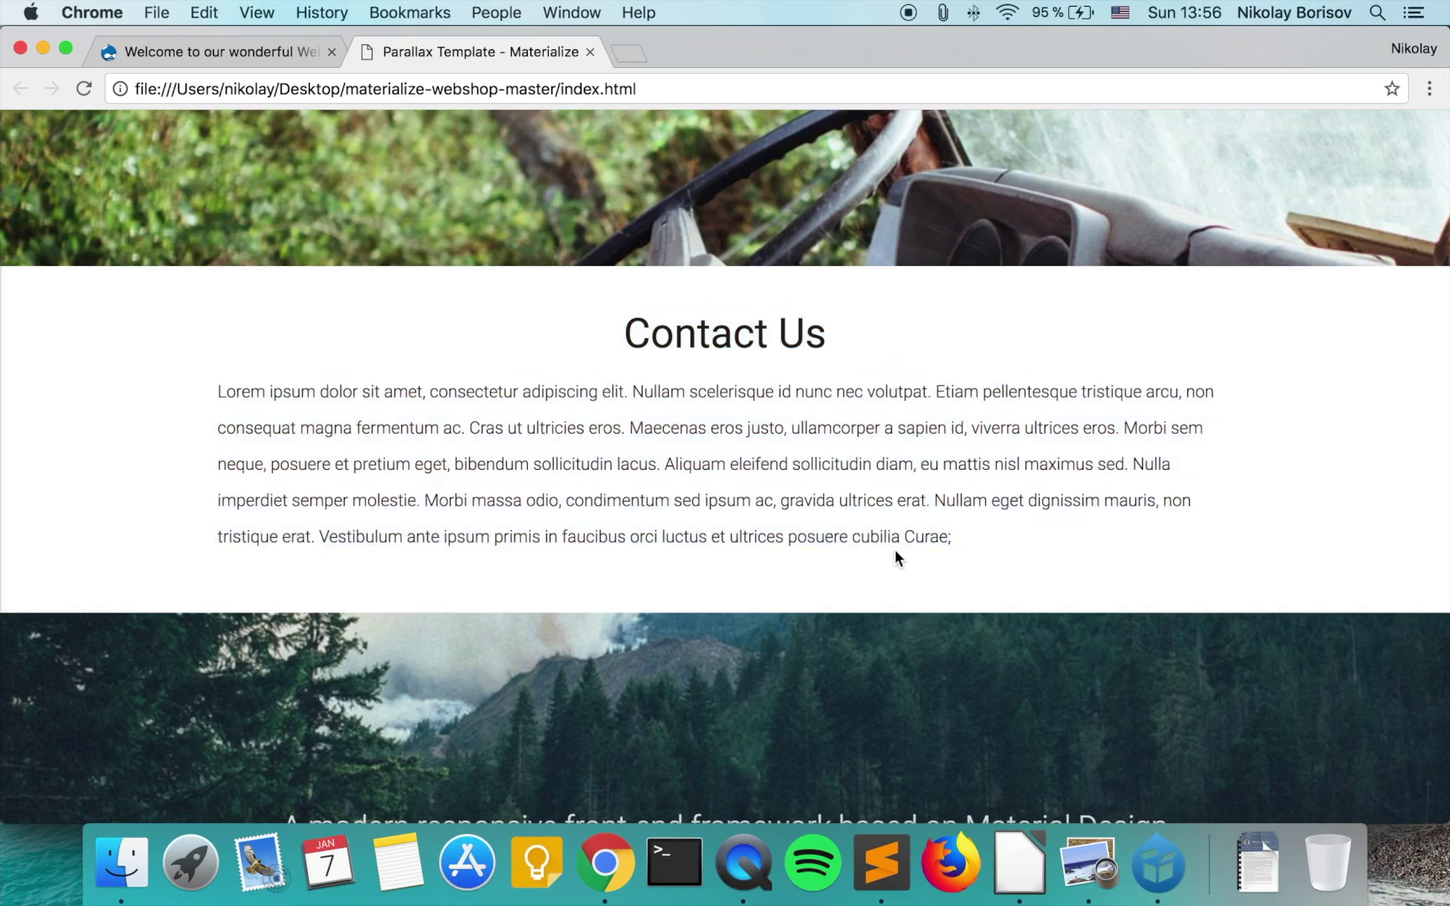
Go to Structure > Paragraph types and open Manage display for Title with text.
{"action": "left_click", "coordinate": [189, 62]}
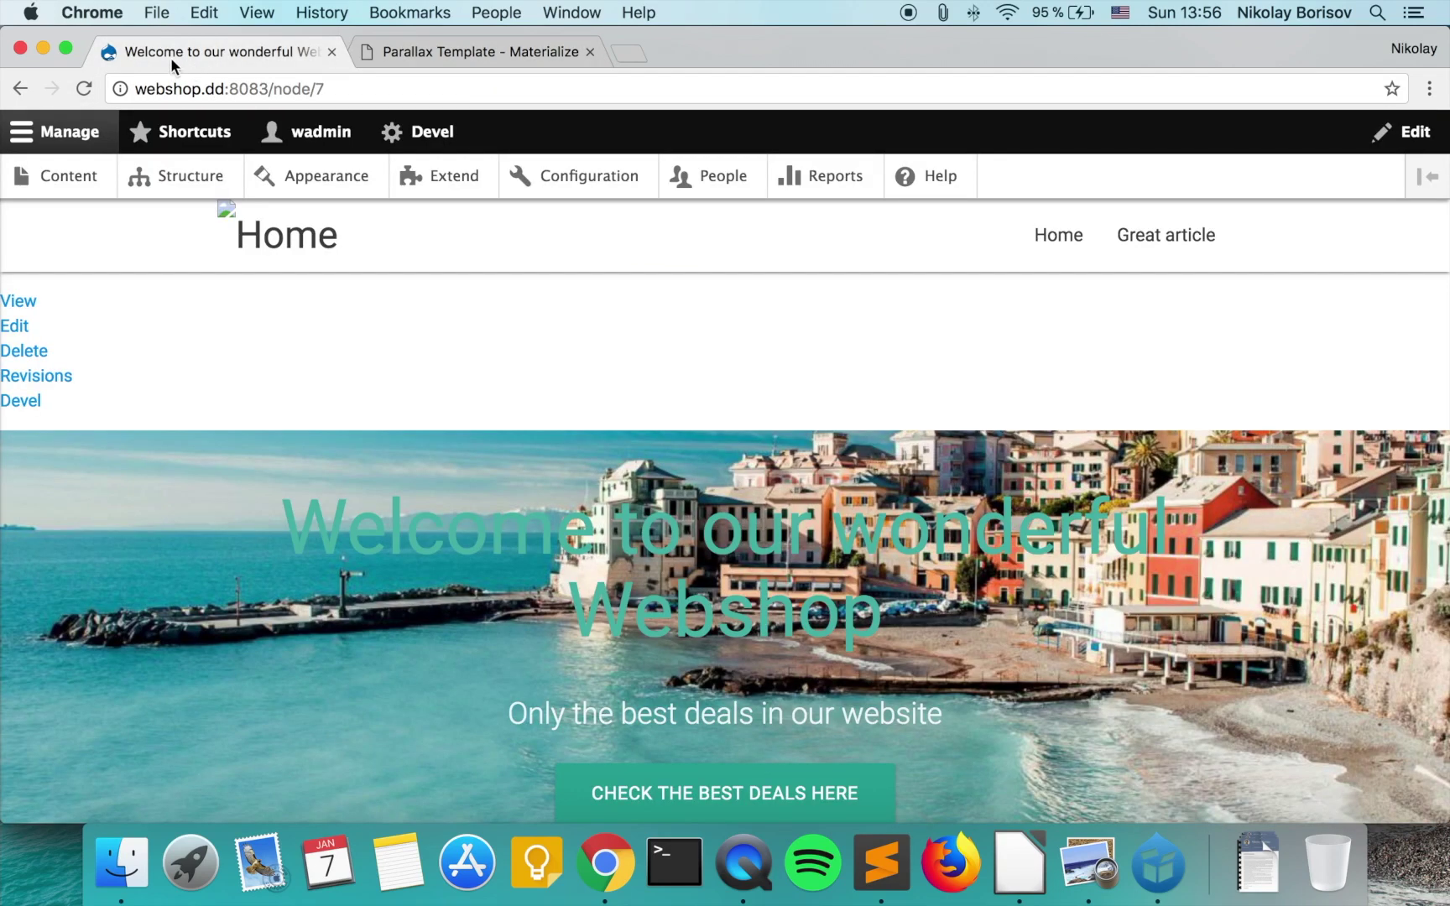
{"action": "left_click", "coordinate": [197, 177]}
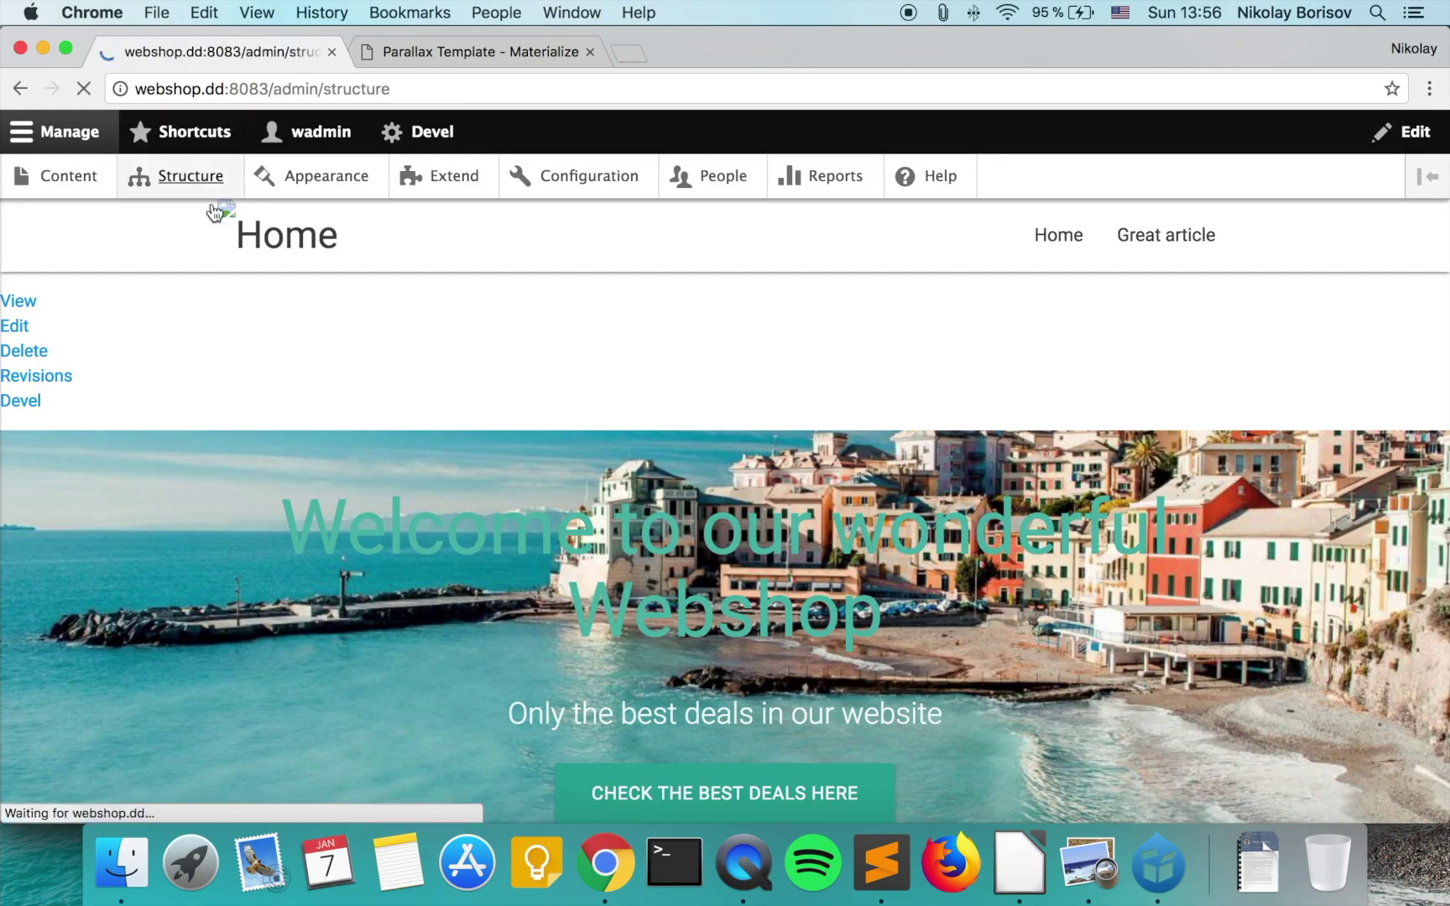
{"action": "scroll", "coordinate": [495, 532], "scroll_direction": "down", "scroll_amount": 2}
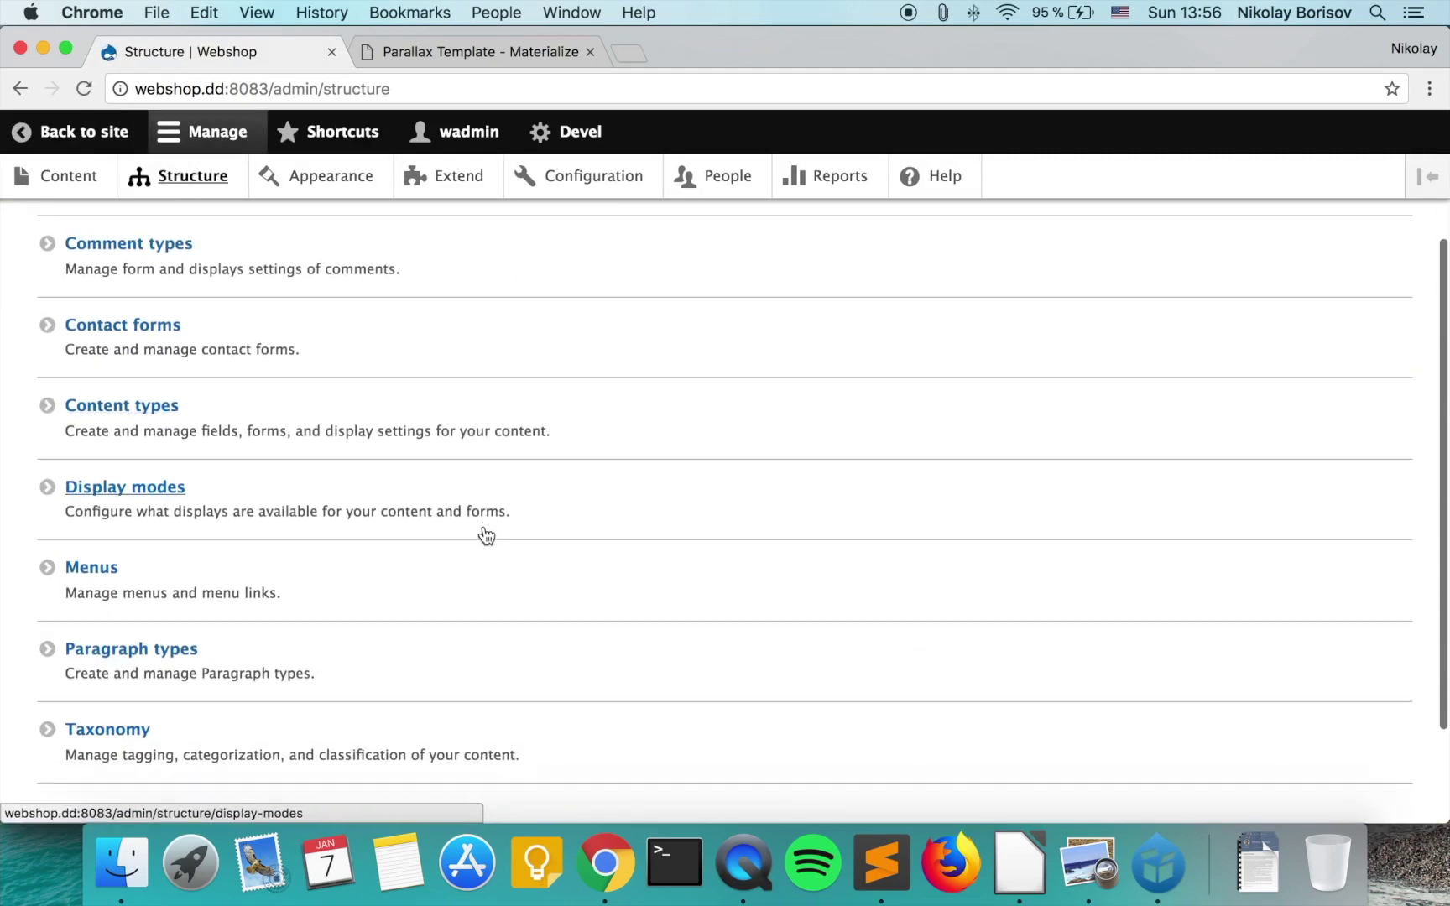
{"action": "left_click", "coordinate": [462, 679]}
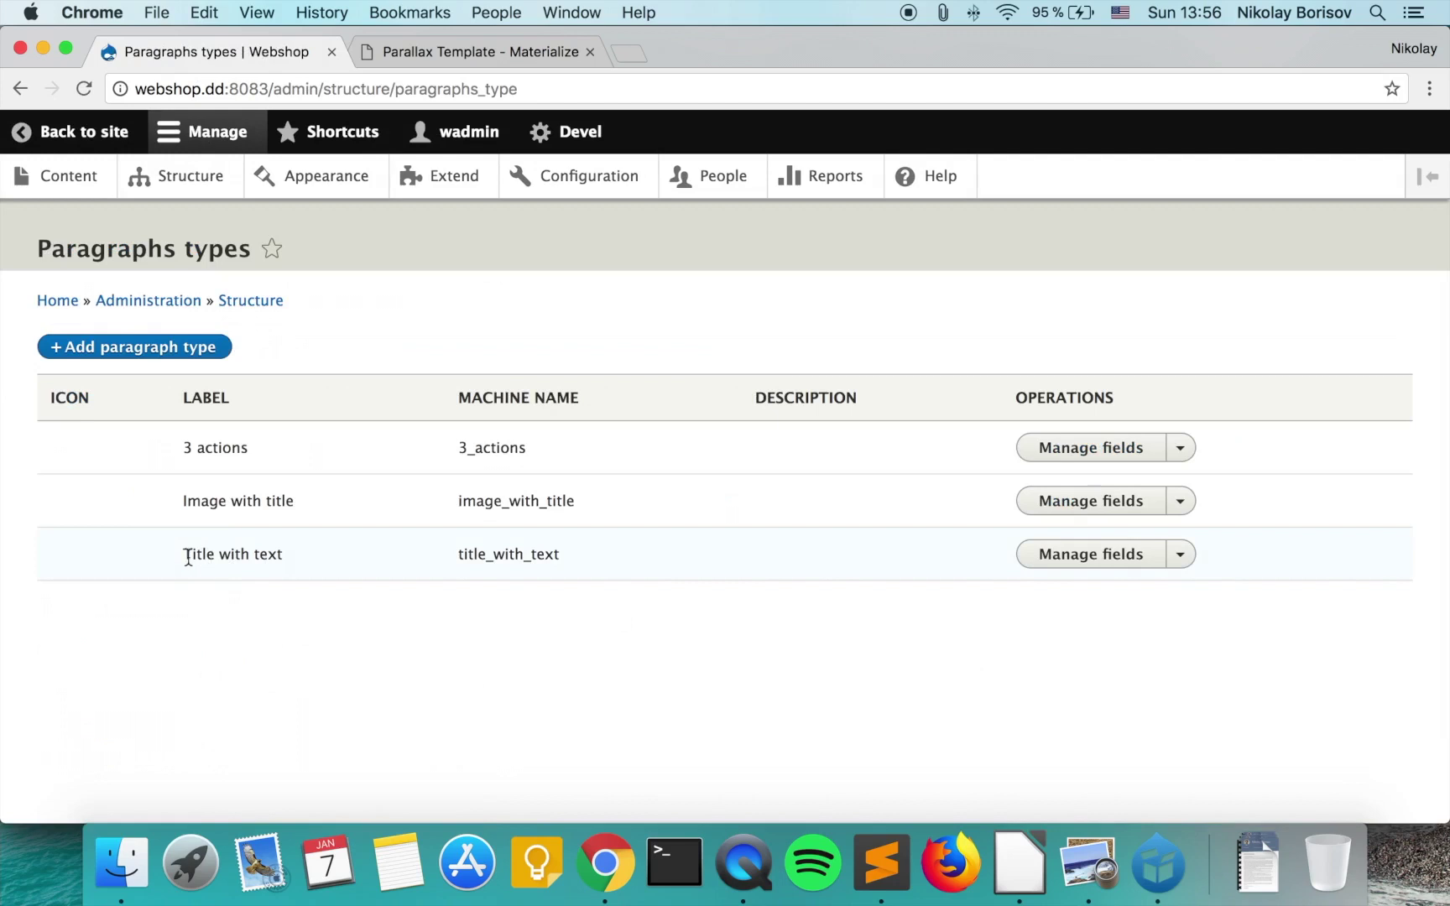
{"action": "left_click_drag", "start_coordinate": [188, 557], "coordinate": [319, 566]}
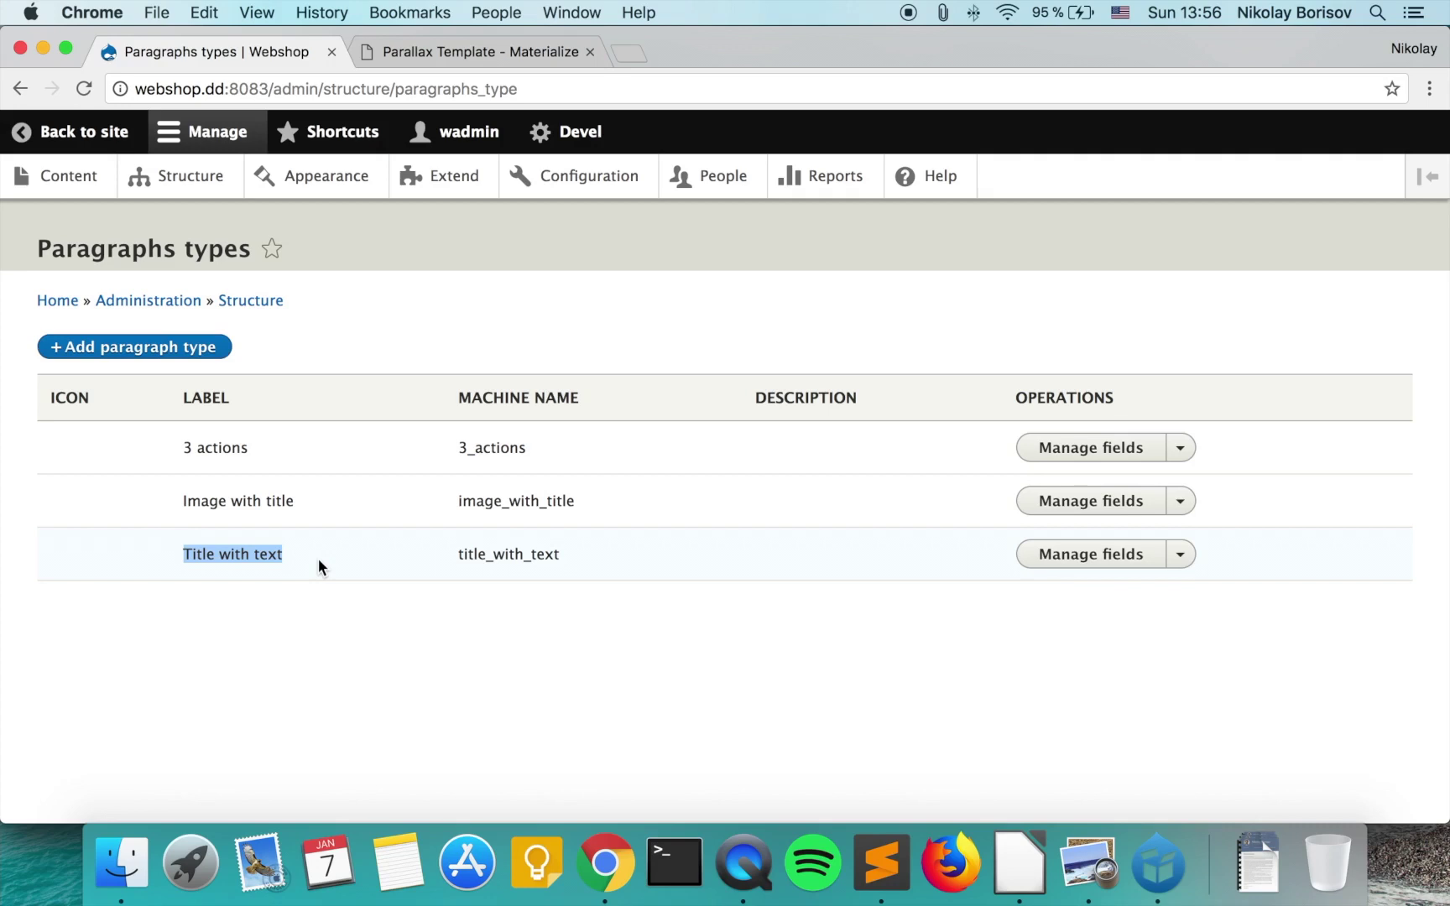
{"action": "left_click", "coordinate": [1180, 554]}
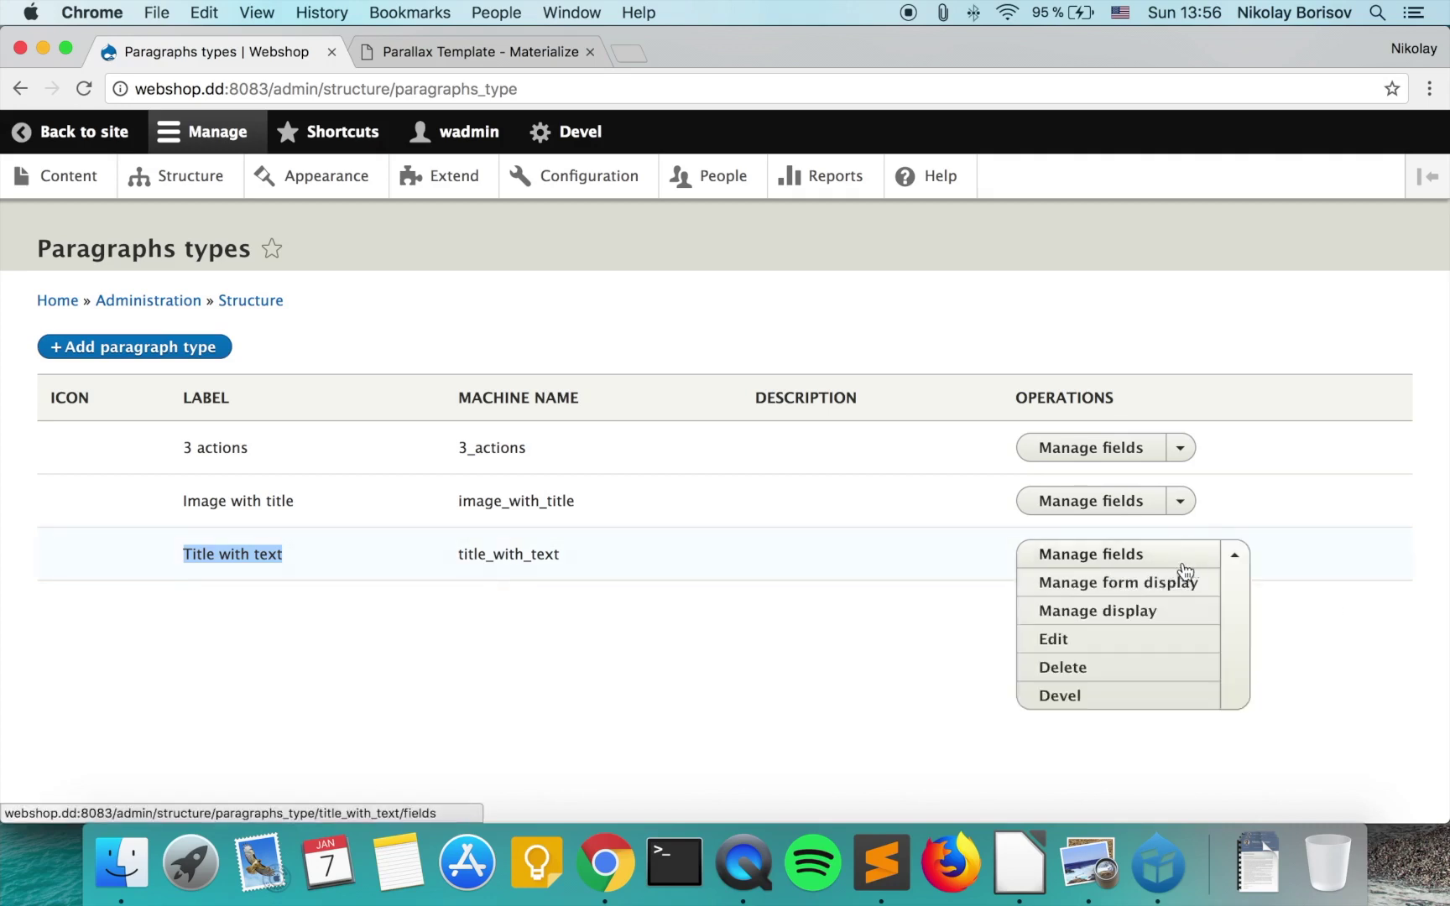
{"action": "left_click", "coordinate": [1106, 611]}
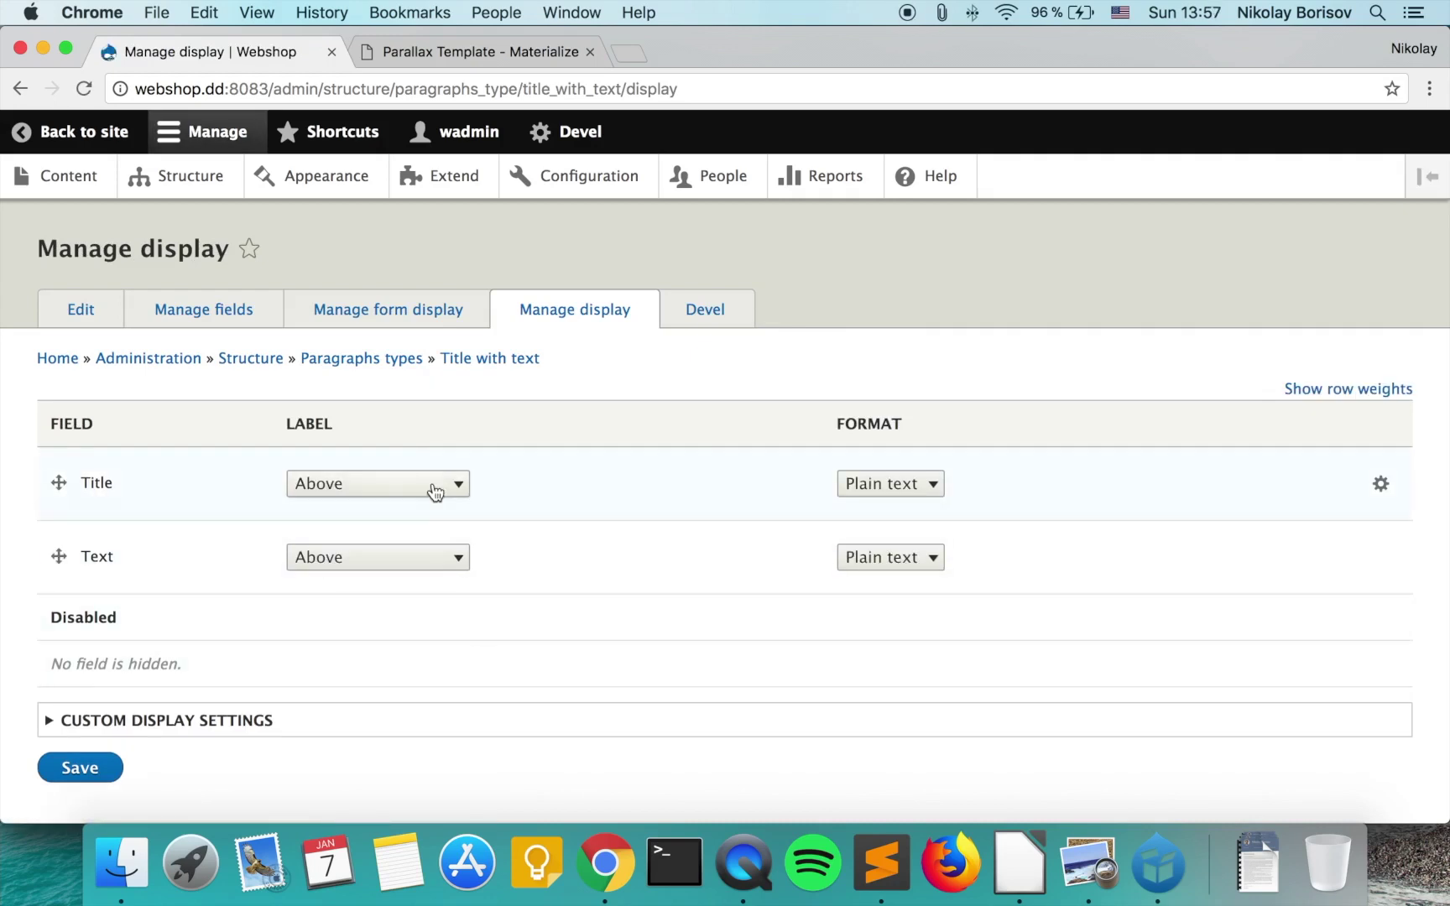
Set the Title and Text labels to Hidden, keep Text as Plain text, save, then open Content.
{"action": "left_click", "coordinate": [434, 487]}
{"action": "left_click", "coordinate": [401, 522]}
{"action": "left_click", "coordinate": [417, 562]}
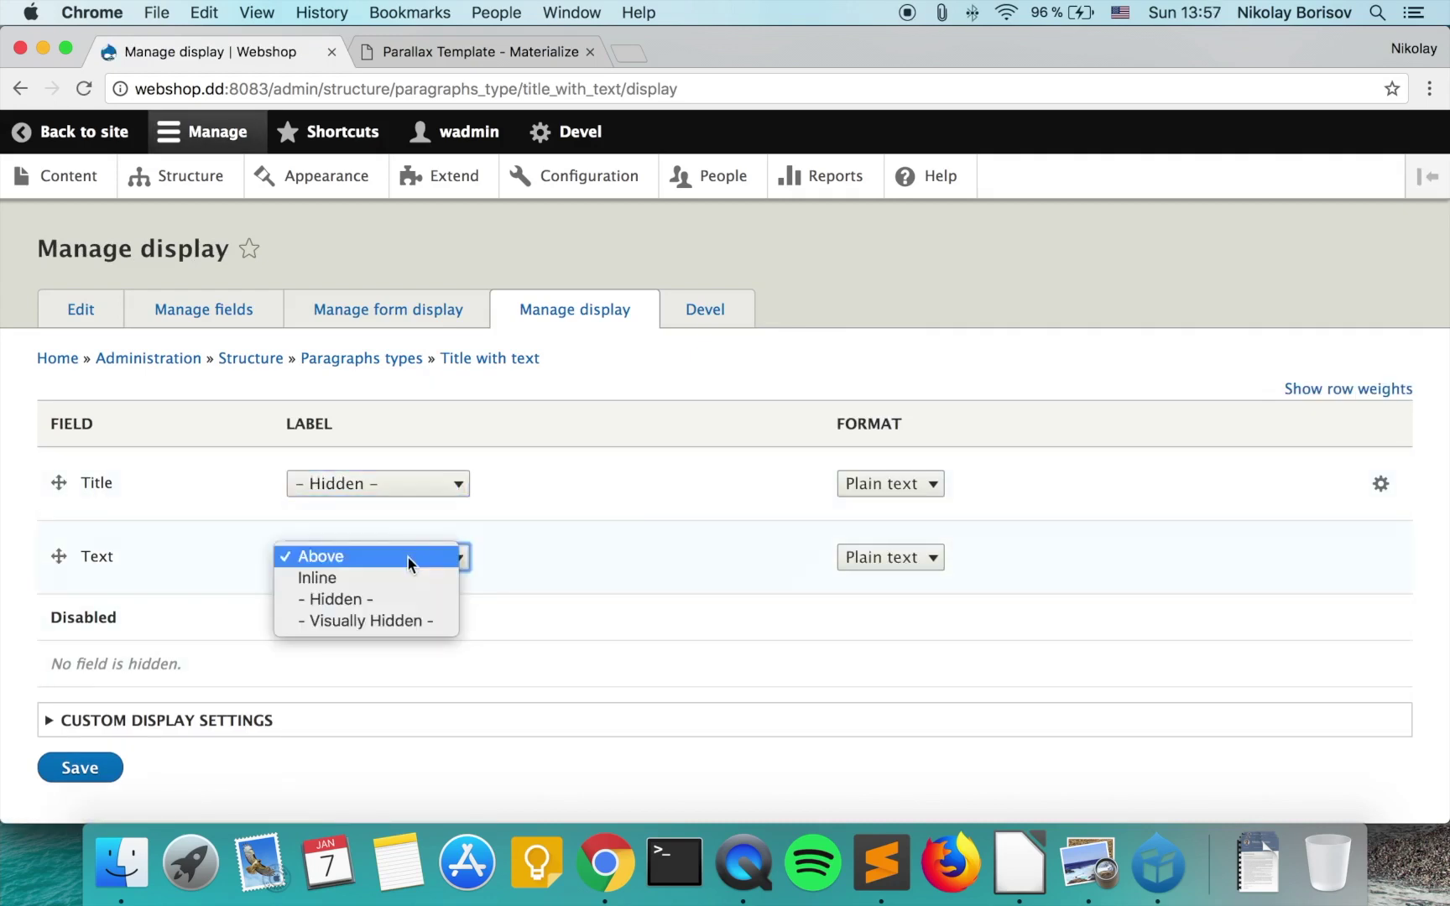
{"action": "left_click", "coordinate": [408, 598]}
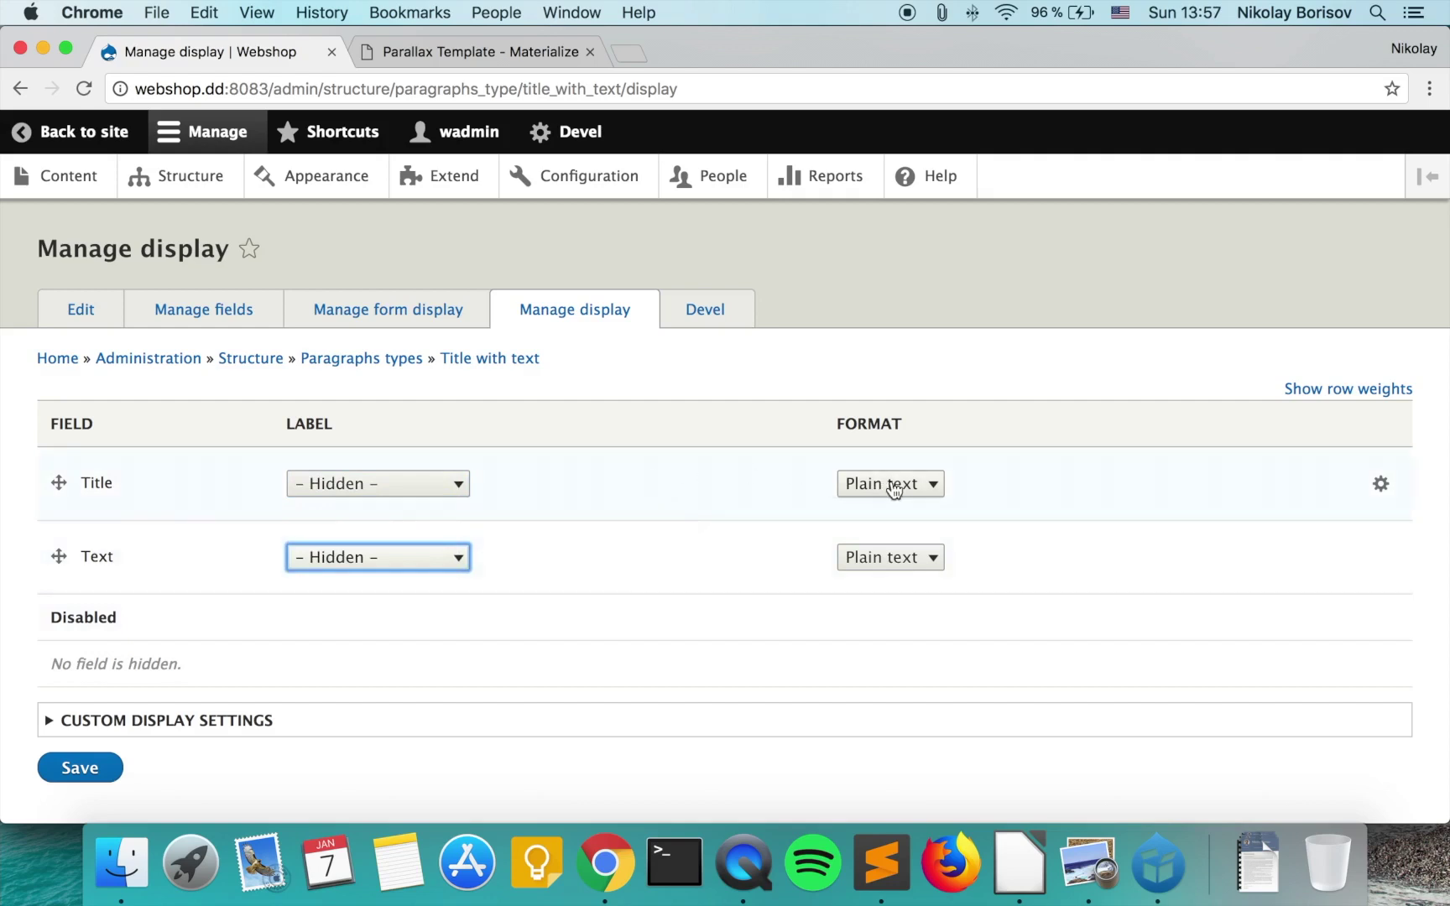
{"action": "left_click", "coordinate": [898, 555]}
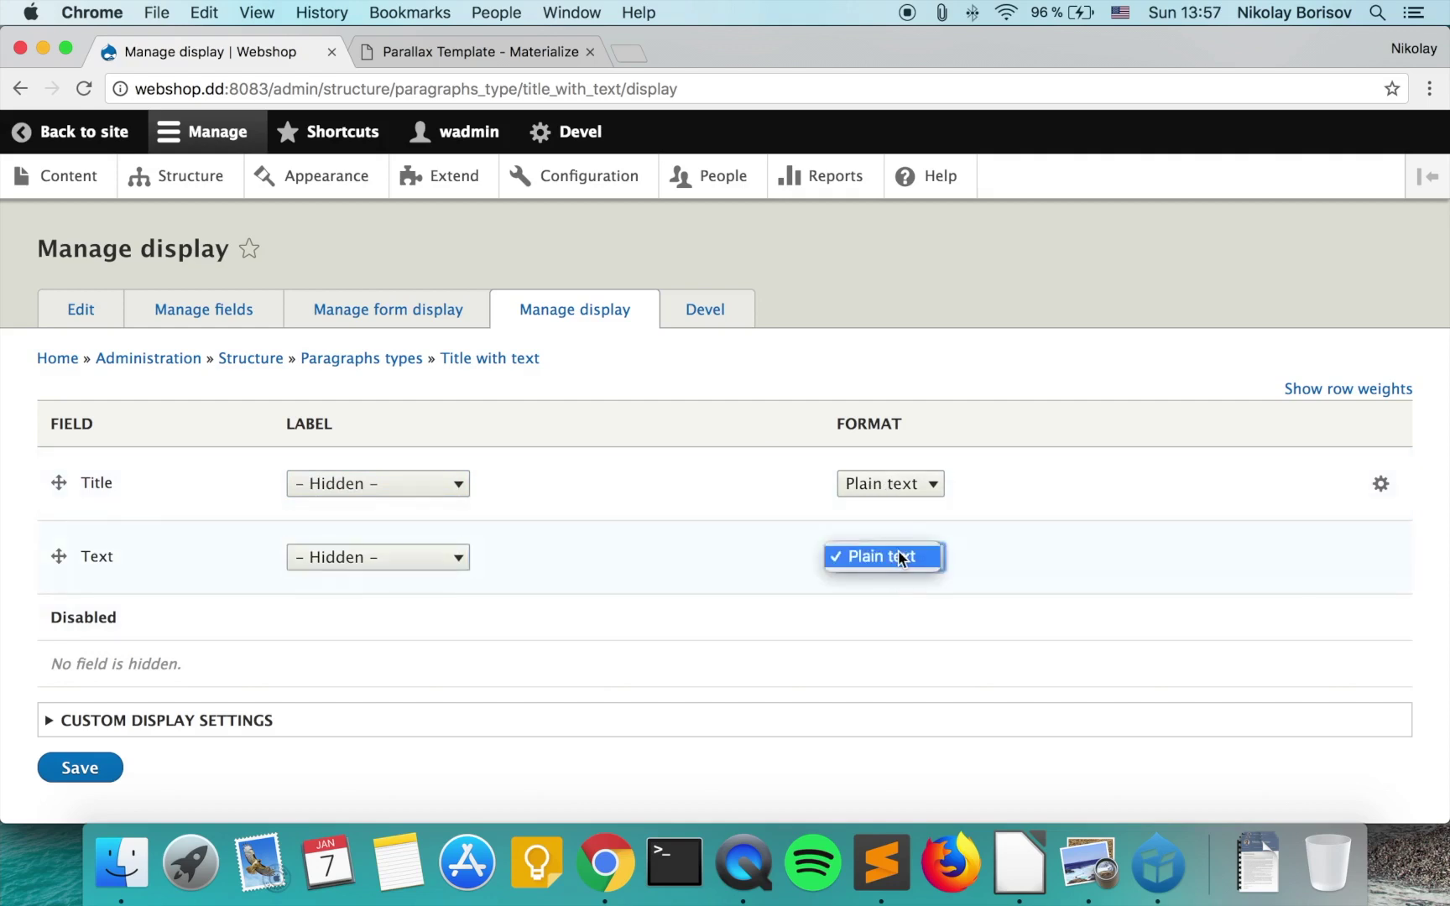
{"action": "left_click", "coordinate": [780, 557]}
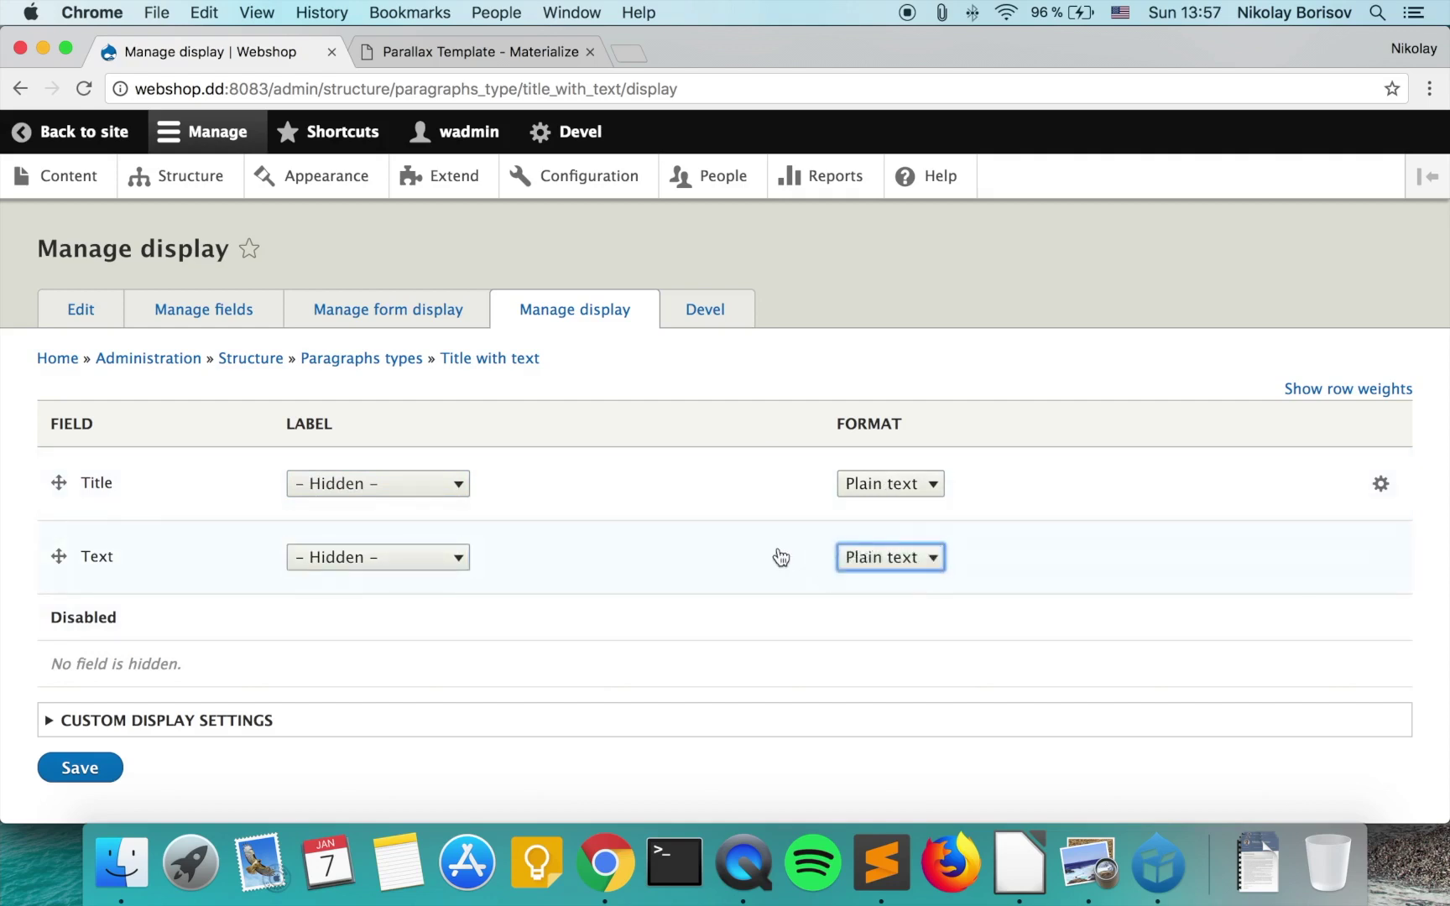
{"action": "left_click", "coordinate": [97, 775]}
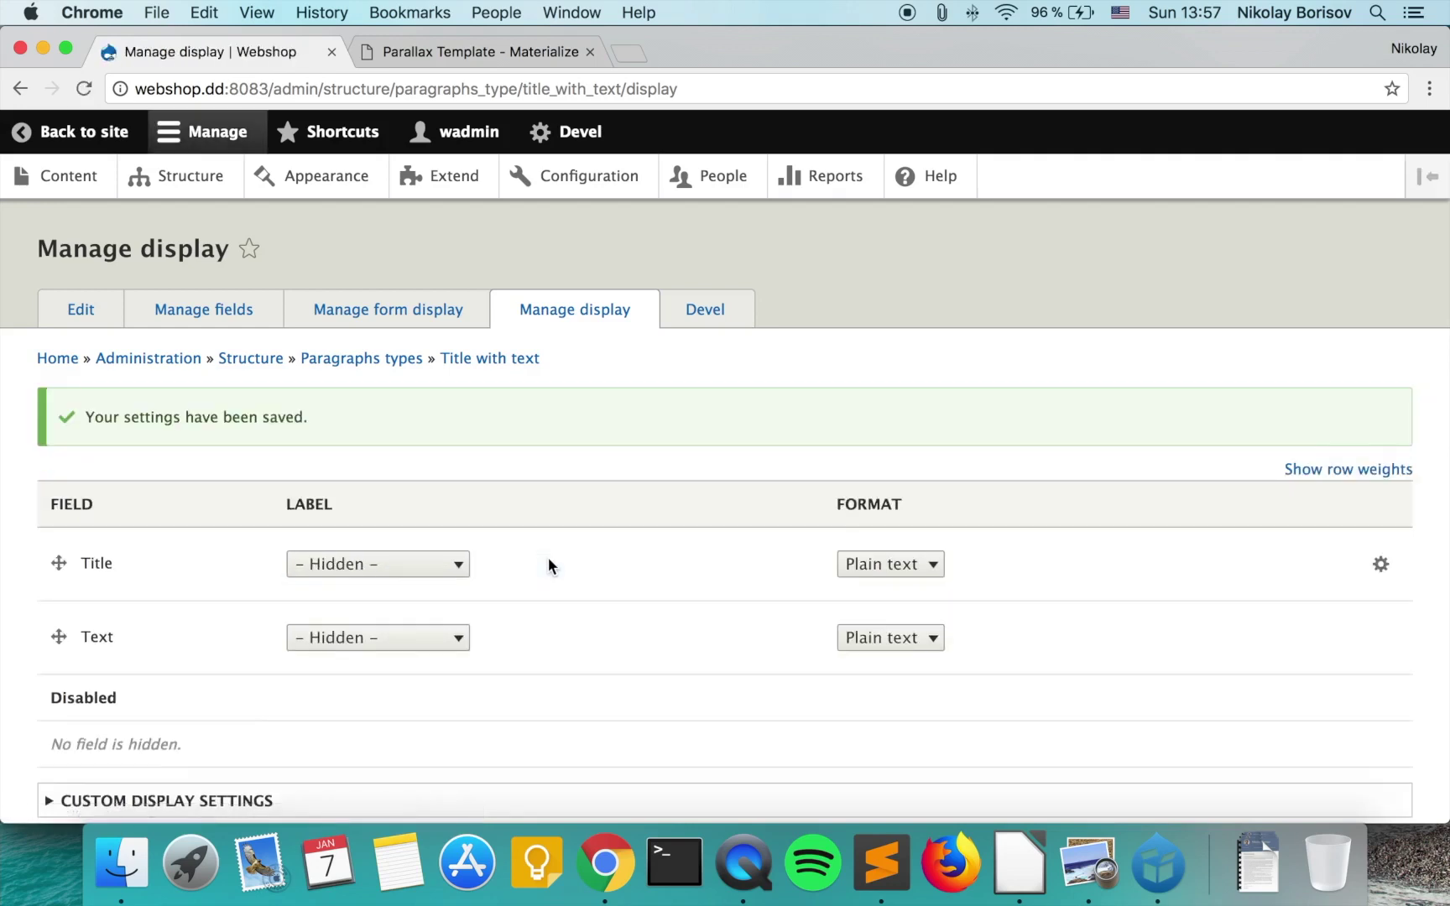
{"action": "left_click", "coordinate": [100, 190]}
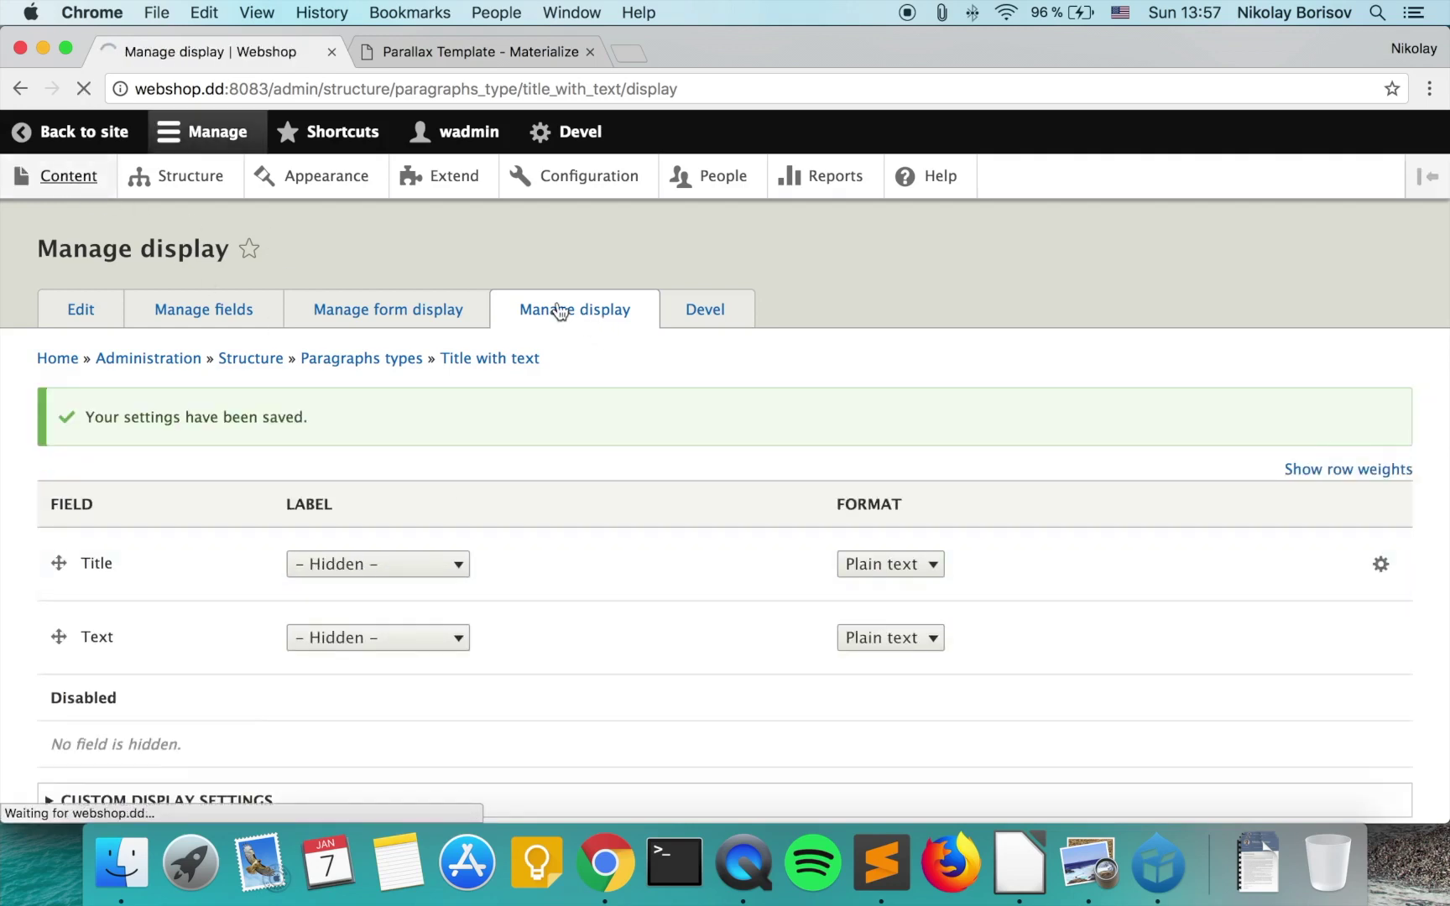
Edit the Welcome to our wonderful Webshop page and add a Title with text section.
{"action": "scroll", "coordinate": [641, 546], "scroll_direction": "down", "scroll_amount": 2}
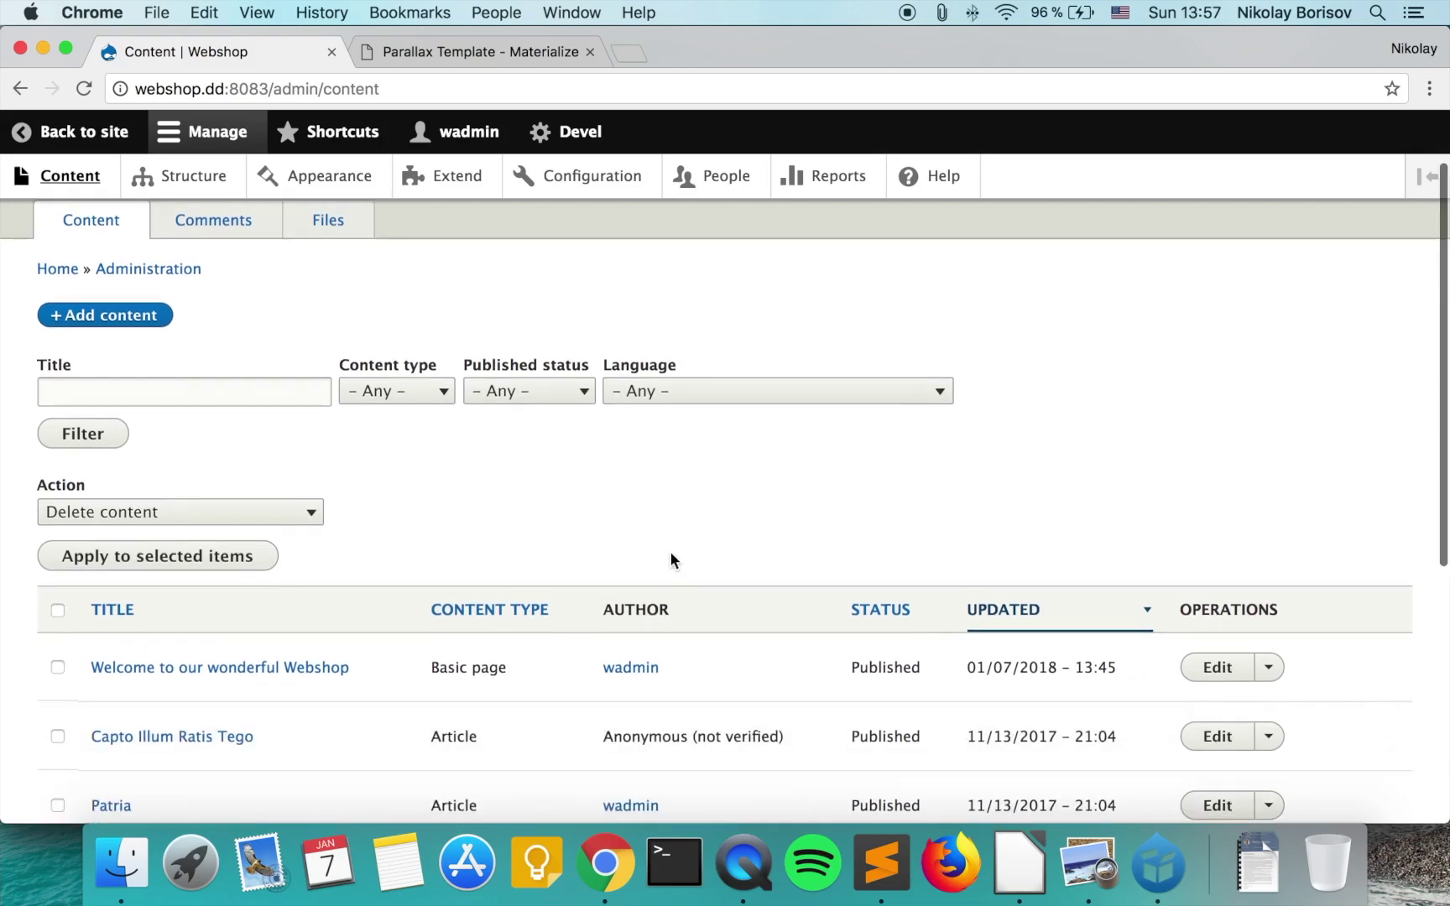
{"action": "left_click", "coordinate": [1193, 667]}
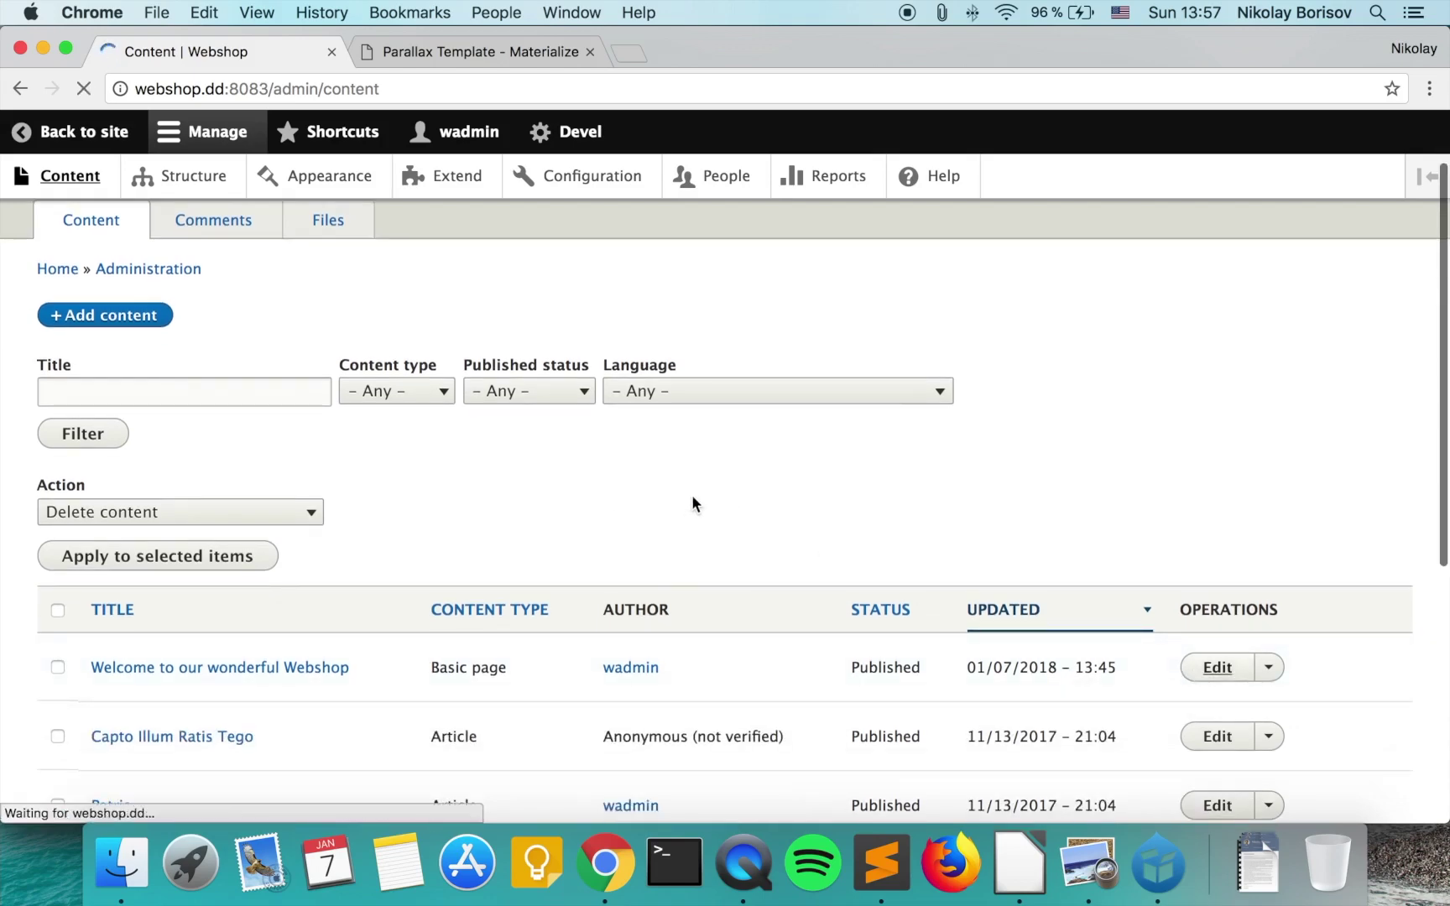
{"action": "scroll", "coordinate": [627, 511], "scroll_direction": "down", "scroll_amount": 15}
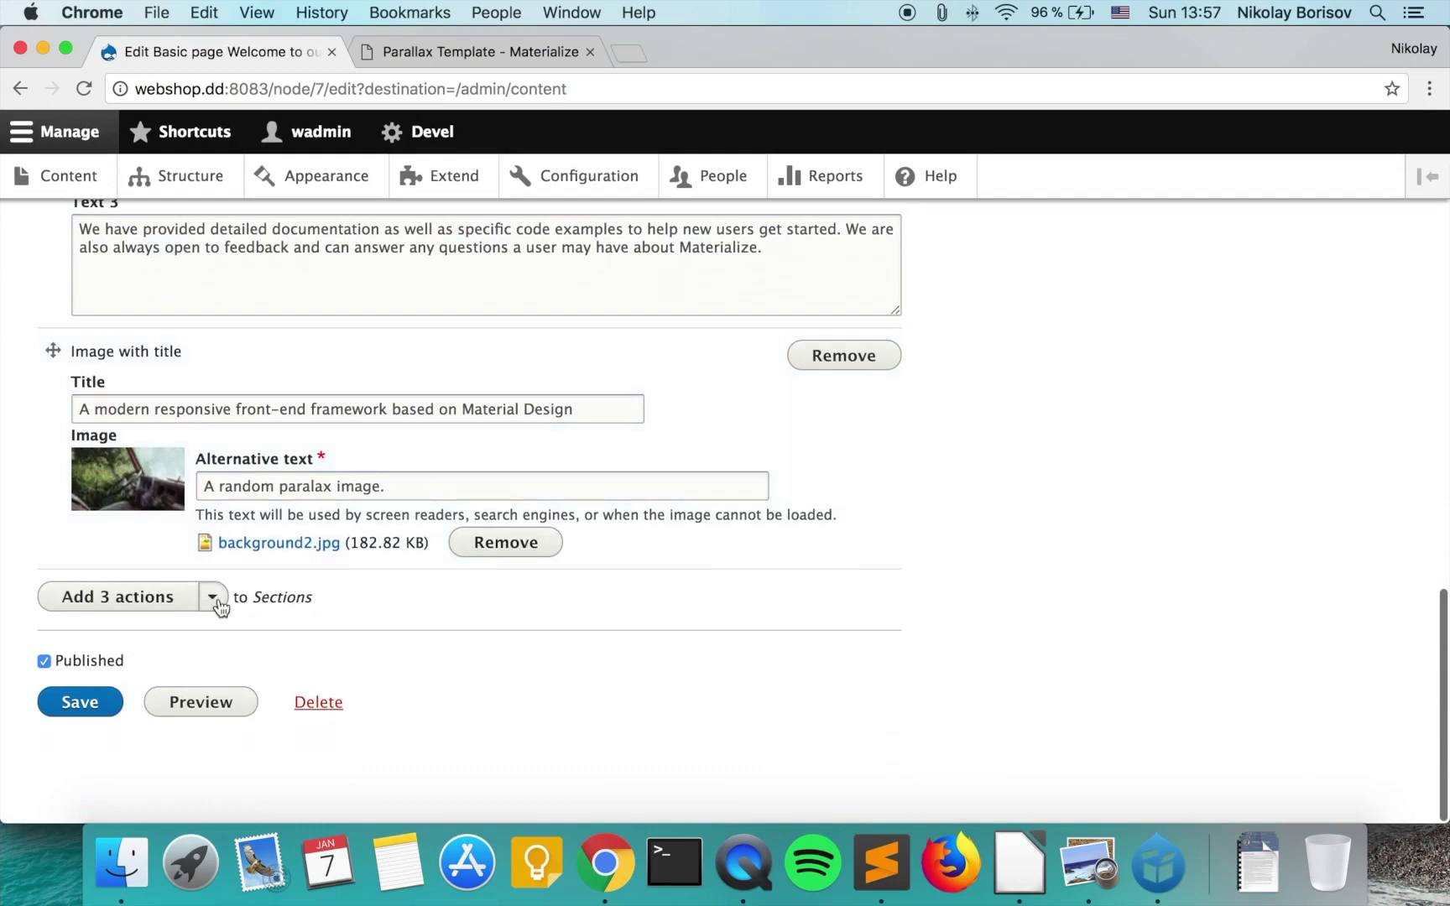
{"action": "left_click", "coordinate": [214, 597]}
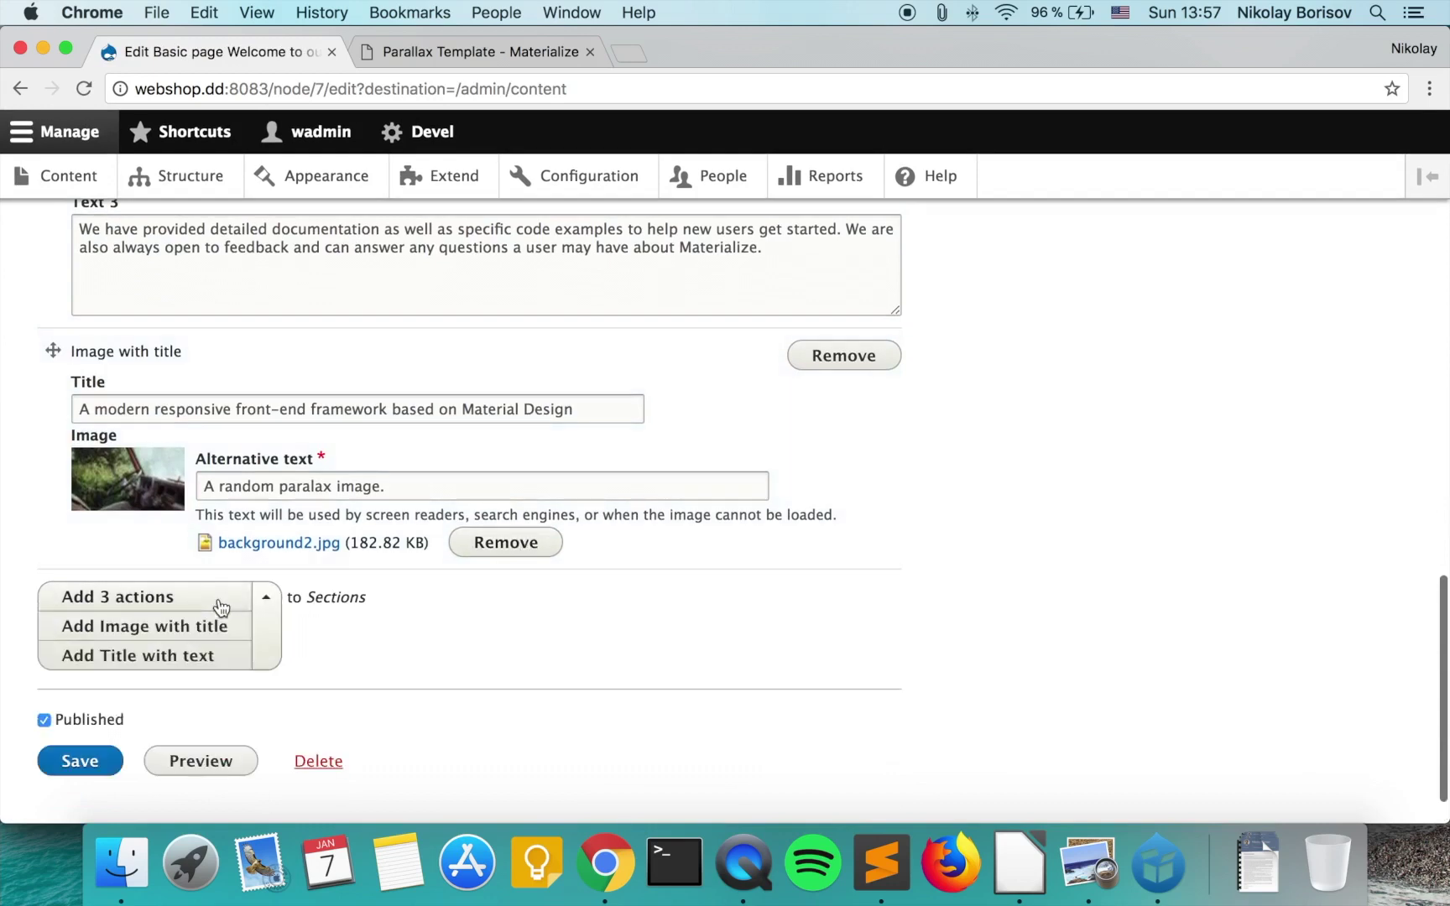
{"action": "left_click", "coordinate": [185, 658]}
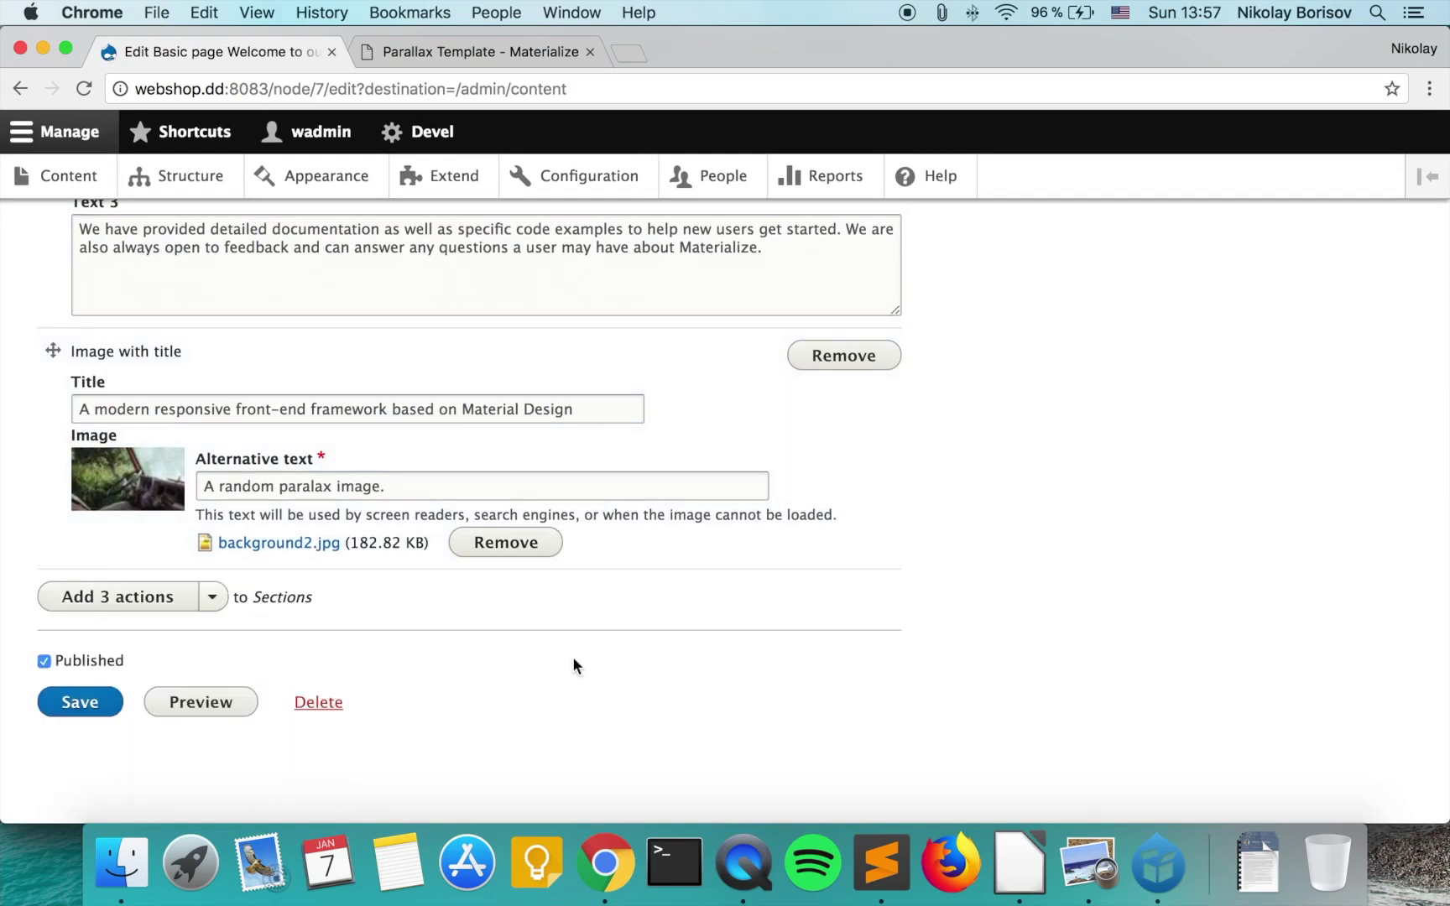
Copy 'Contact Us' from the Materialize template into the paragraph's Title field.
{"action": "scroll", "coordinate": [574, 657], "scroll_direction": "down", "scroll_amount": 3}
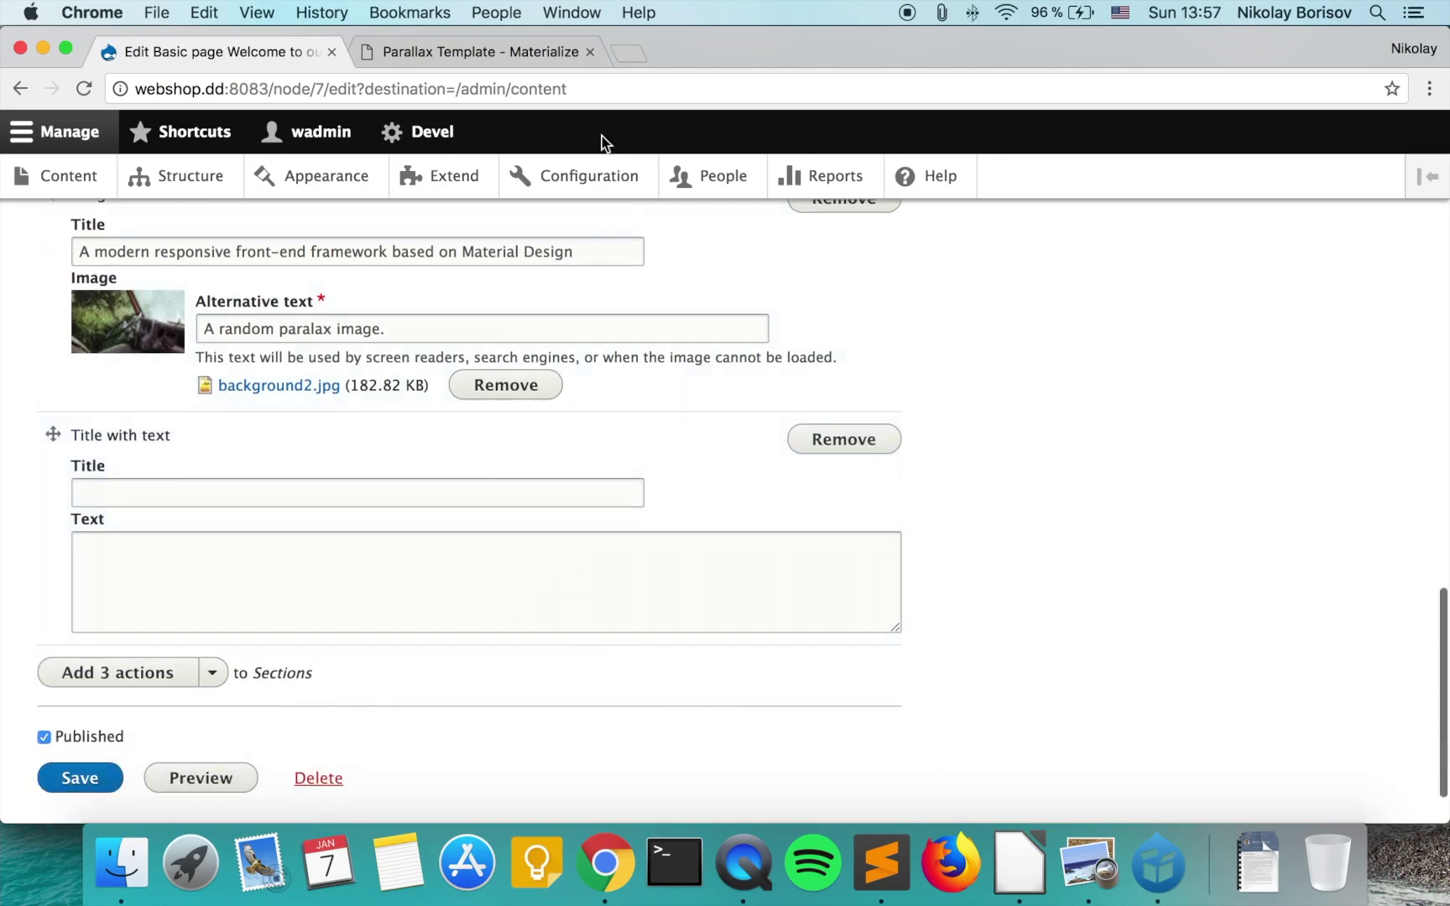
{"action": "left_click", "coordinate": [483, 50]}
{"action": "left_click_drag", "start_coordinate": [625, 325], "coordinate": [1010, 352]}
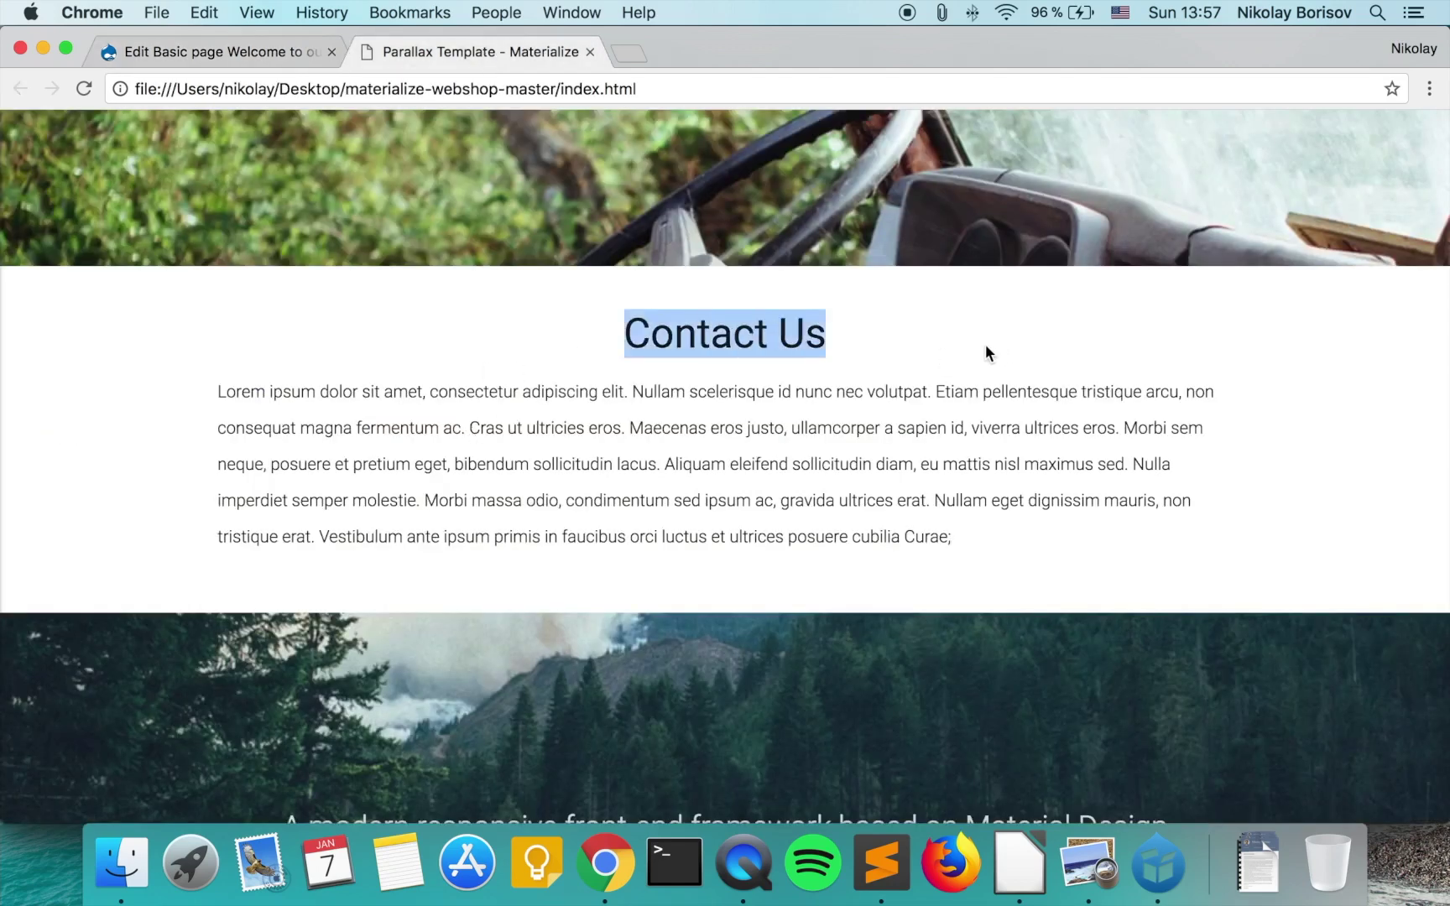
{"action": "key", "text": "super+c"}
{"action": "left_click", "coordinate": [268, 56]}
{"action": "left_click", "coordinate": [258, 495]}
{"action": "key", "text": "super+v"}
Put the template's Lorem ipsum text into the Text field and save the page.
{"action": "left_click", "coordinate": [469, 51]}
{"action": "left_click_drag", "start_coordinate": [217, 392], "coordinate": [979, 557]}
{"action": "left_click", "coordinate": [294, 54]}
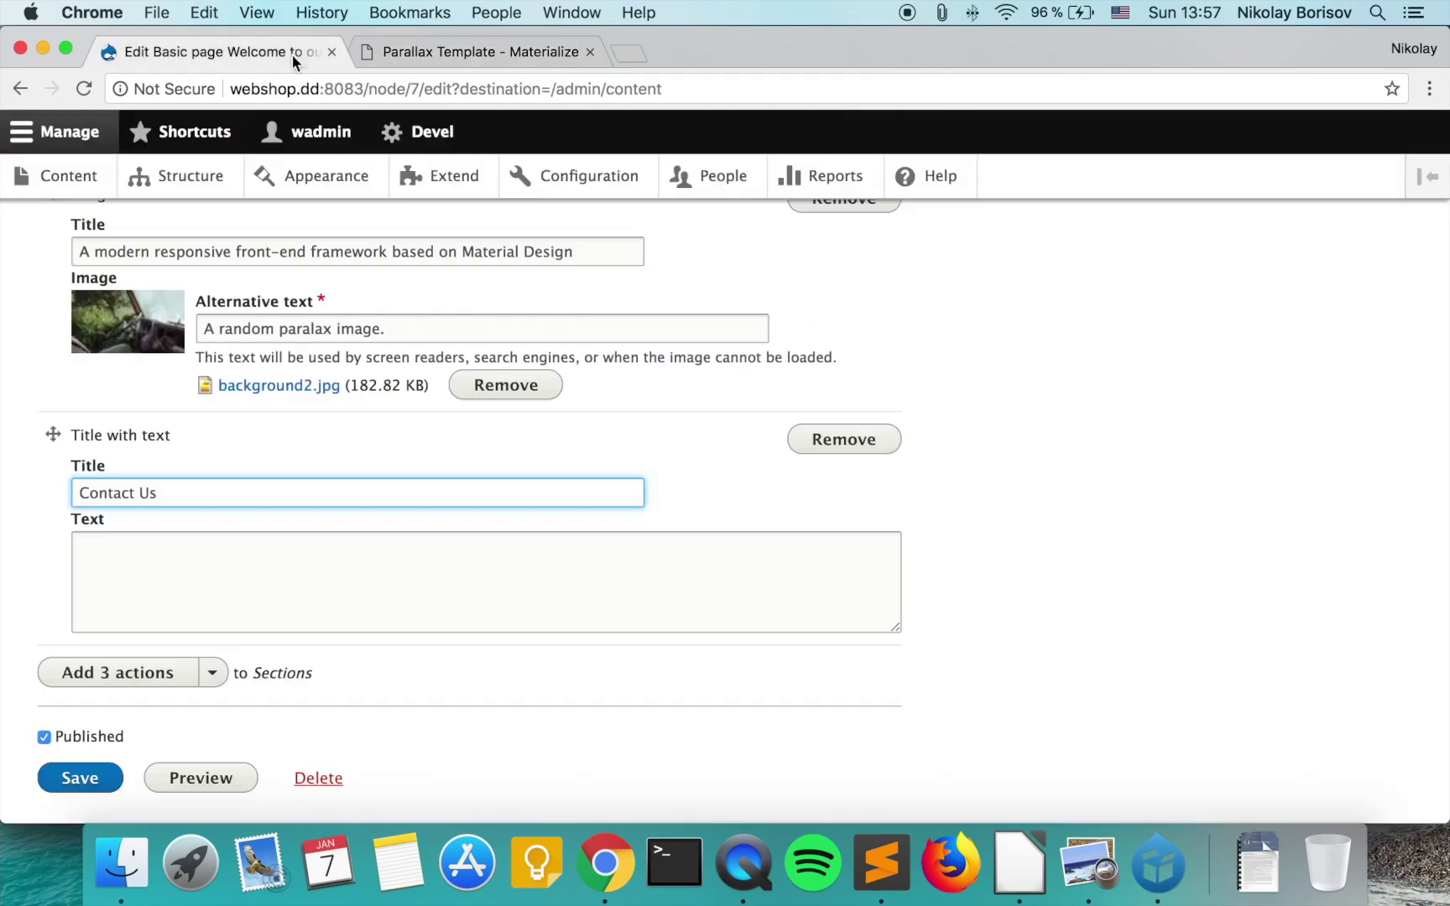
{"action": "left_click", "coordinate": [249, 592]}
{"action": "key", "text": "super+v"}
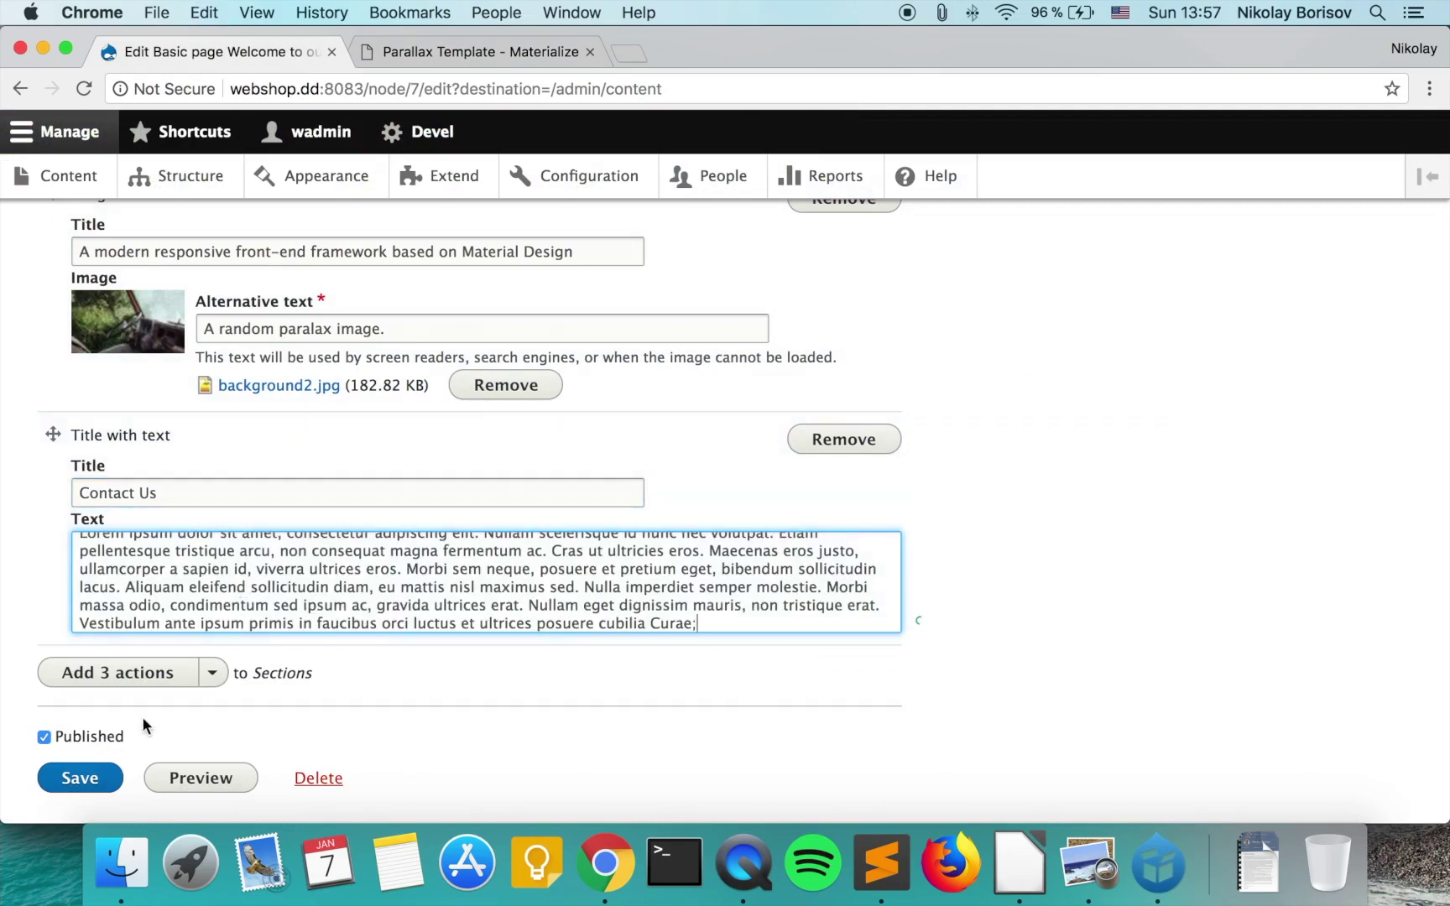
{"action": "left_click", "coordinate": [79, 776]}
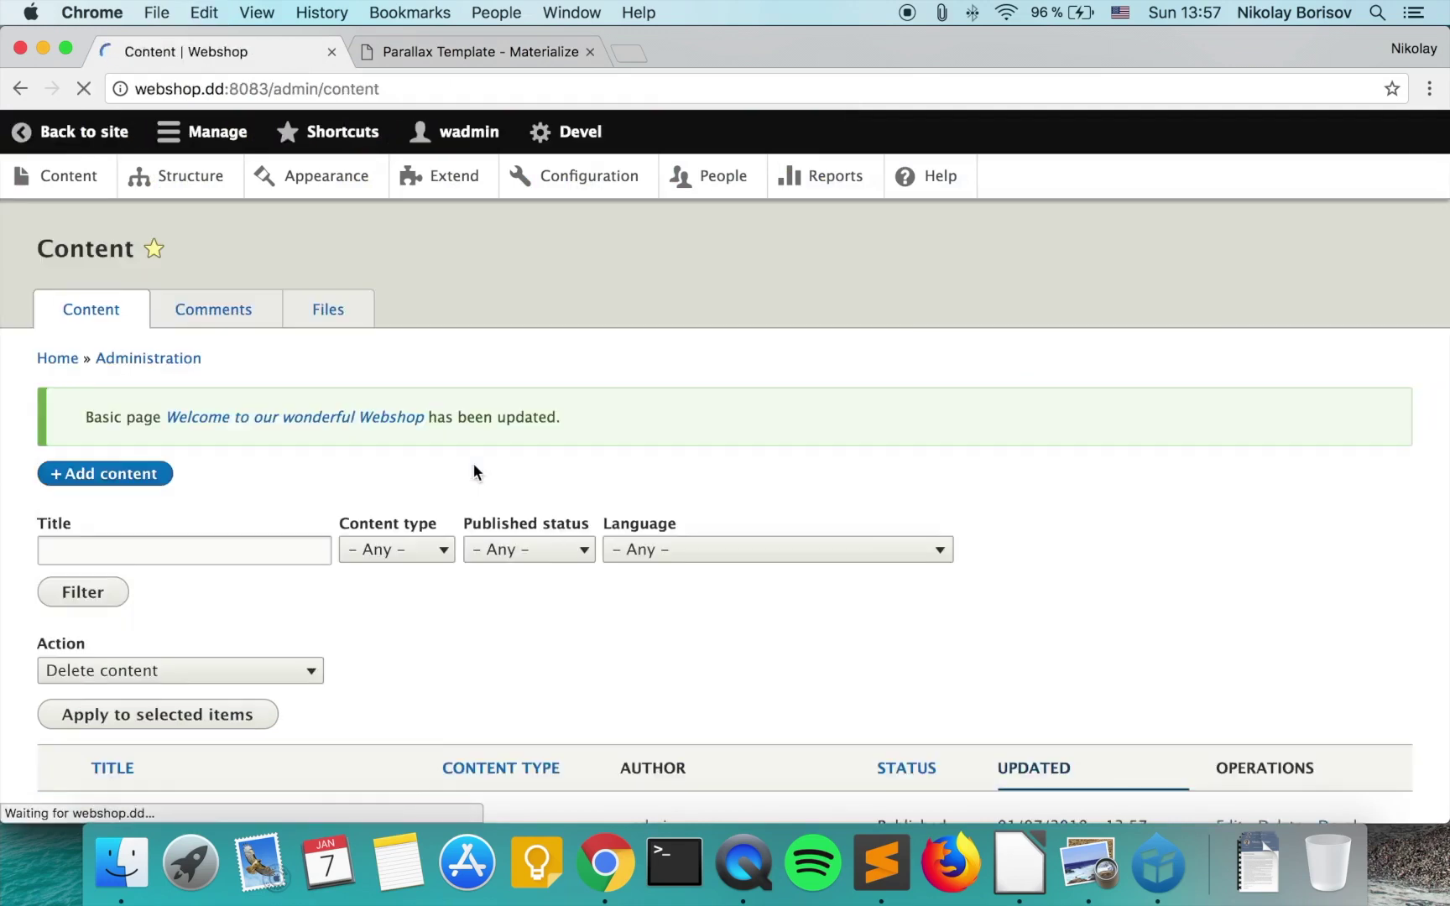
Open the Welcome to our wonderful Webshop page and scroll down to the Contact Us text.
{"action": "scroll", "coordinate": [472, 468], "scroll_direction": "down", "scroll_amount": 3}
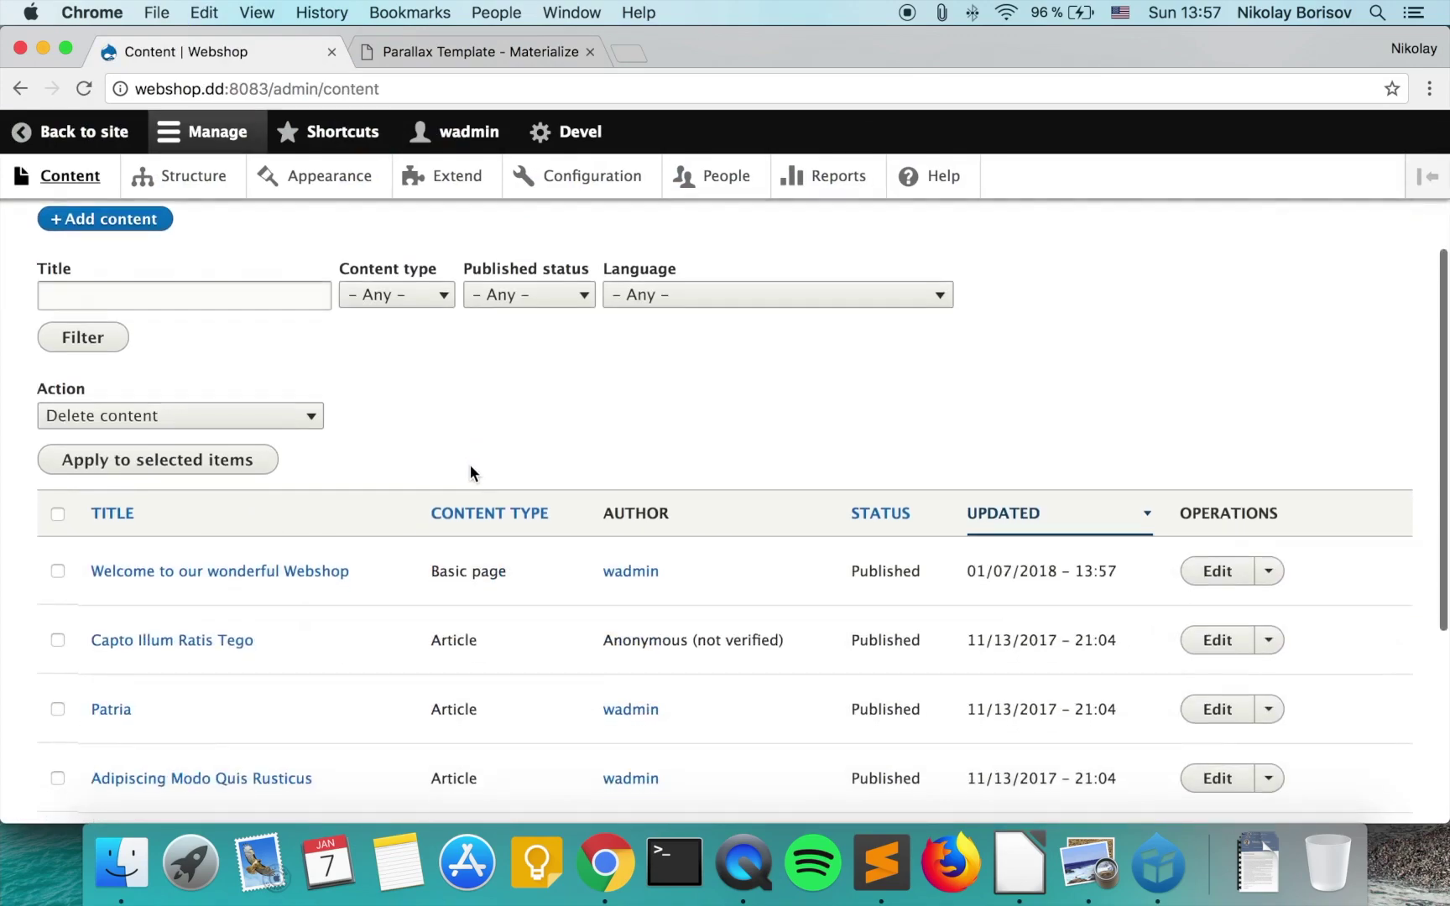
{"action": "left_click", "coordinate": [274, 573]}
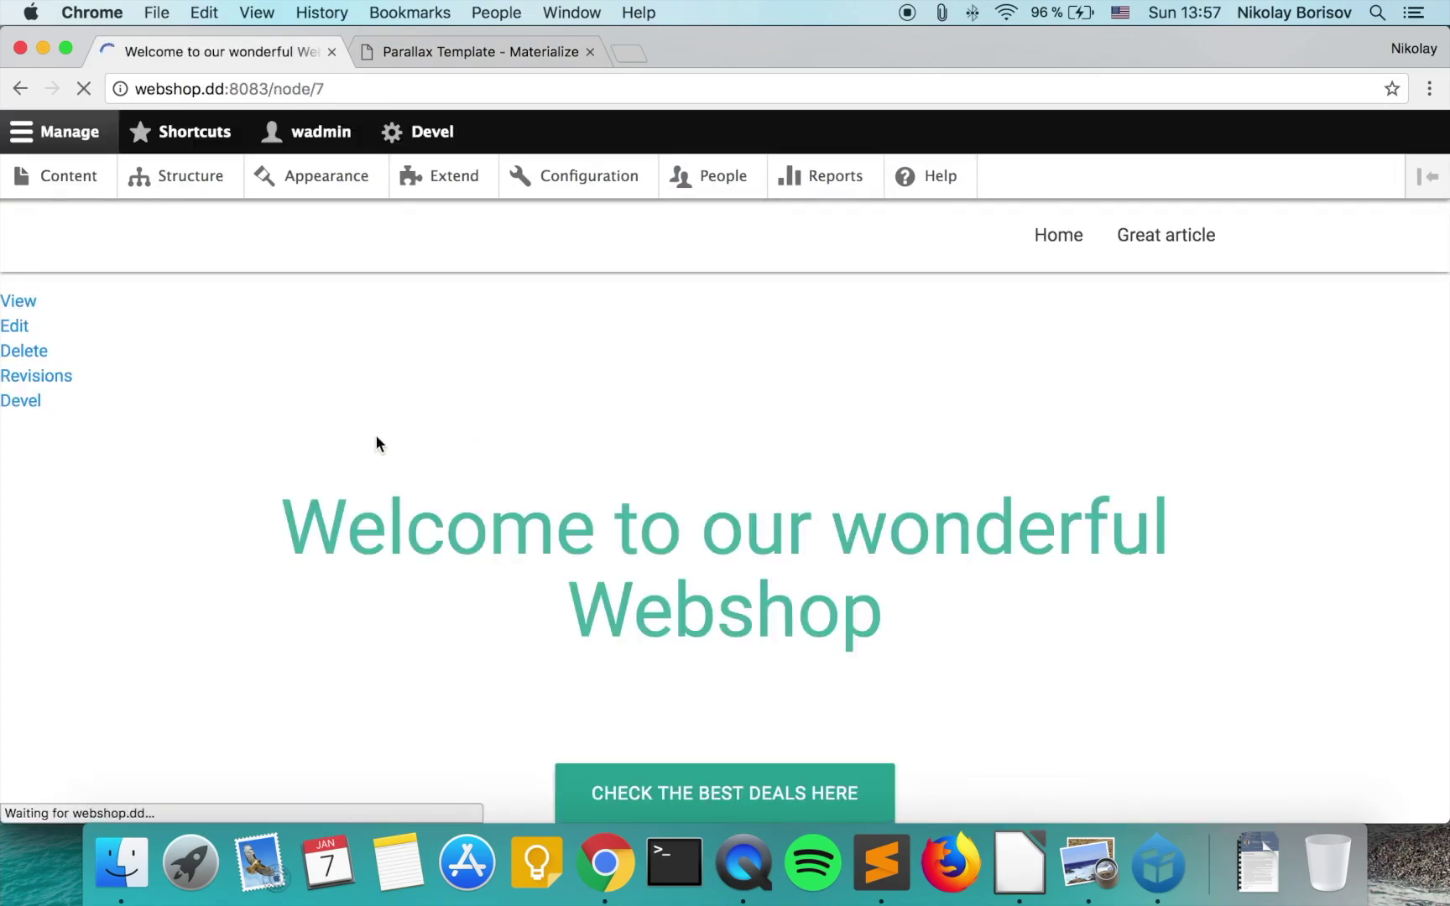
{"action": "scroll", "coordinate": [376, 435], "scroll_direction": "down", "scroll_amount": 2}
{"action": "scroll", "coordinate": [378, 437], "scroll_direction": "down", "scroll_amount": 10}
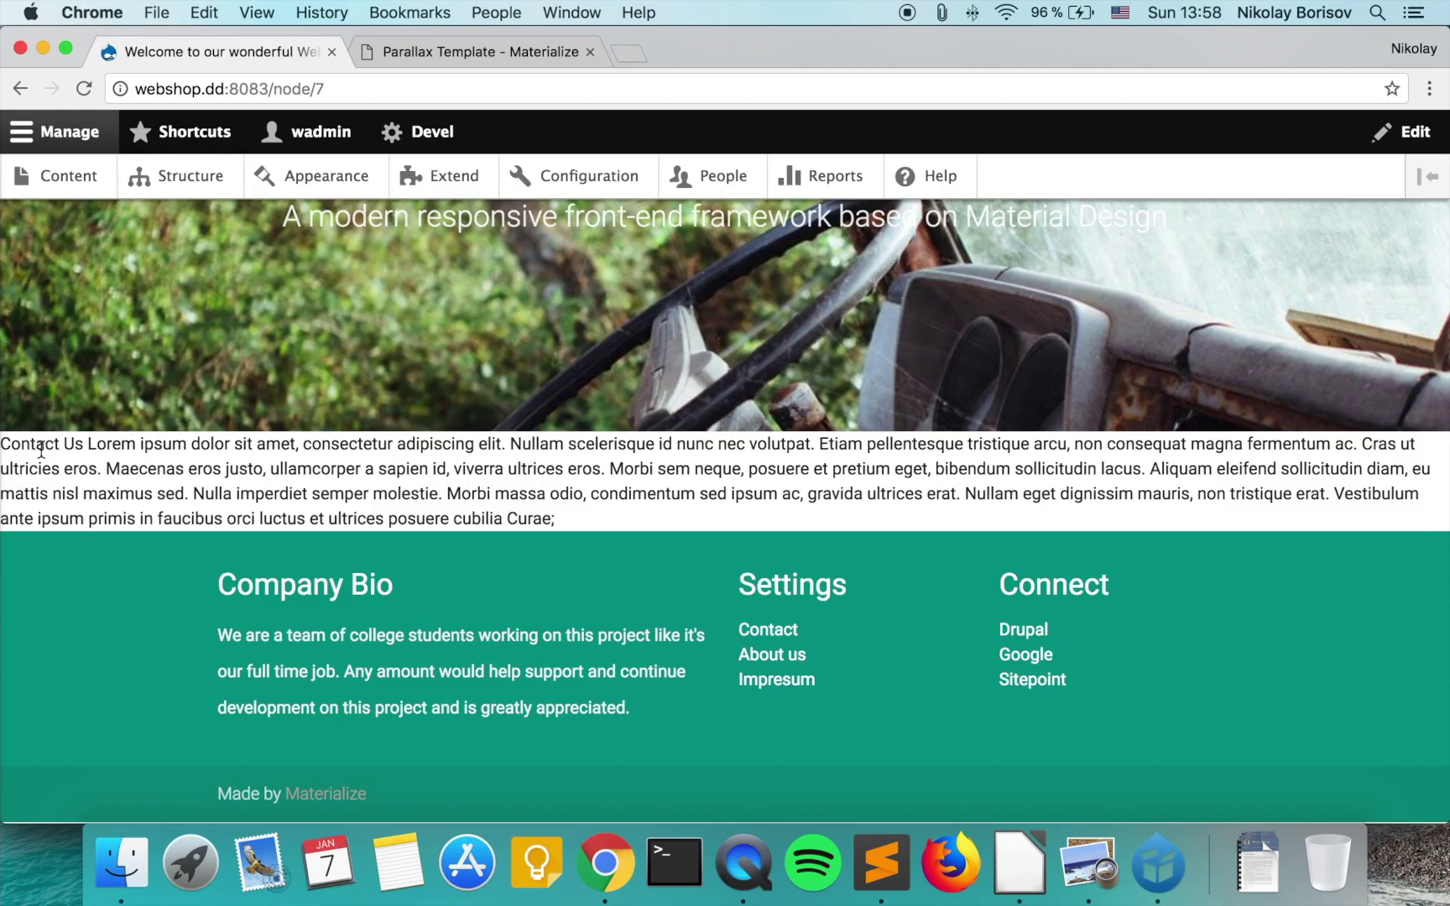
Inspect the Contact Us paragraph's markup in DevTools to see its Twig file name suggestions.
{"action": "right_click", "coordinate": [42, 451]}
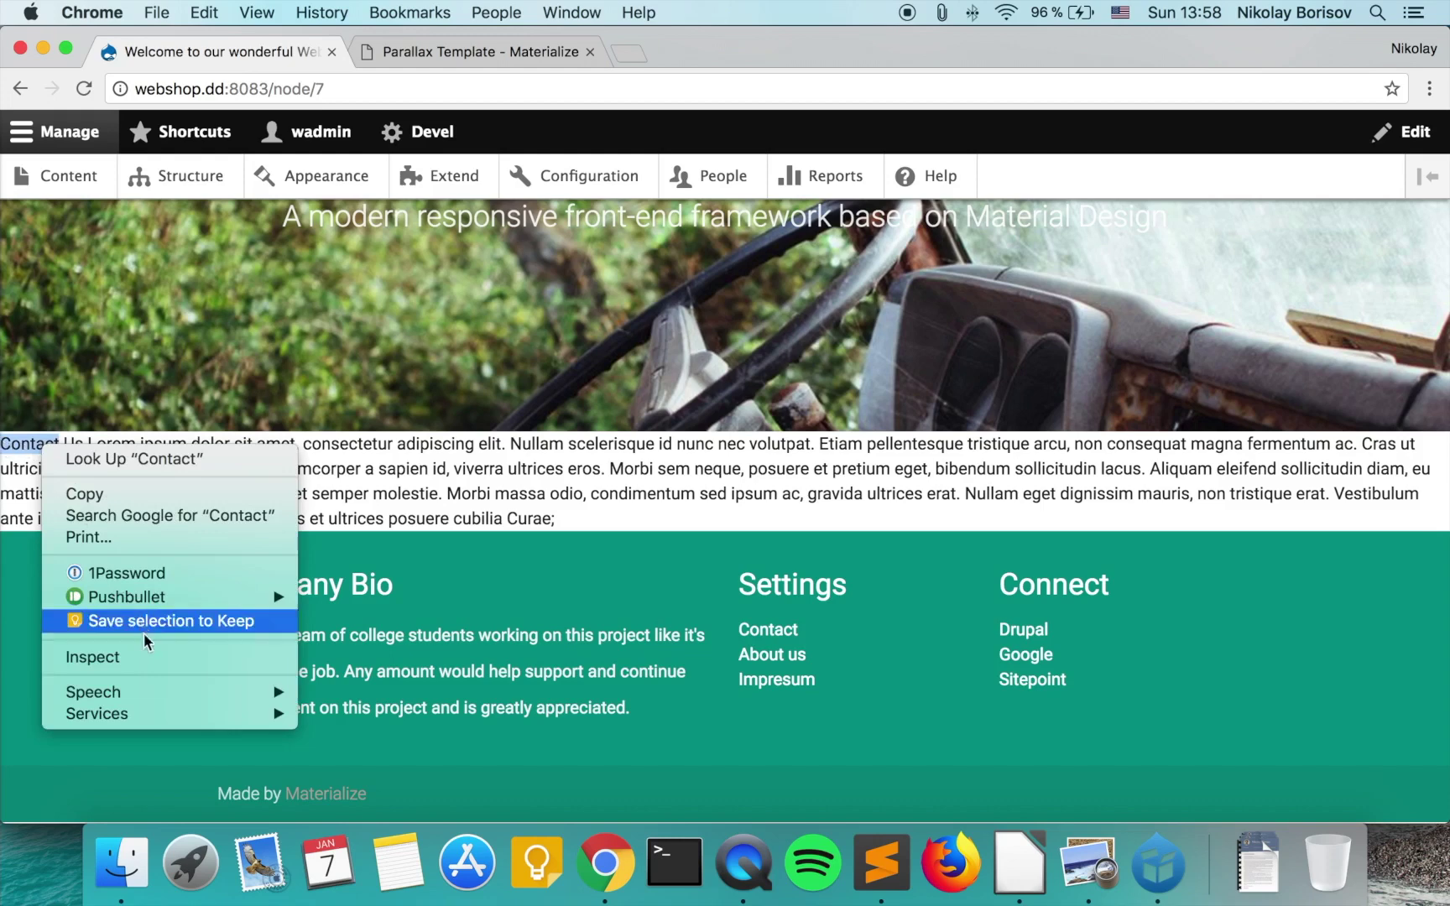
{"action": "left_click", "coordinate": [146, 664]}
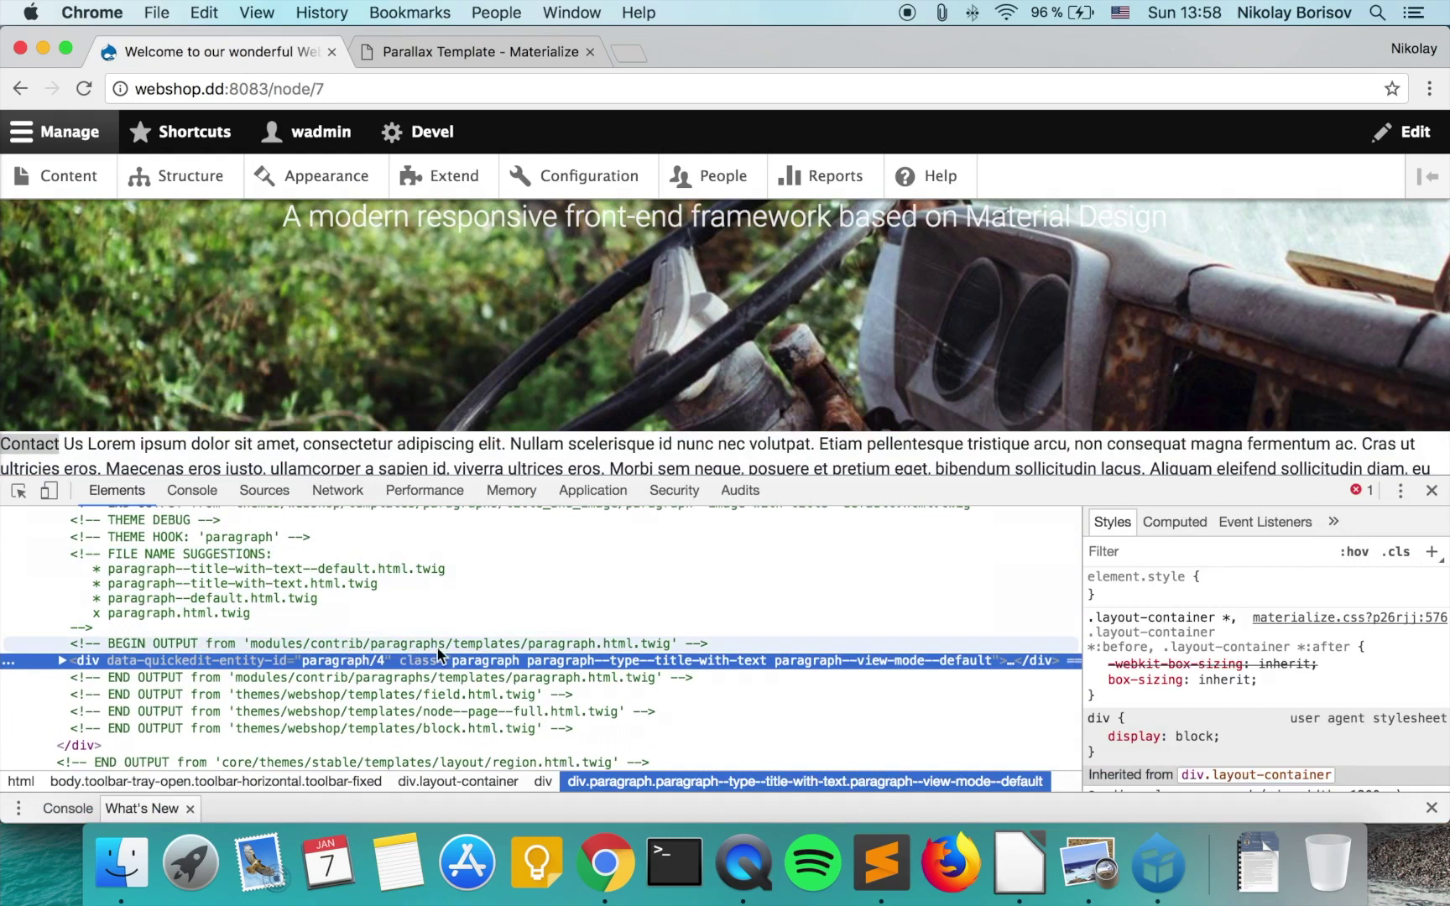
{"action": "left_click", "coordinate": [122, 863]}
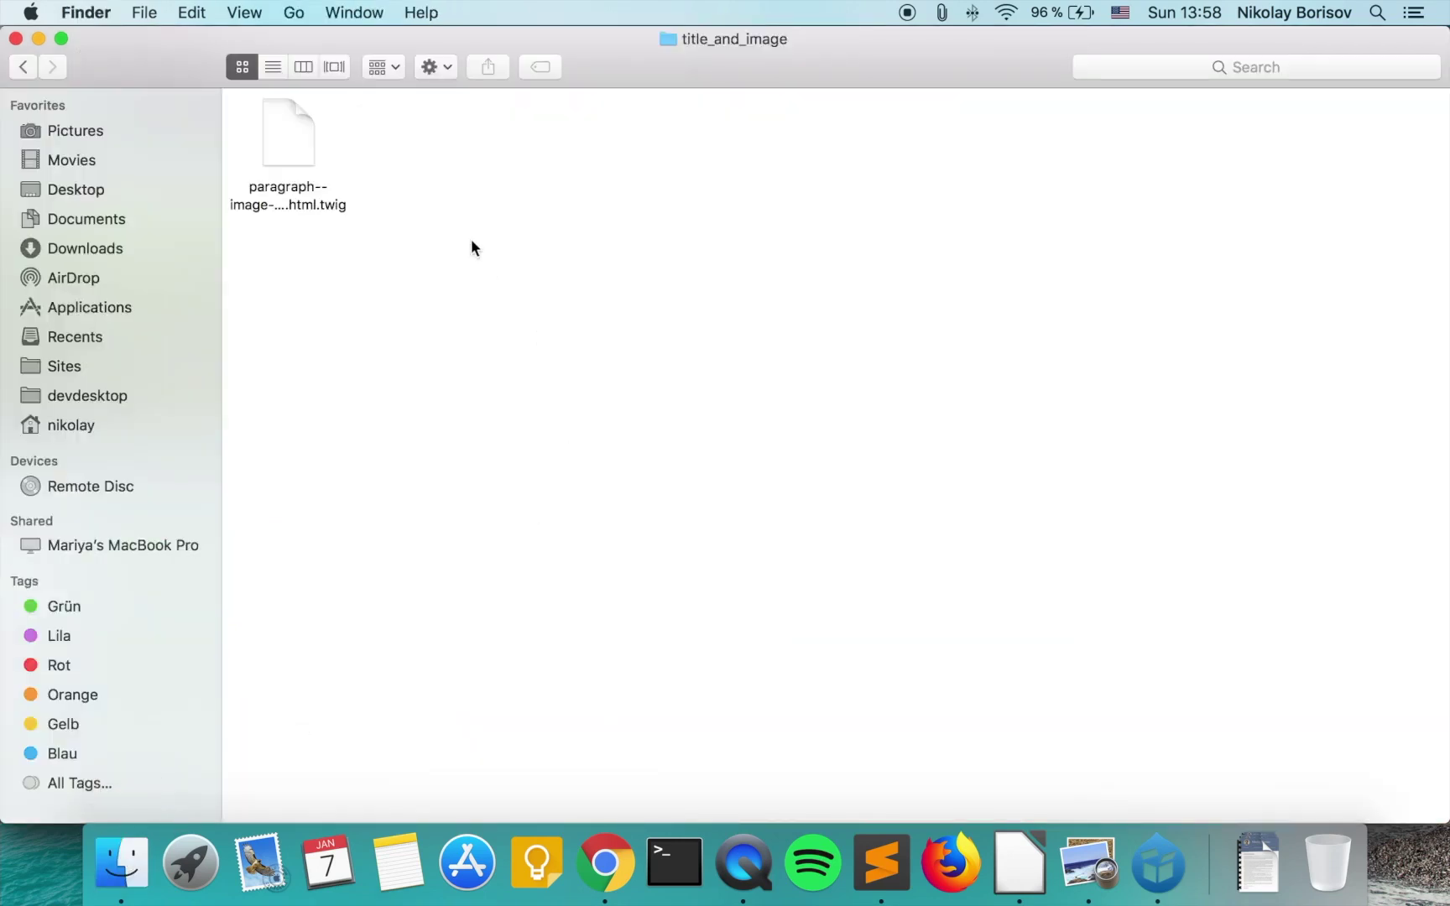
Locate paragraph.html.twig in modules/contrib/paragraphs/templates.
{"action": "left_click", "coordinate": [26, 67]}
{"action": "left_click", "coordinate": [26, 68]}
{"action": "left_click", "coordinate": [26, 67]}
{"action": "left_click", "coordinate": [26, 67]}
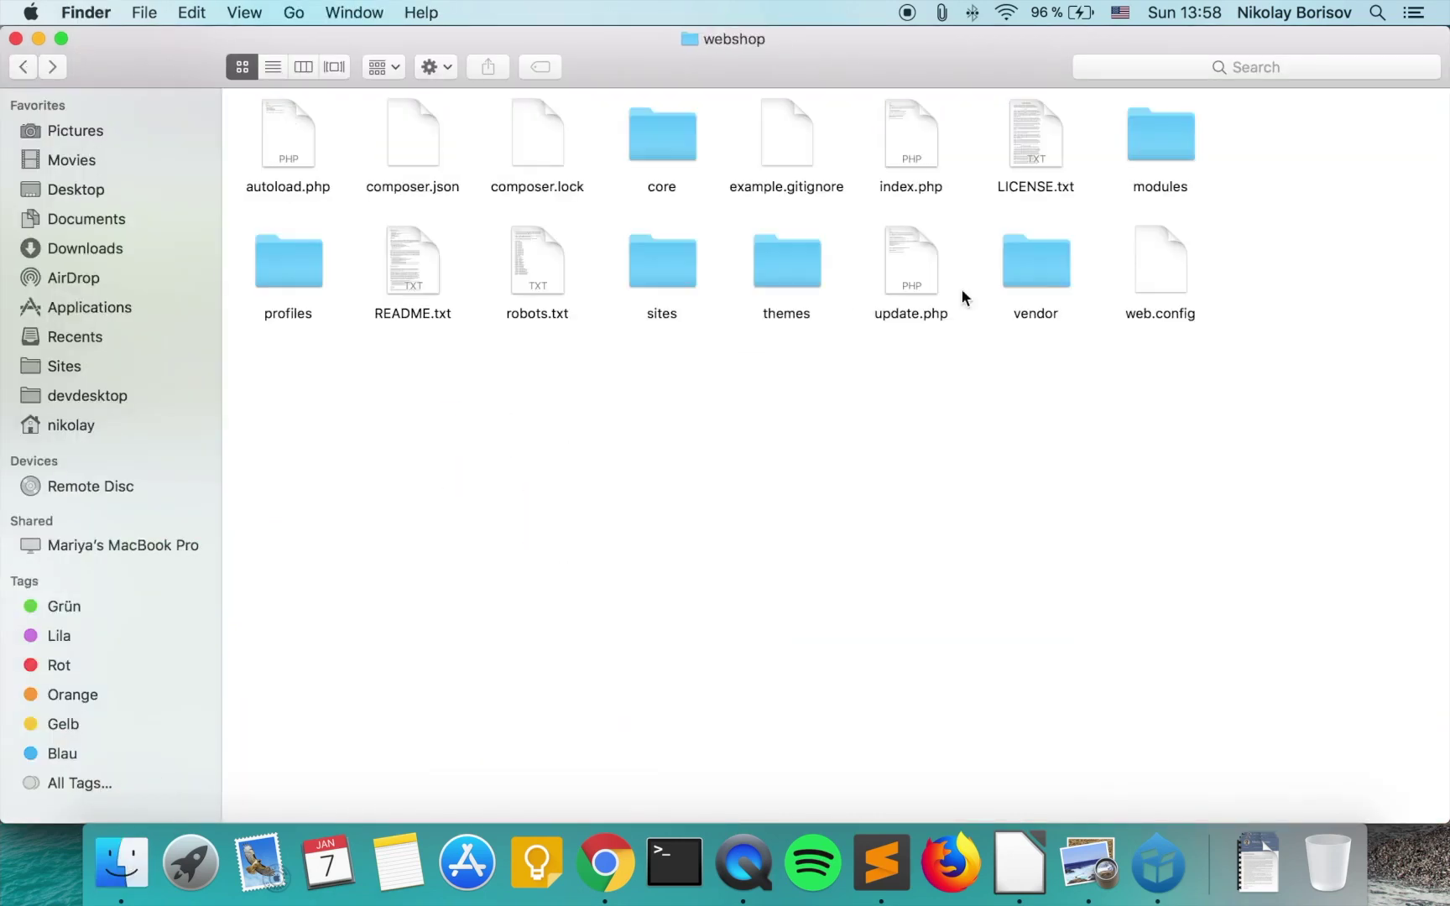
{"action": "double_click", "coordinate": [1160, 138]}
{"action": "double_click", "coordinate": [536, 134]}
{"action": "double_click", "coordinate": [419, 149]}
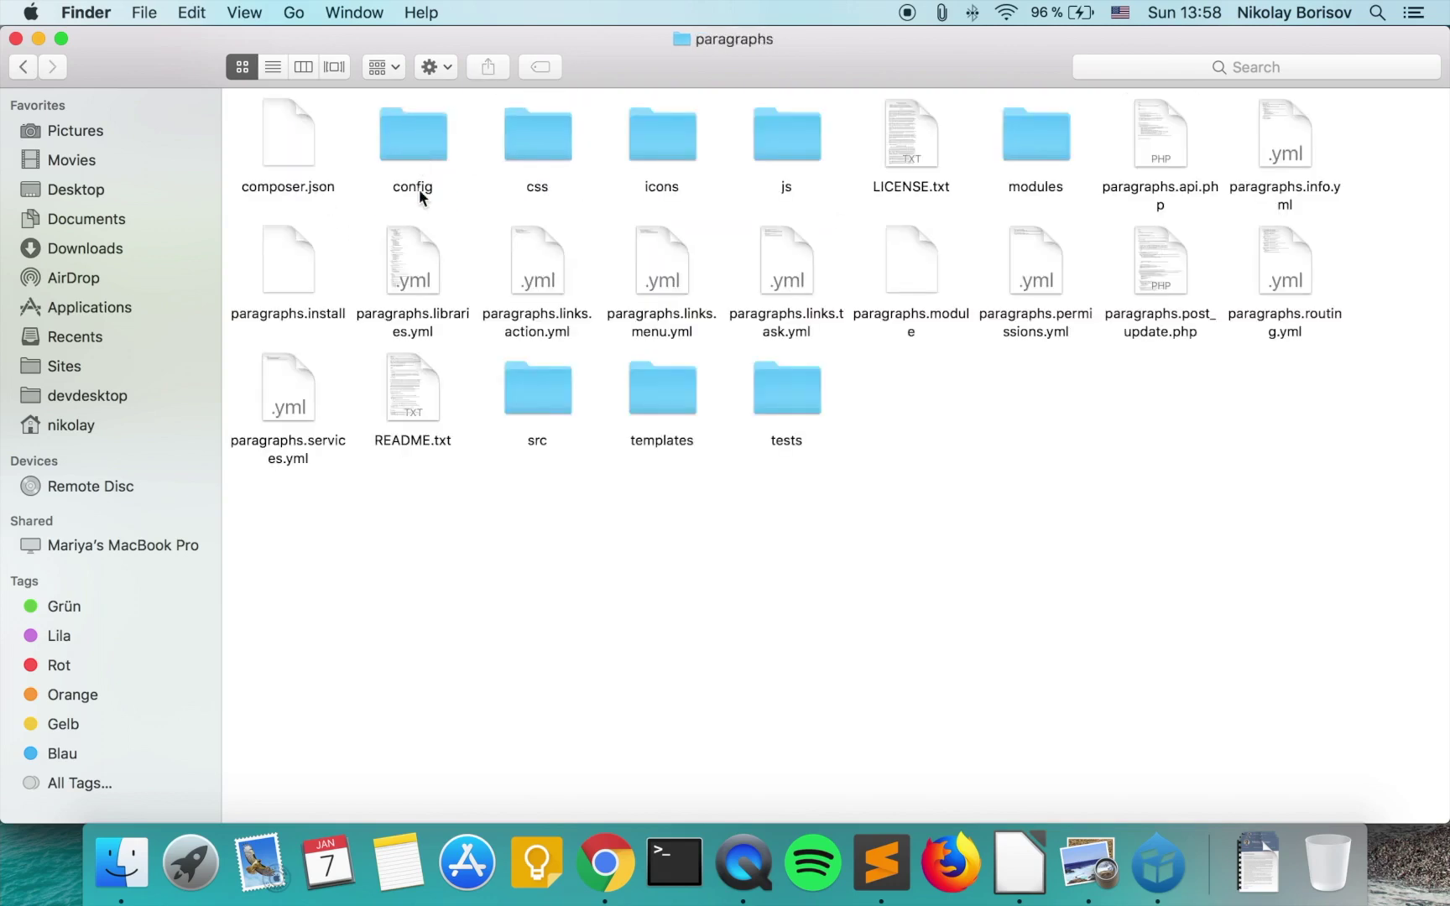
{"action": "double_click", "coordinate": [667, 390]}
{"action": "left_click", "coordinate": [297, 206]}
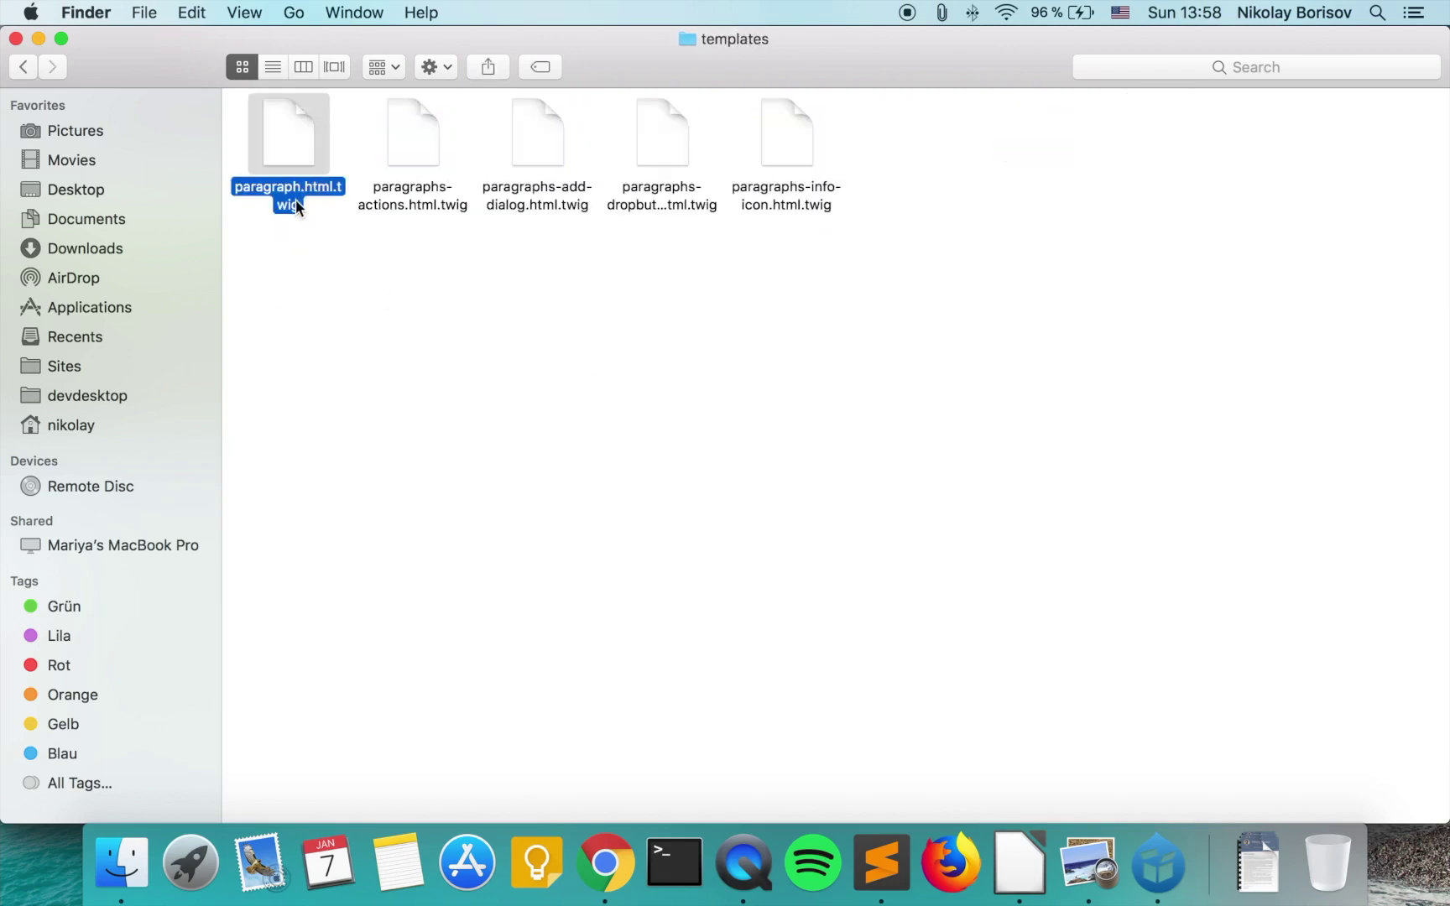
Navigate to the themes/webshop/templates/paragraphs folder.
{"action": "left_click", "coordinate": [26, 67]}
{"action": "left_click", "coordinate": [26, 67]}
{"action": "left_click", "coordinate": [26, 67]}
{"action": "left_click", "coordinate": [26, 67]}
{"action": "double_click", "coordinate": [756, 269]}
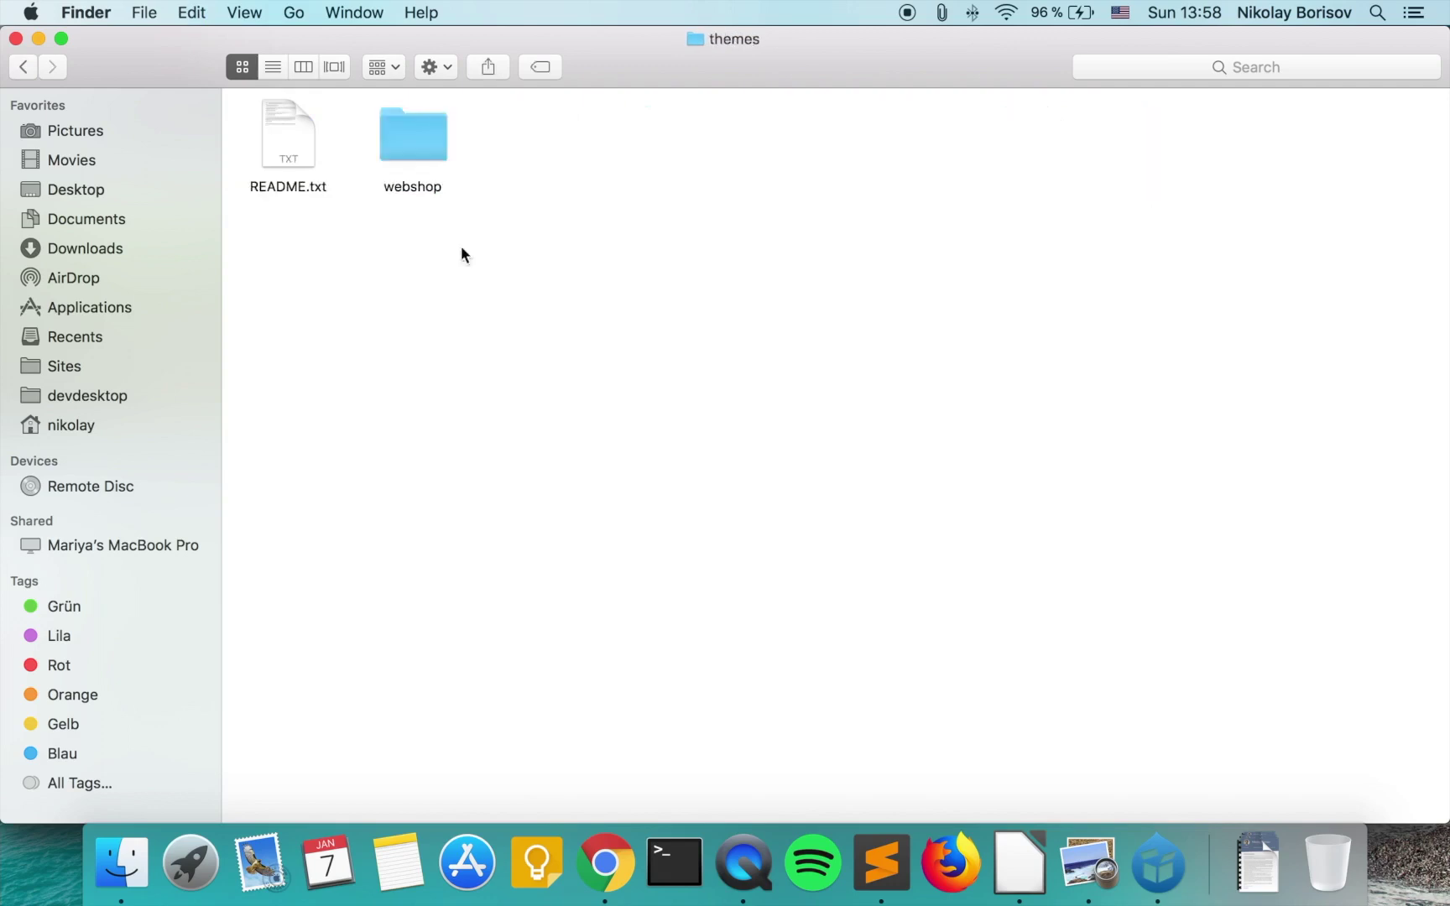
{"action": "double_click", "coordinate": [411, 136]}
{"action": "double_click", "coordinate": [608, 272]}
{"action": "left_click_drag", "start_coordinate": [560, 516], "coordinate": [992, 260]}
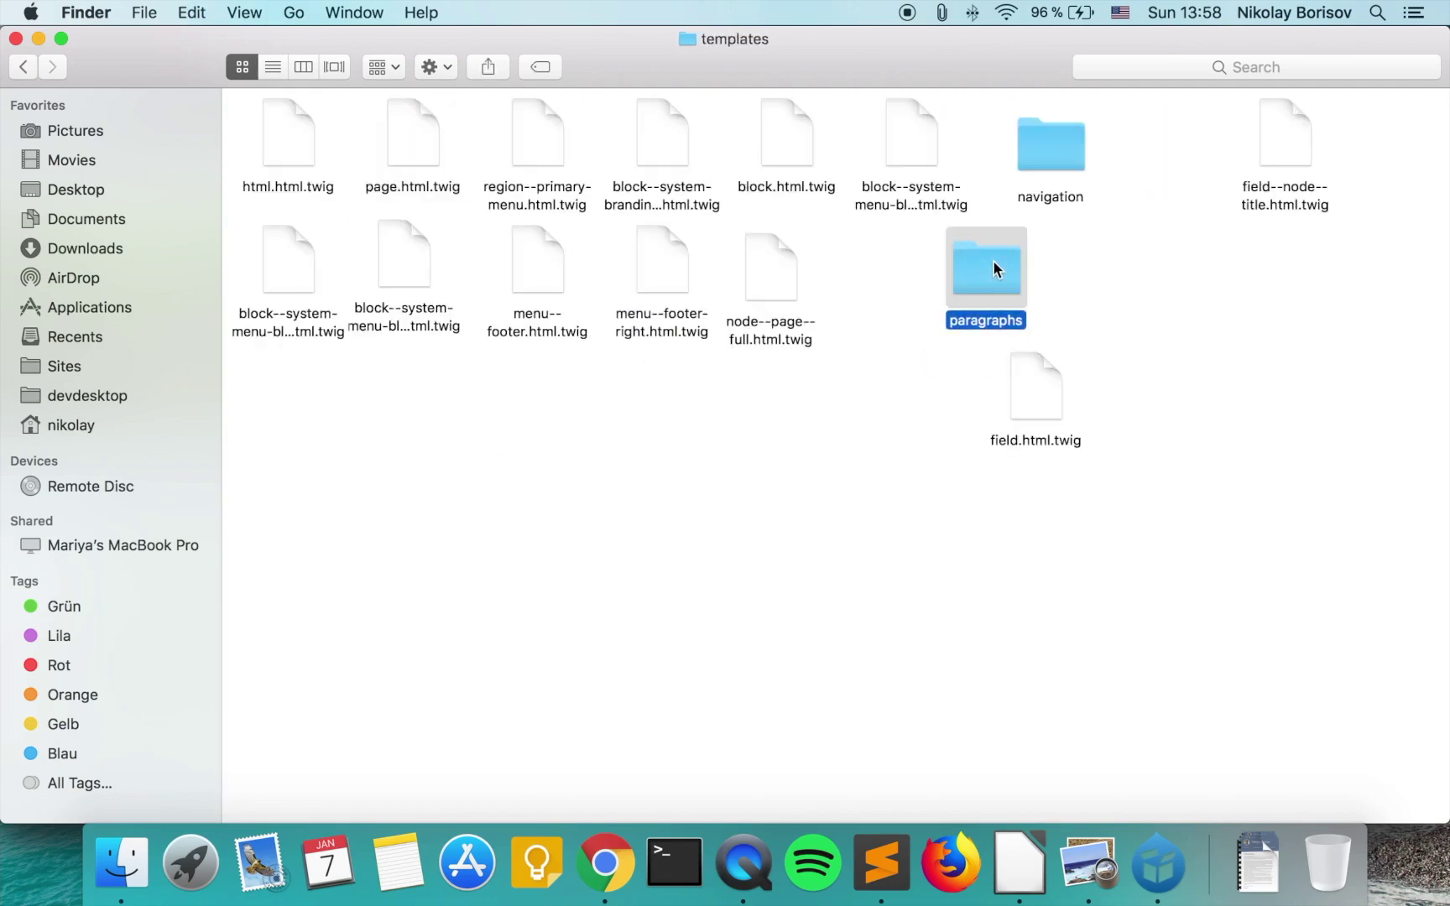
{"action": "double_click", "coordinate": [992, 260]}
Create a new folder named 'text_paragraph' and open it.
{"action": "right_click", "coordinate": [686, 307]}
{"action": "left_click", "coordinate": [722, 317]}
{"action": "type", "text": "text_para"}
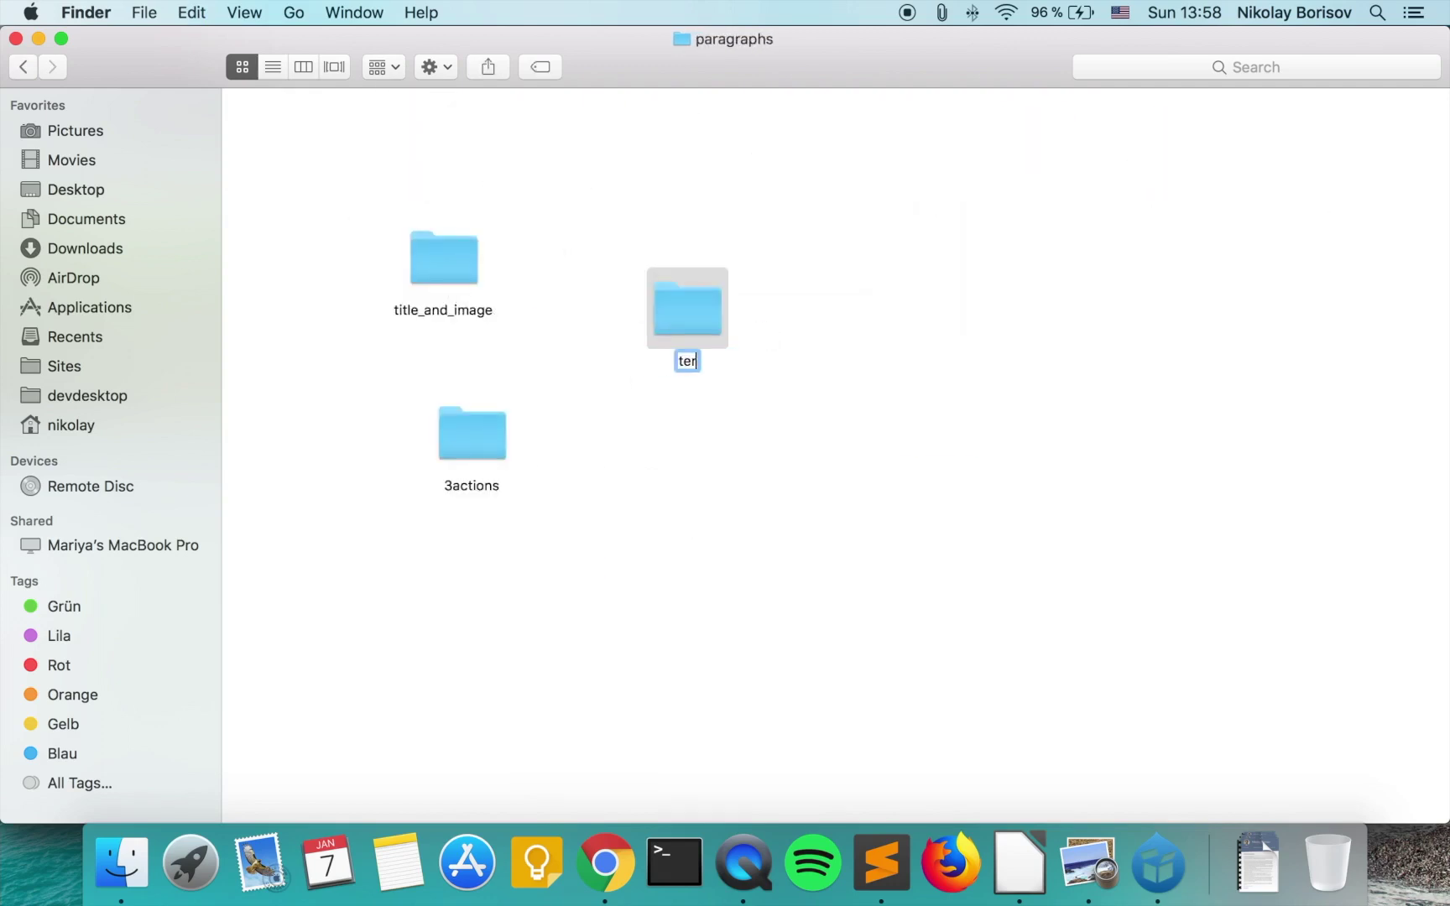
{"action": "type", "text": "graph"}
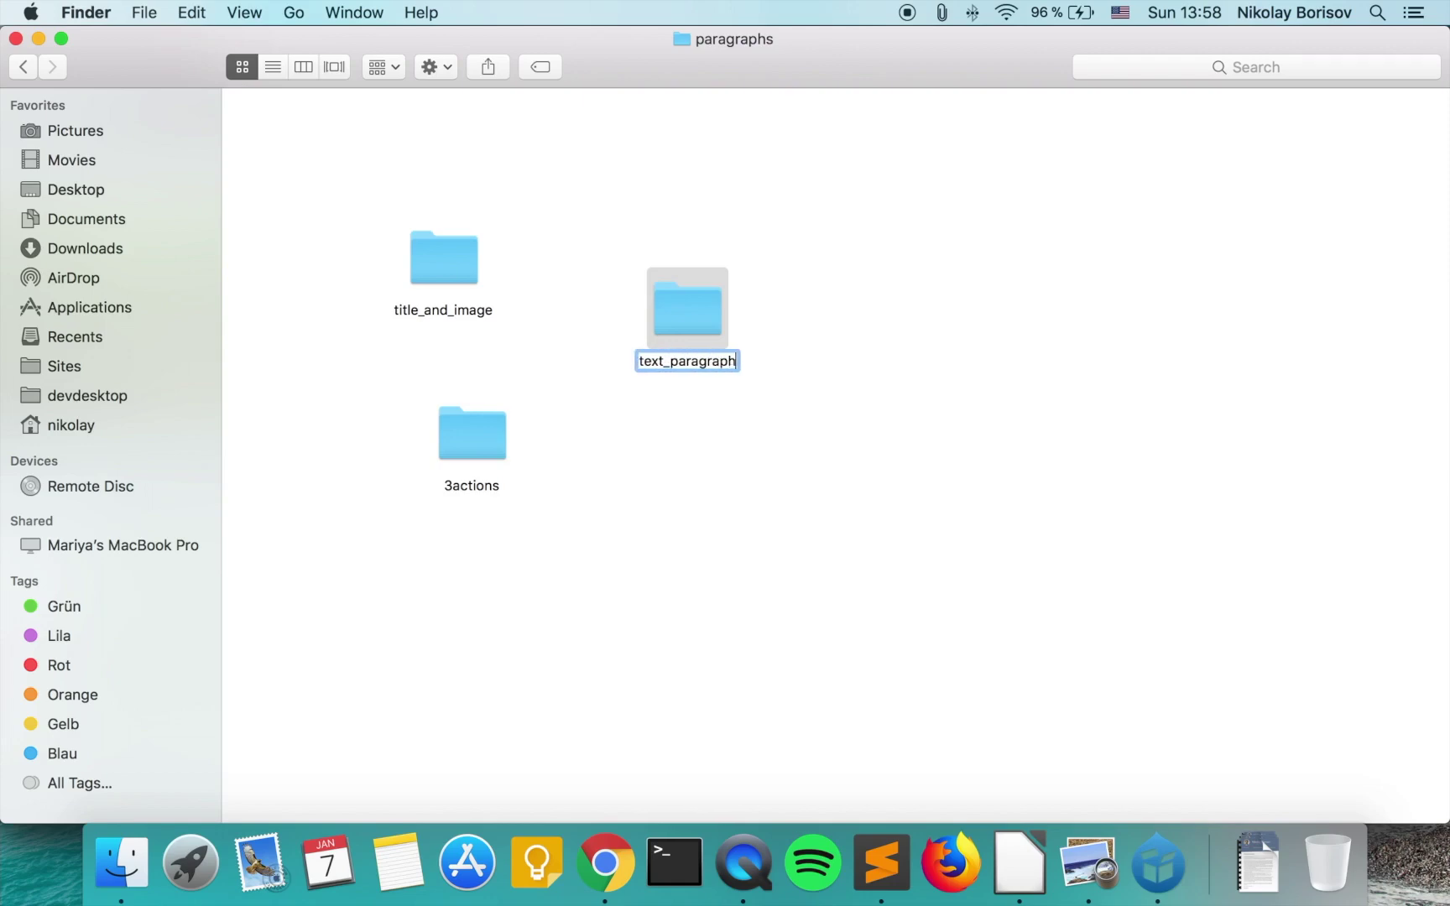
{"action": "key", "text": "Return"}
{"action": "double_click", "coordinate": [703, 325]}
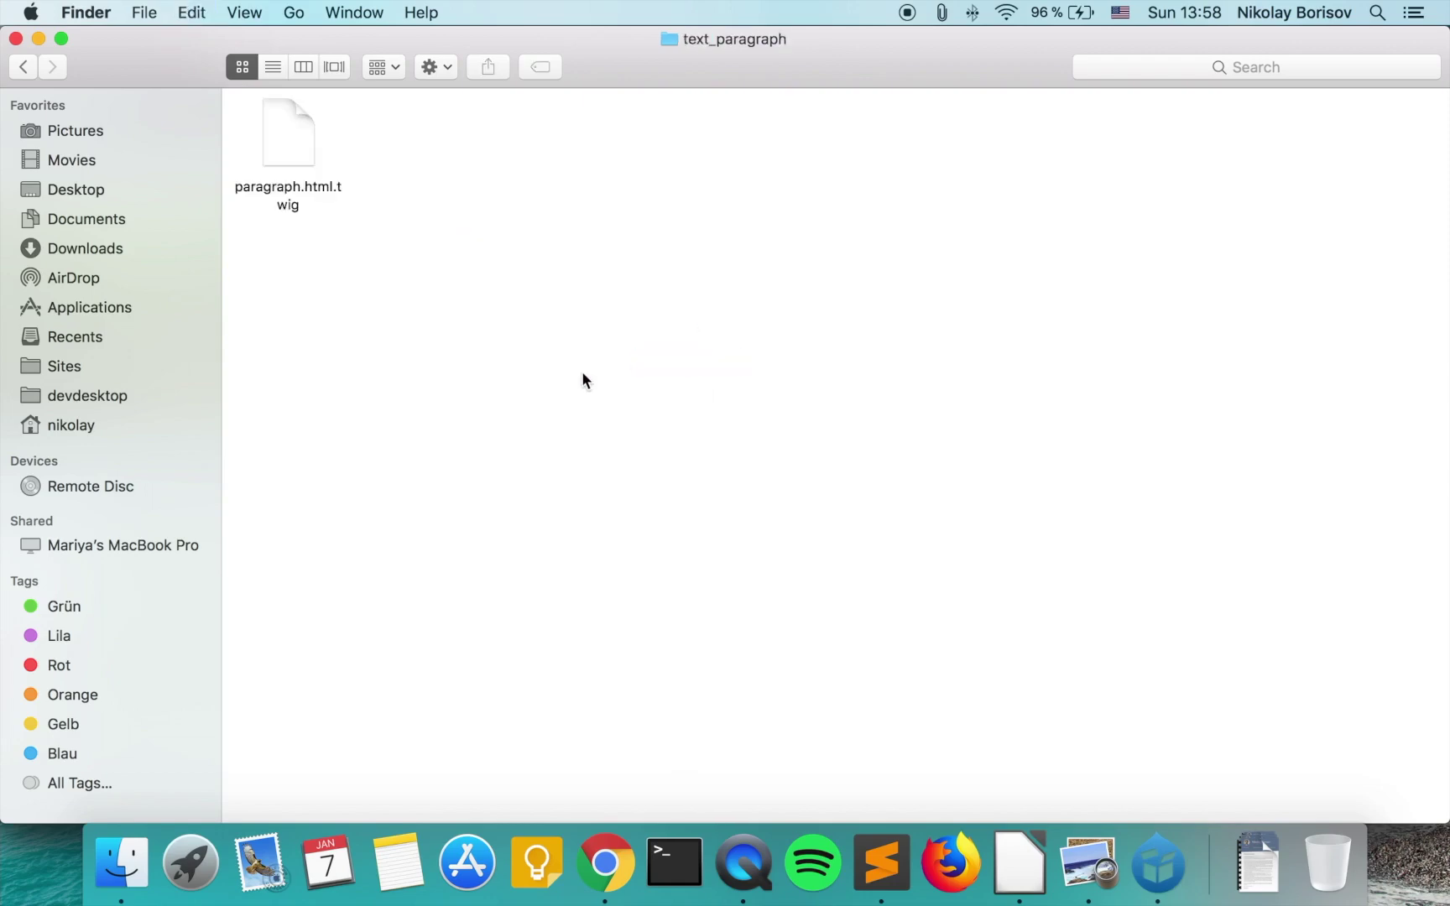
Rename the twig file to the DevTools title-with-text suggestion and reload the Welcome page.
{"action": "left_click", "coordinate": [604, 862]}
{"action": "right_click", "coordinate": [188, 589]}
{"action": "left_click", "coordinate": [235, 596]}
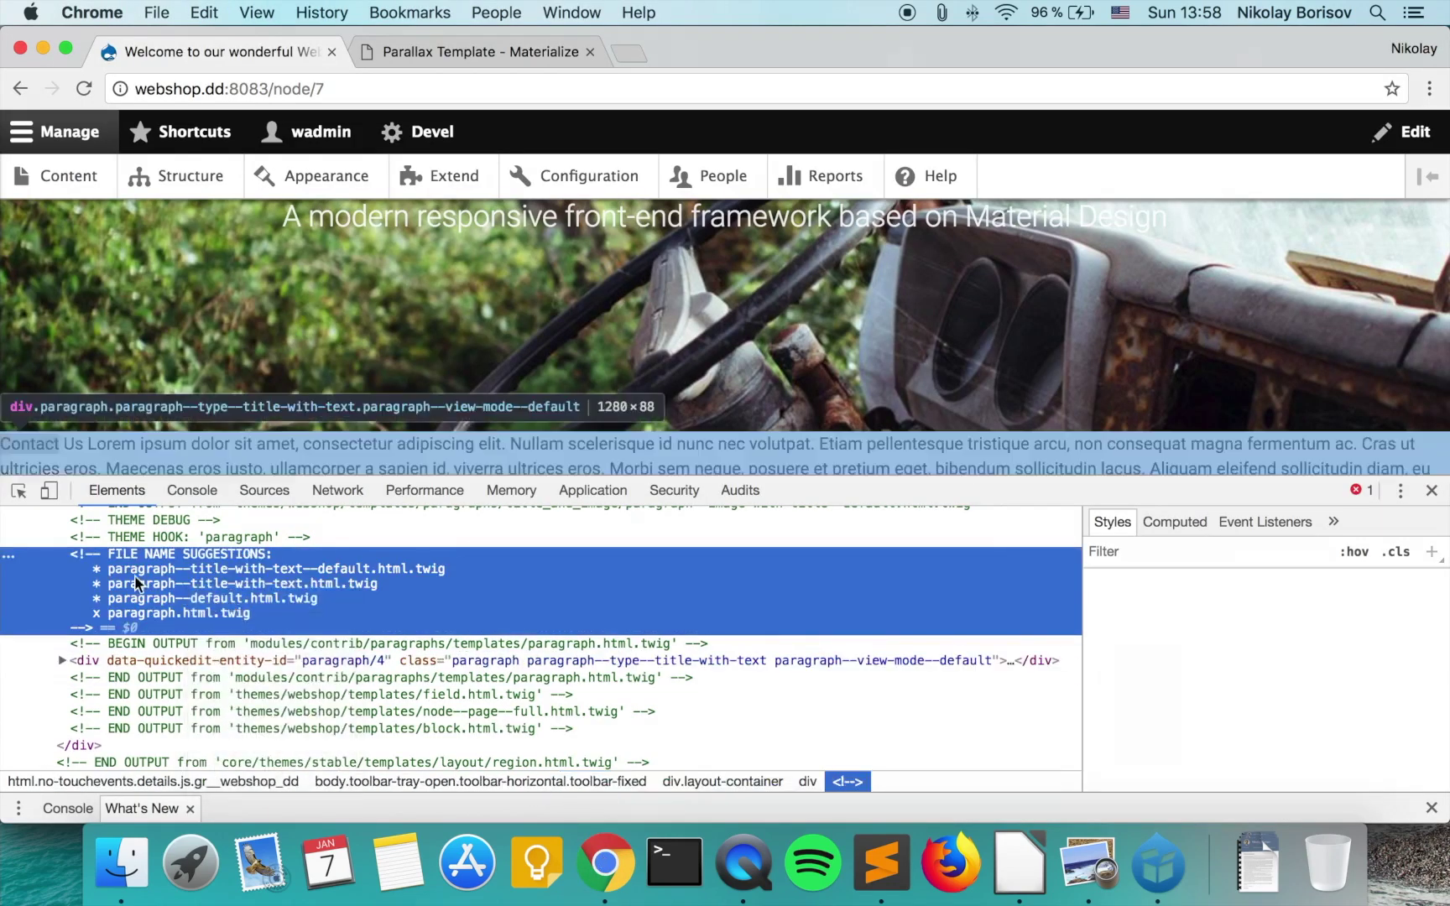
{"action": "left_click_drag", "start_coordinate": [112, 573], "coordinate": [474, 570]}
{"action": "key", "text": "super+c"}
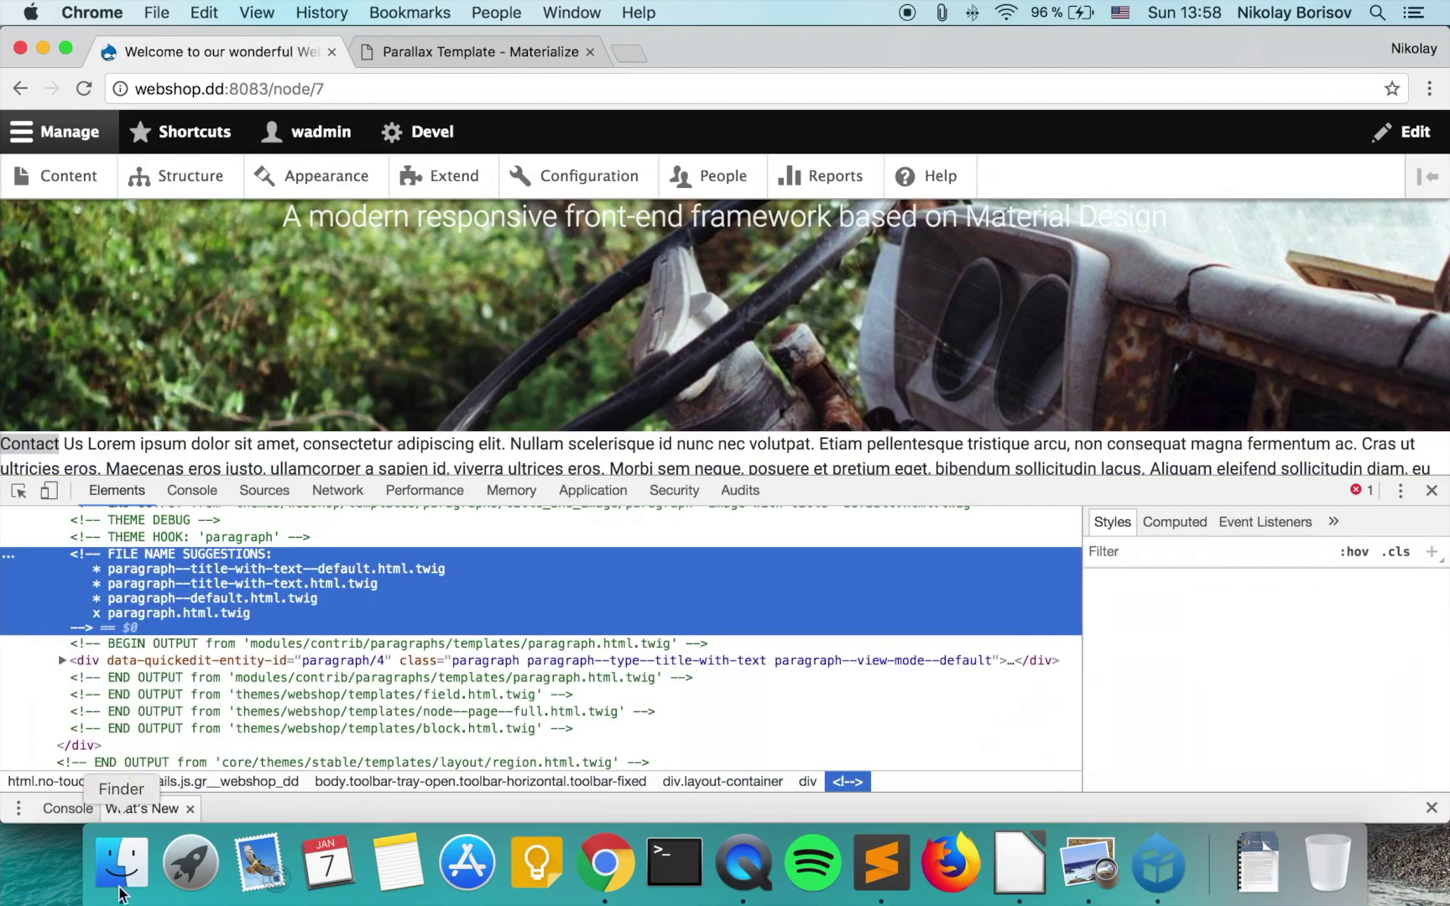
{"action": "left_click", "coordinate": [122, 862]}
{"action": "key", "text": "Return"}
{"action": "key", "text": "super+v"}
{"action": "key", "text": "Return"}
{"action": "left_click", "coordinate": [454, 360]}
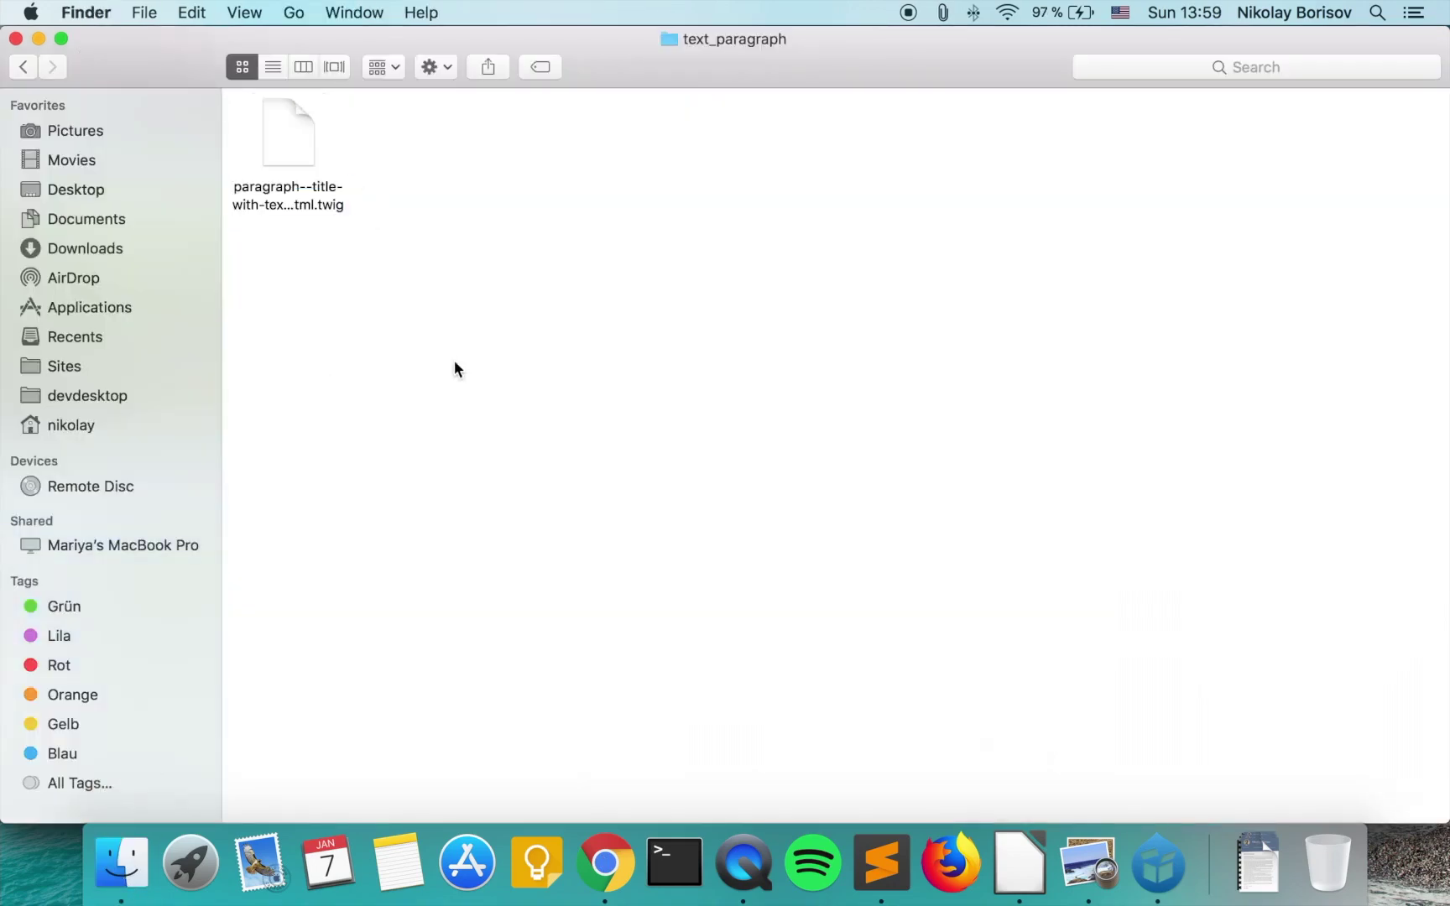
{"action": "left_click", "coordinate": [604, 862]}
{"action": "key", "text": "super+r"}
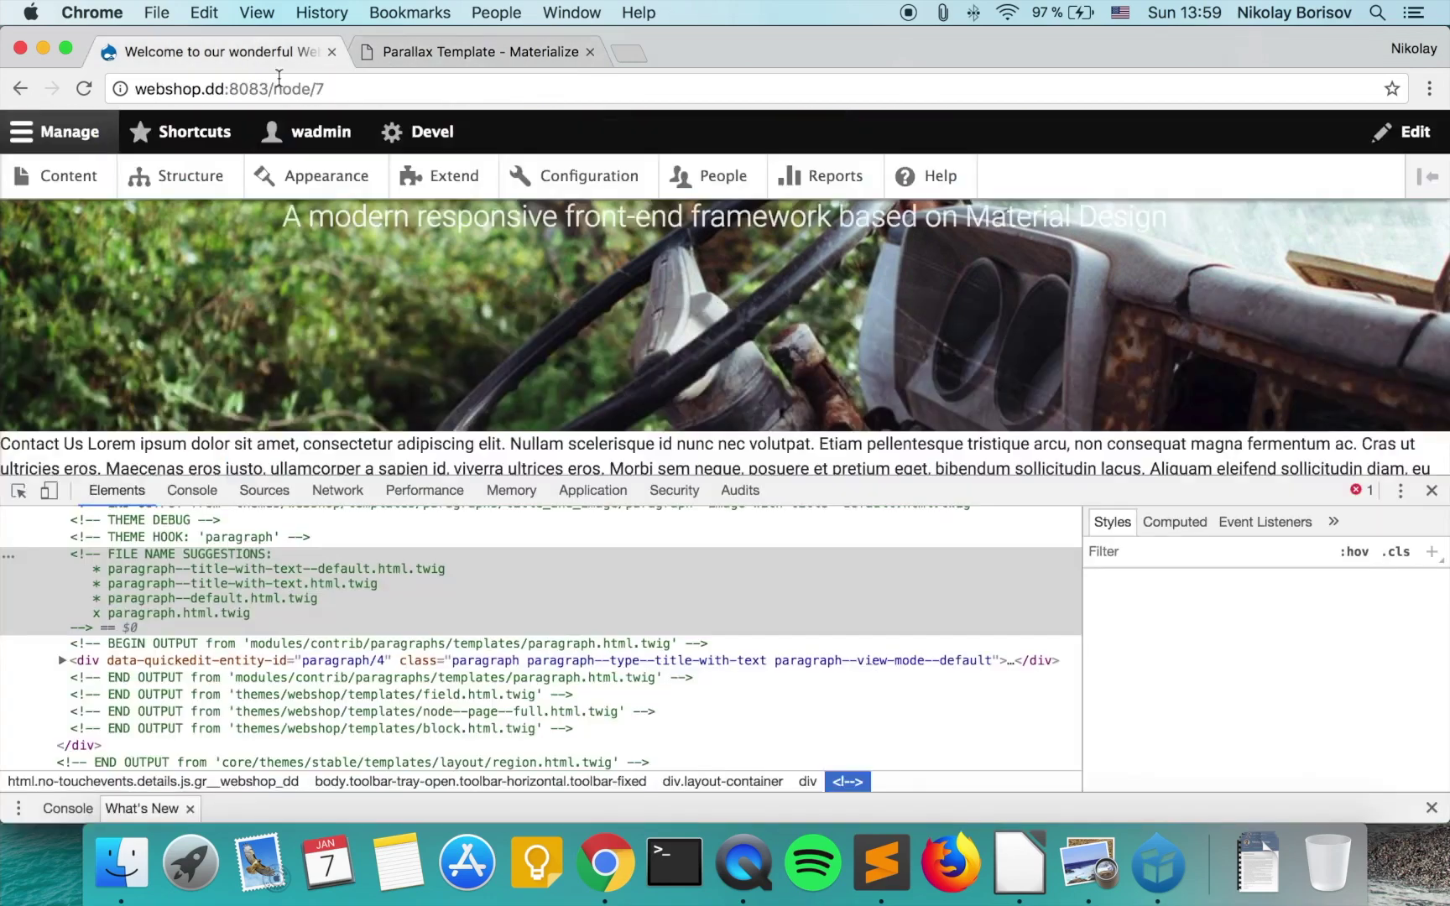
Open the Performance caching settings under Configuration.
{"action": "key", "text": "super+alt+i"}
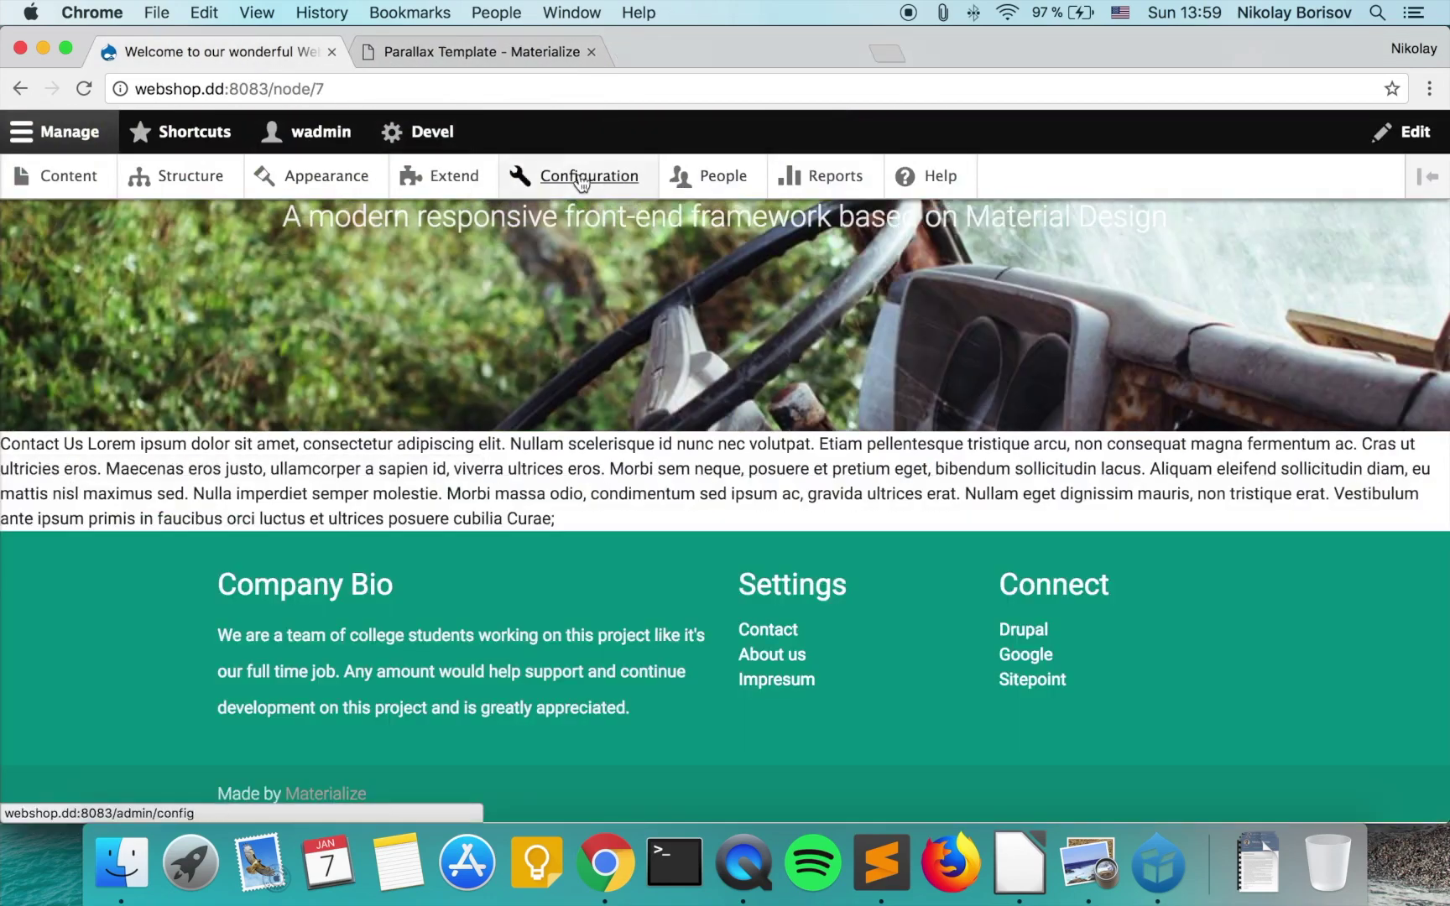
{"action": "left_click", "coordinate": [591, 177], "text": "shift+super"}
{"action": "scroll", "coordinate": [378, 316], "scroll_direction": "down", "scroll_amount": 5}
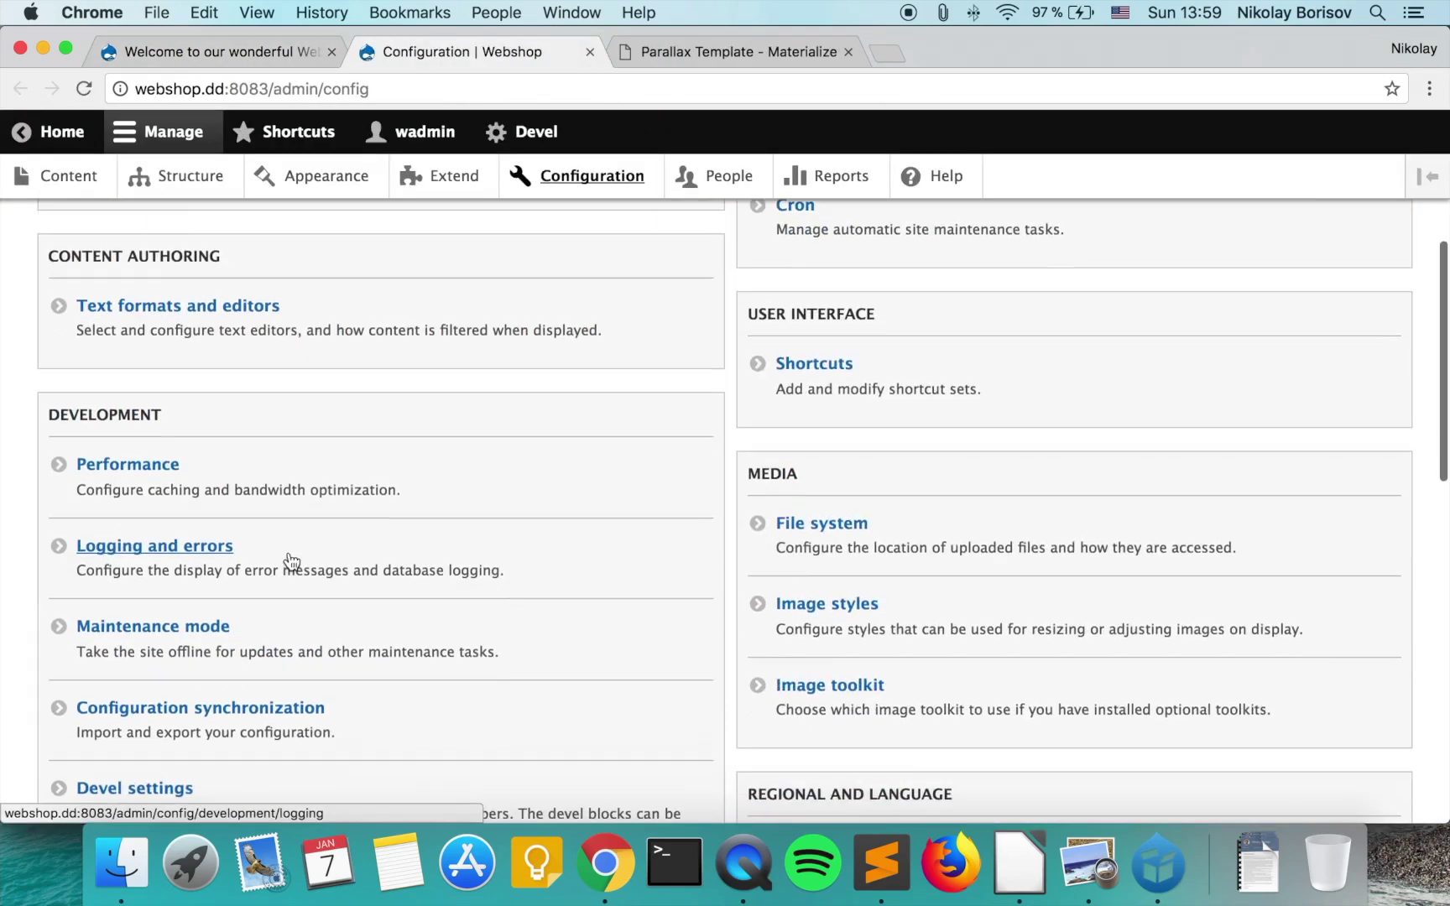
{"action": "left_click", "coordinate": [123, 463]}
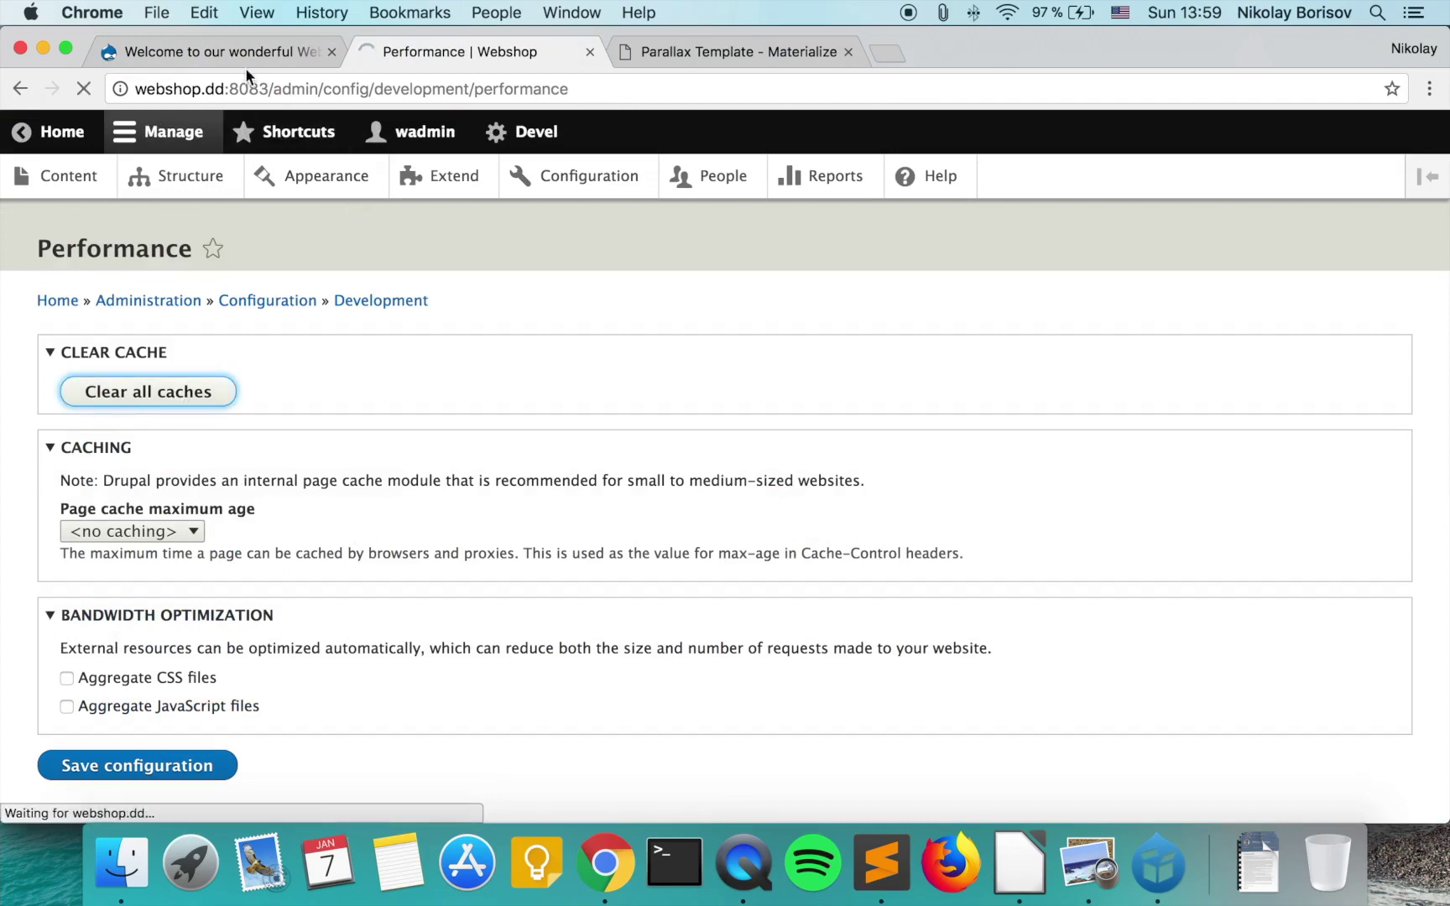
Reload the homepage and confirm Contact Us uses paragraph--title-with-text--default.html.twig.
{"action": "left_click", "coordinate": [245, 53]}
{"action": "right_click", "coordinate": [5, 443]}
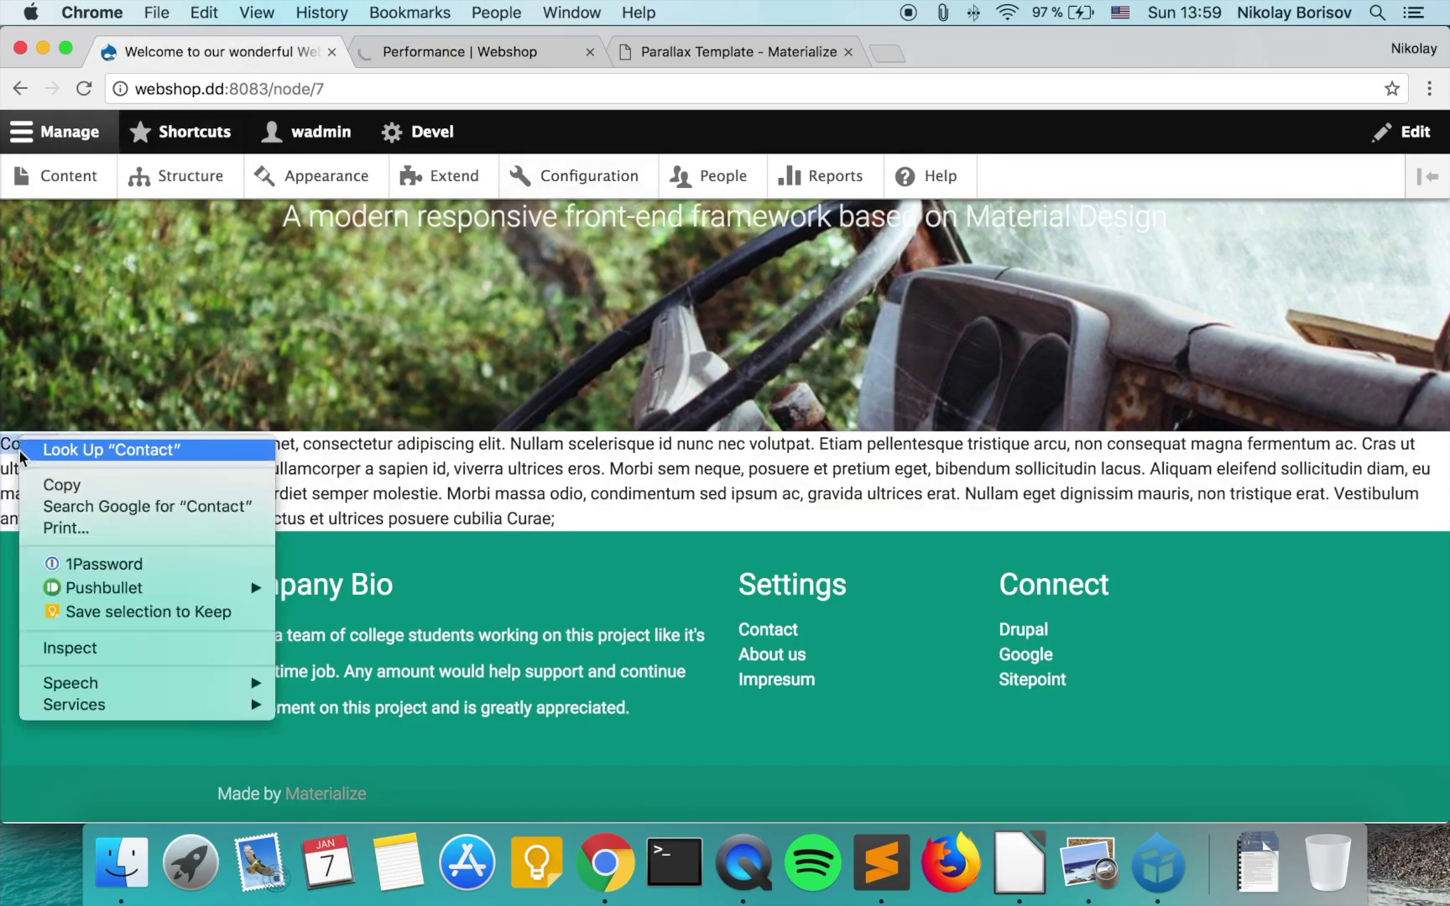
{"action": "left_click", "coordinate": [107, 648]}
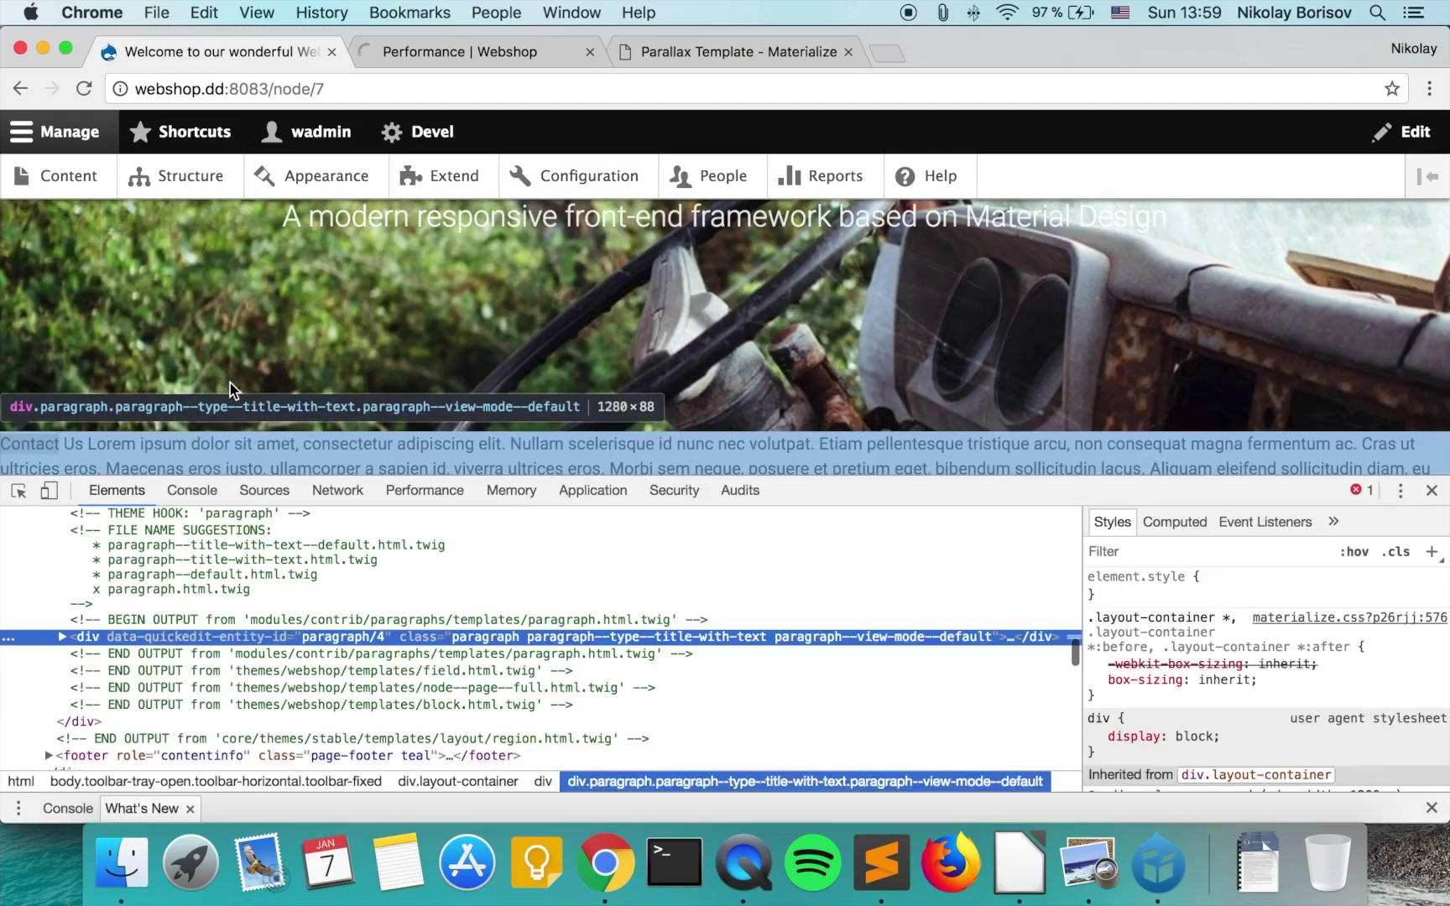
{"action": "left_click", "coordinate": [83, 90]}
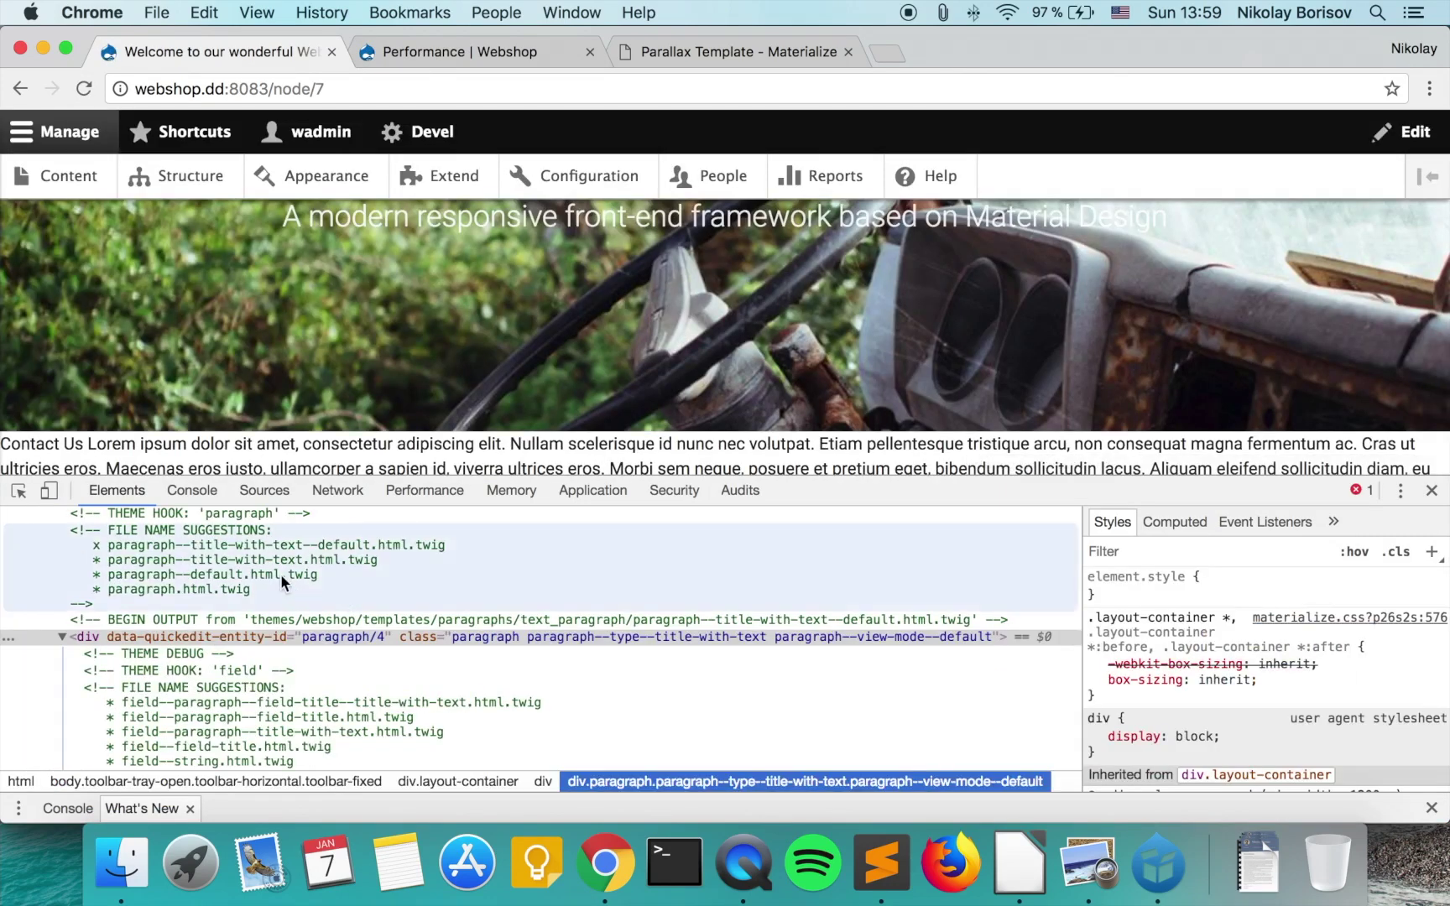
{"action": "left_click", "coordinate": [152, 554]}
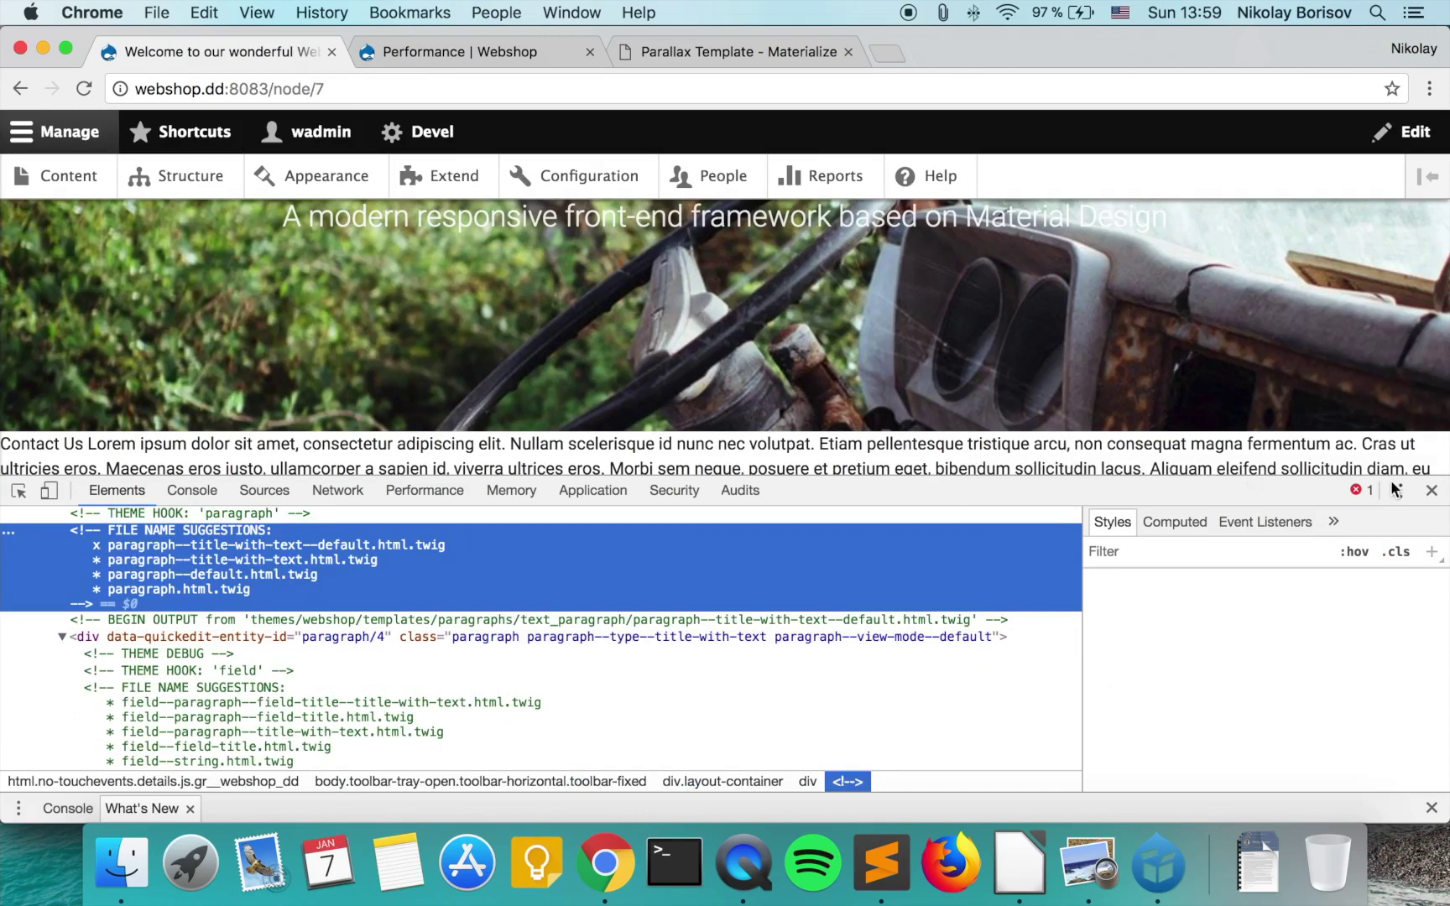
{"action": "left_click", "coordinate": [1431, 490]}
{"action": "left_click", "coordinate": [658, 60]}
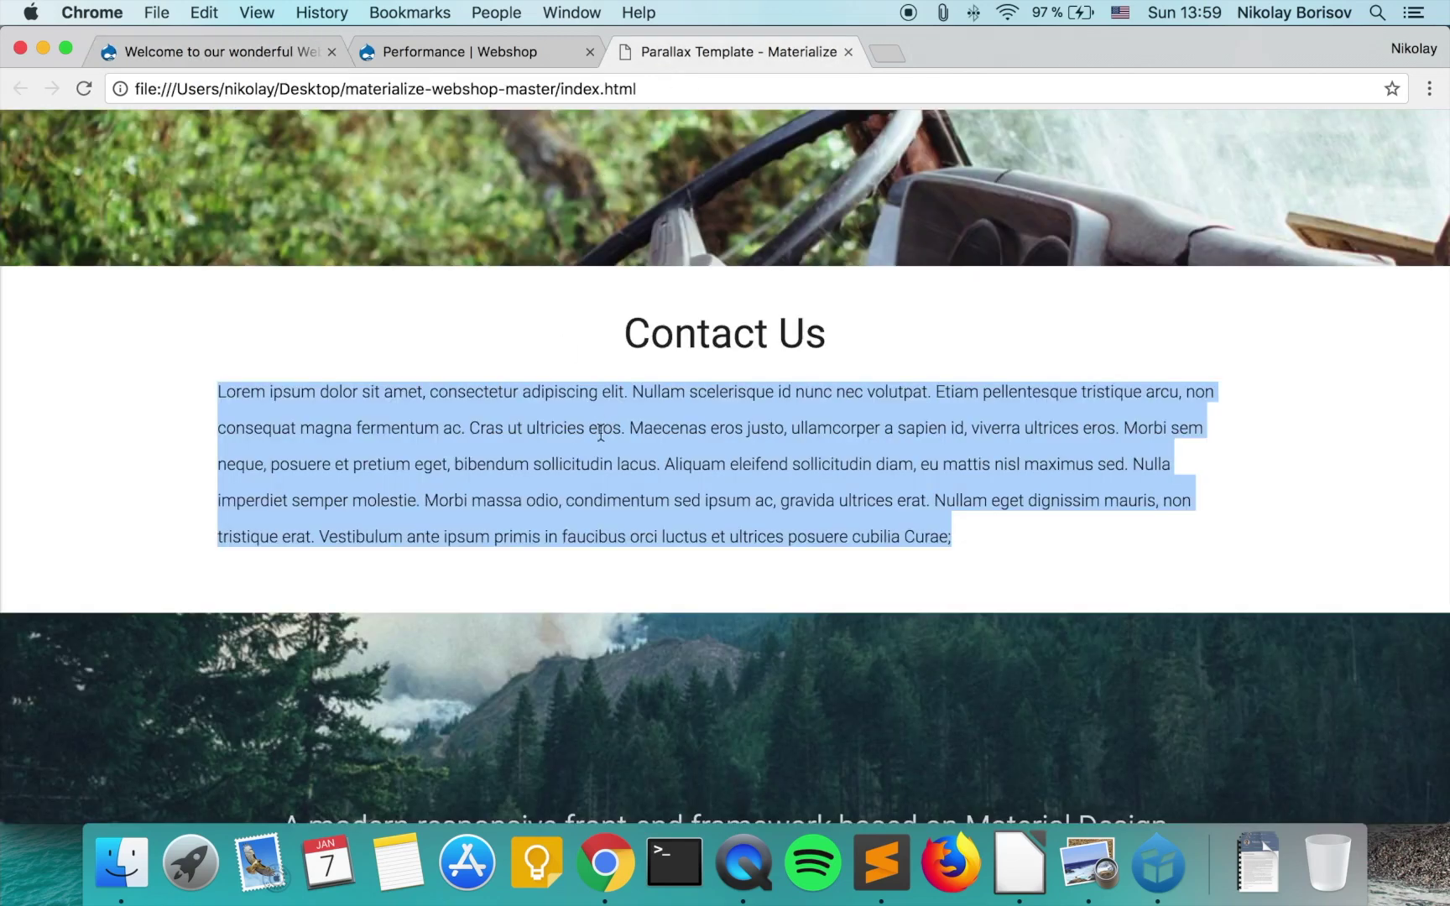
Inspect the Materialize Contact Us heading and select its enclosing div.container.
{"action": "right_click", "coordinate": [646, 340]}
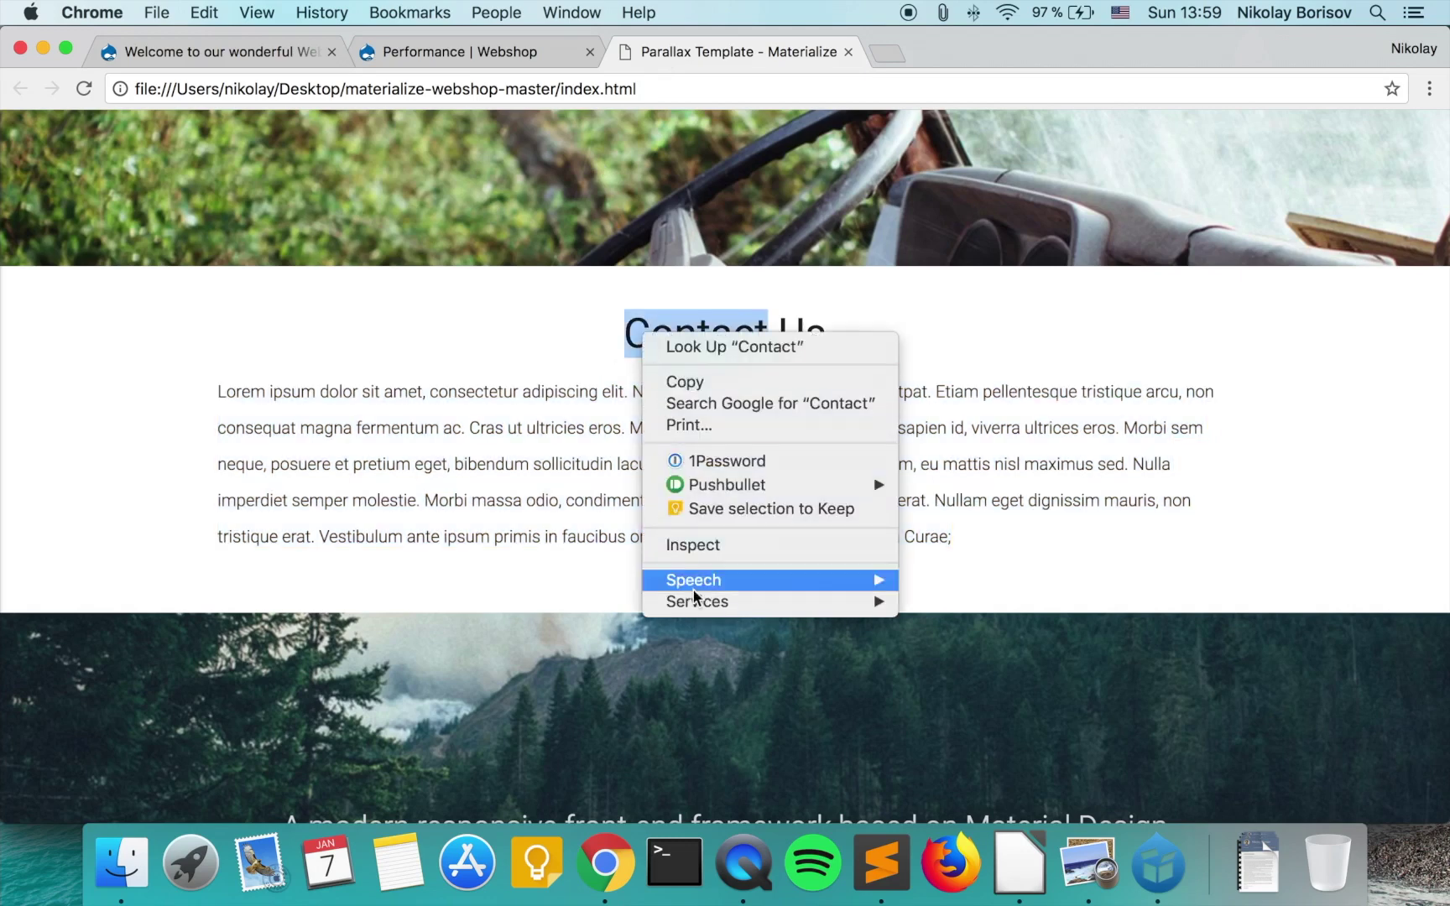
{"action": "left_click", "coordinate": [696, 547]}
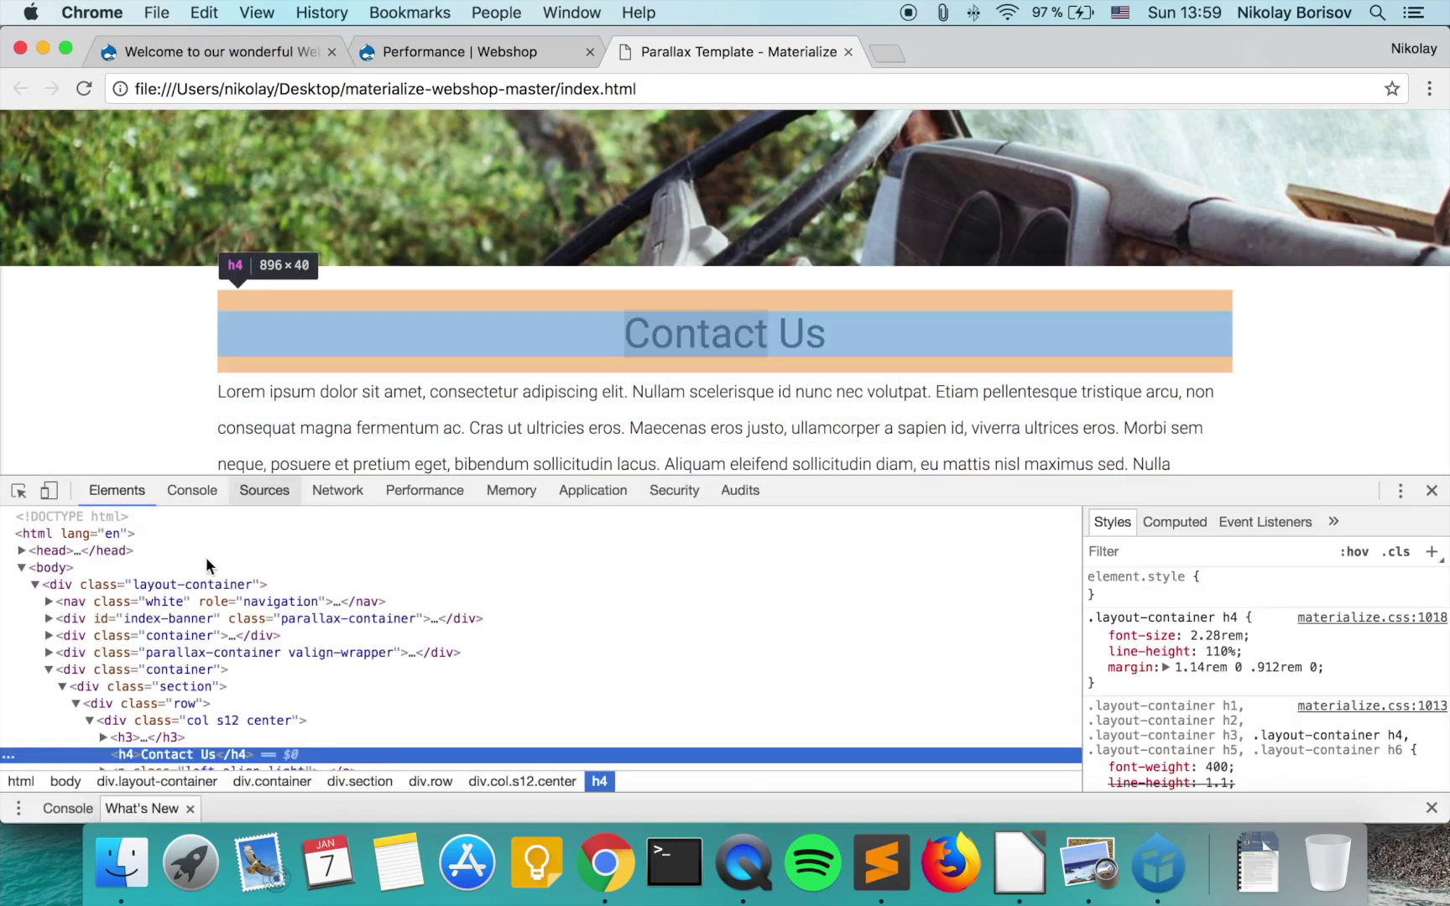
{"action": "left_click", "coordinate": [85, 668]}
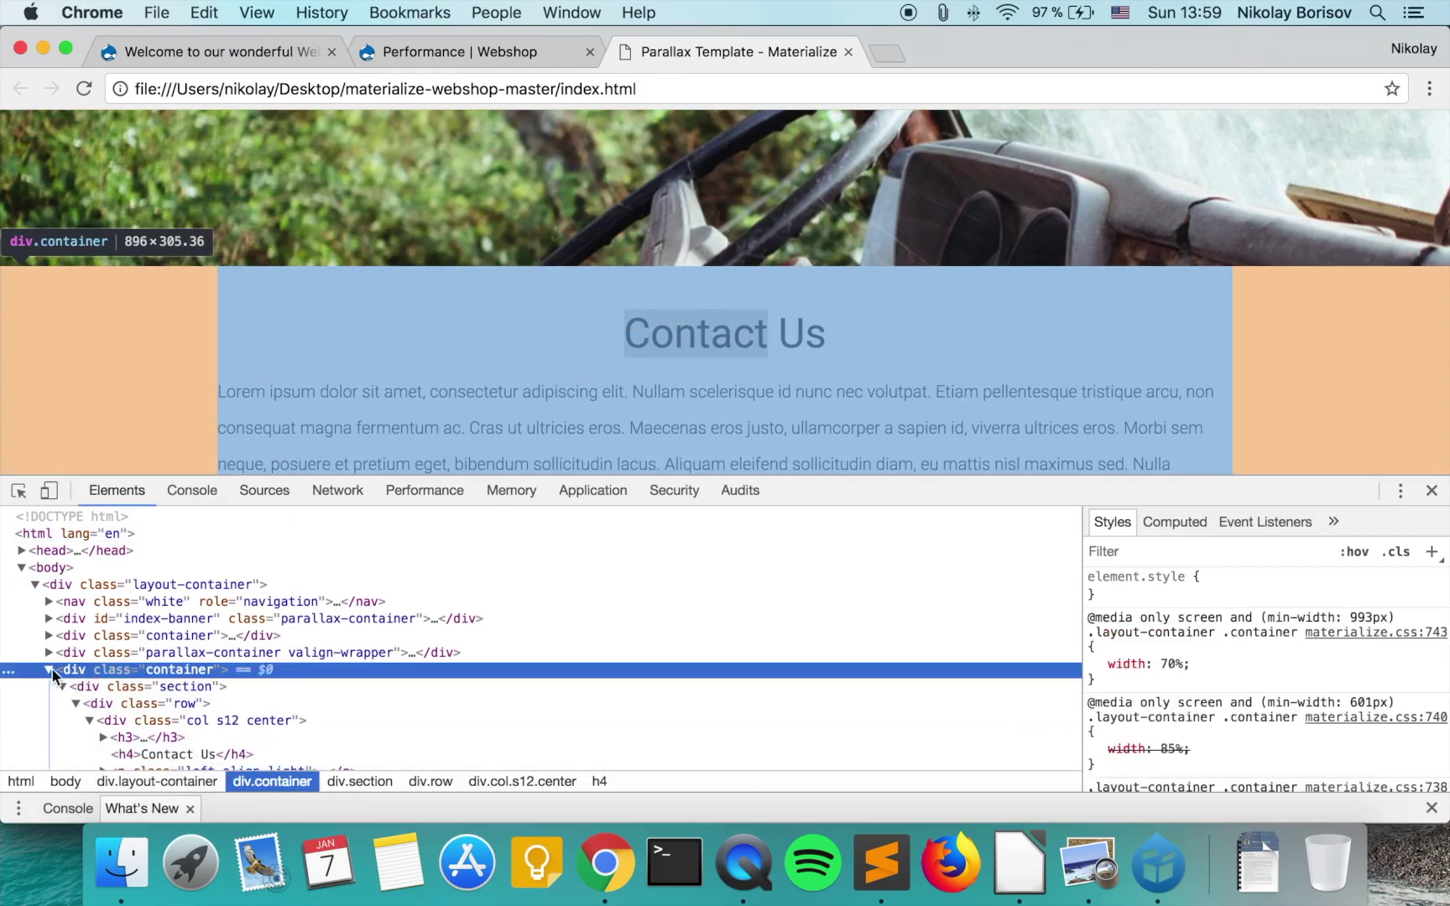
{"action": "left_click", "coordinate": [49, 670]}
{"action": "left_click", "coordinate": [48, 669]}
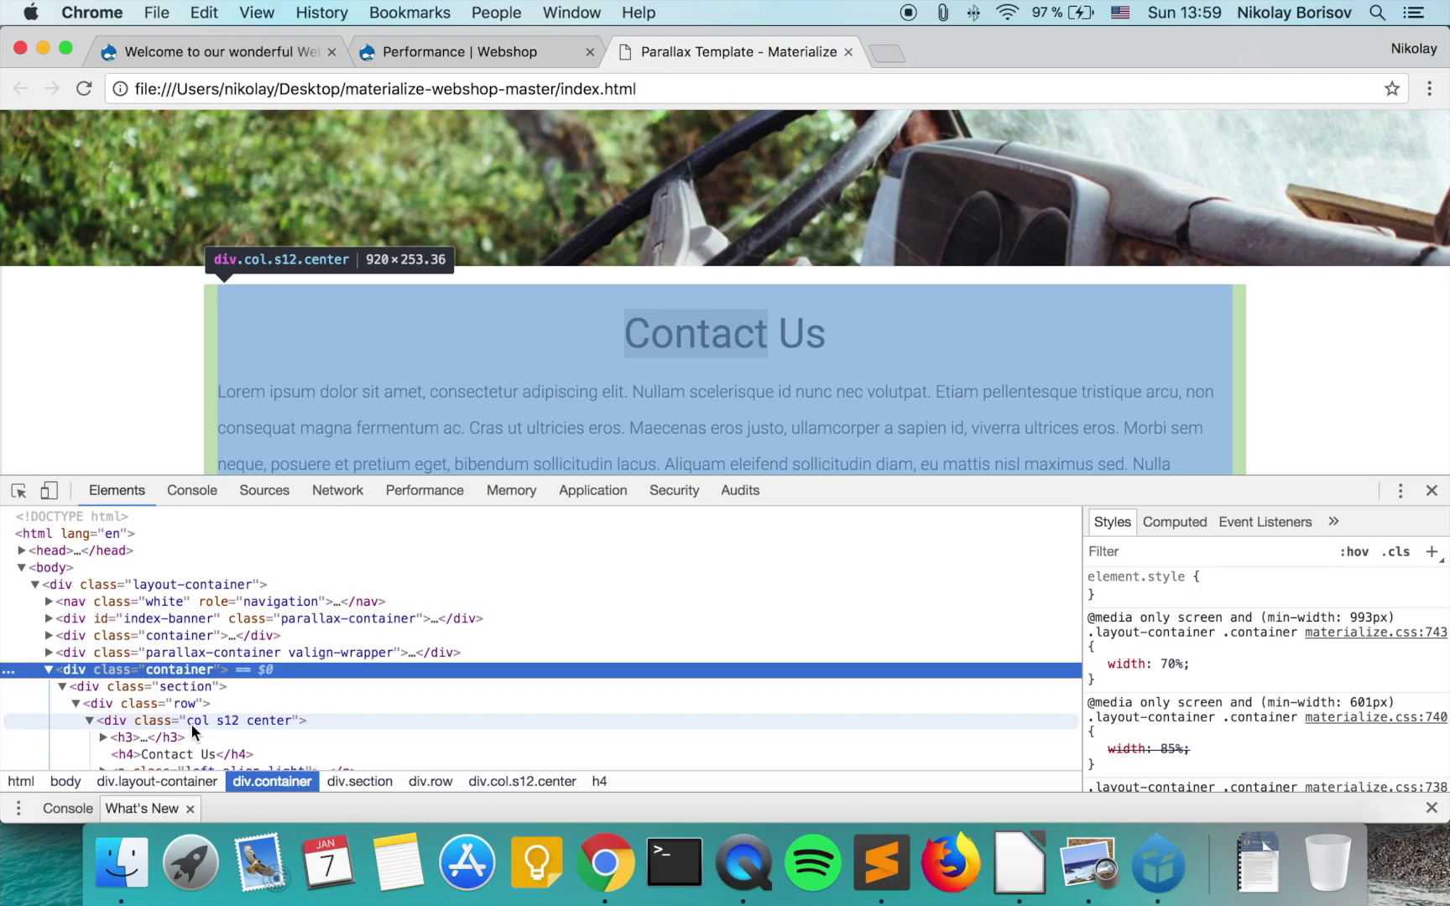
{"action": "left_click", "coordinate": [881, 862]}
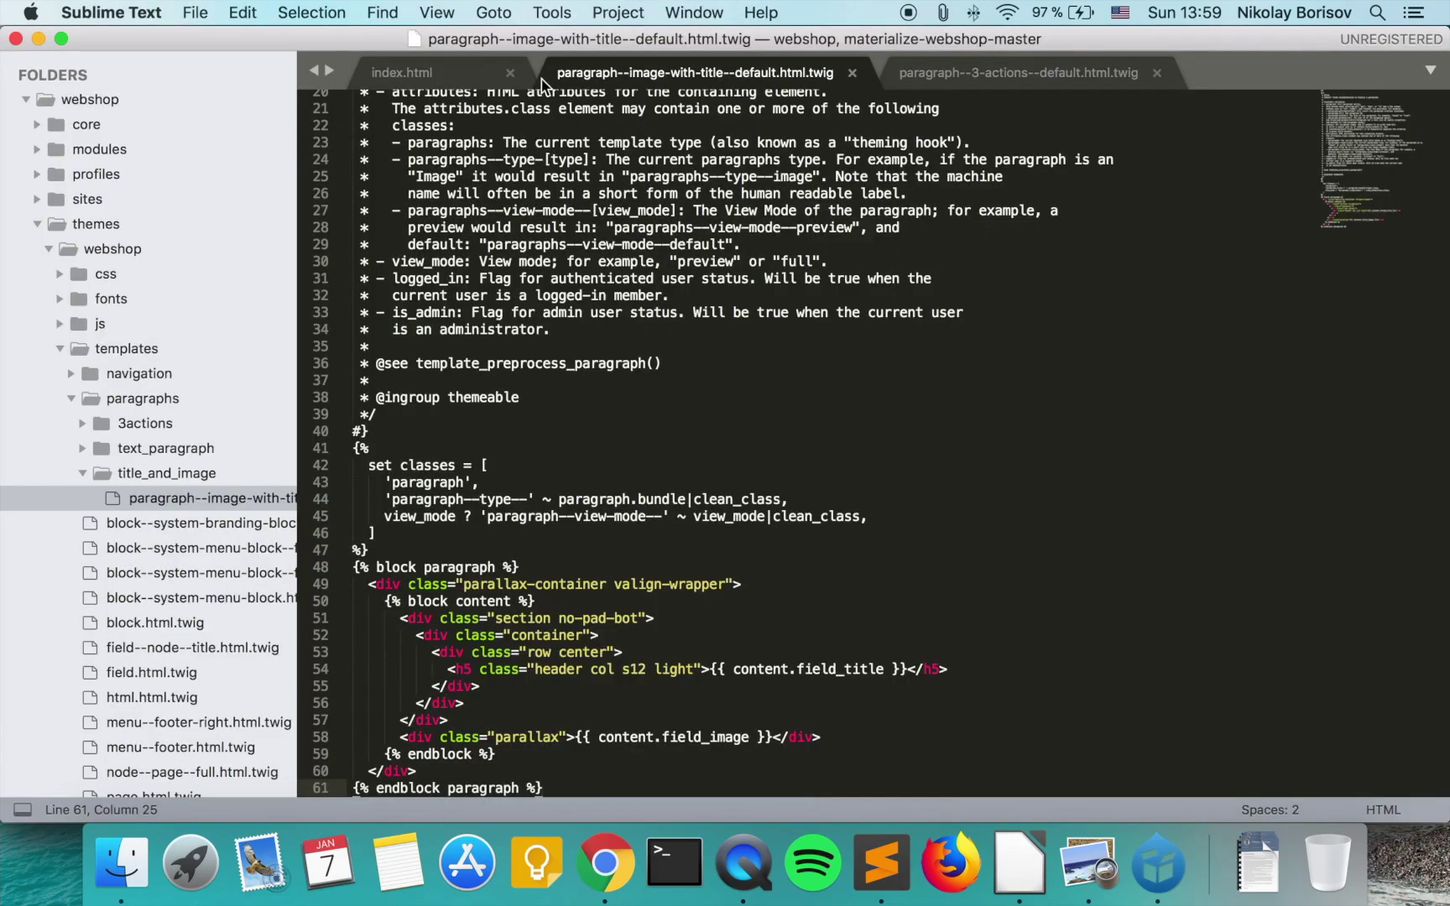
Copy the Contact Us section markup (lines 96–108) from index.html.
{"action": "left_click", "coordinate": [454, 81]}
{"action": "scroll", "coordinate": [468, 493], "scroll_direction": "down", "scroll_amount": 3}
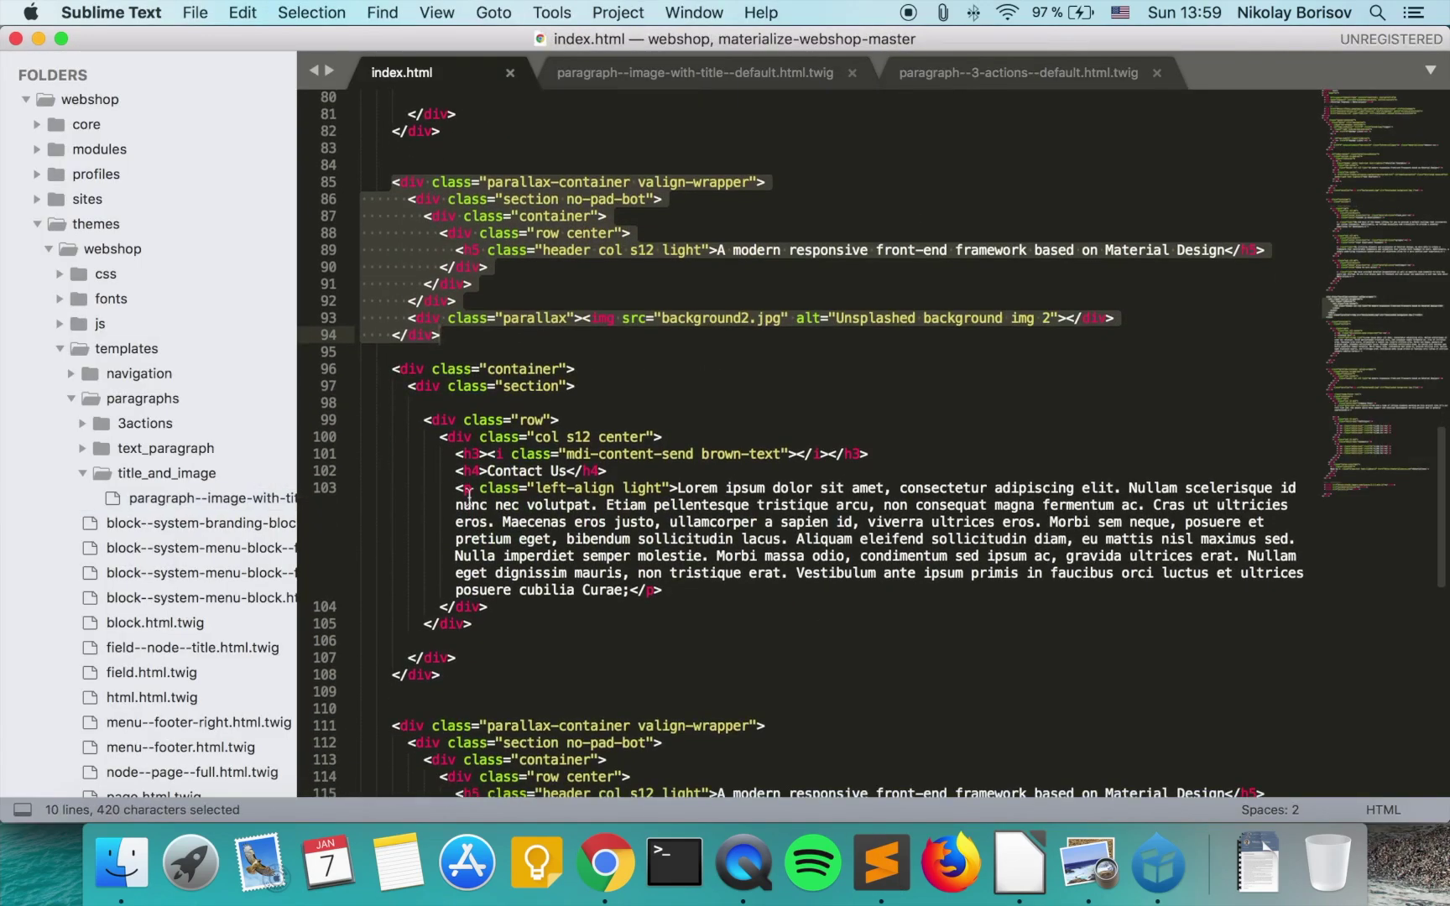
{"action": "left_click_drag", "start_coordinate": [391, 369], "coordinate": [512, 674]}
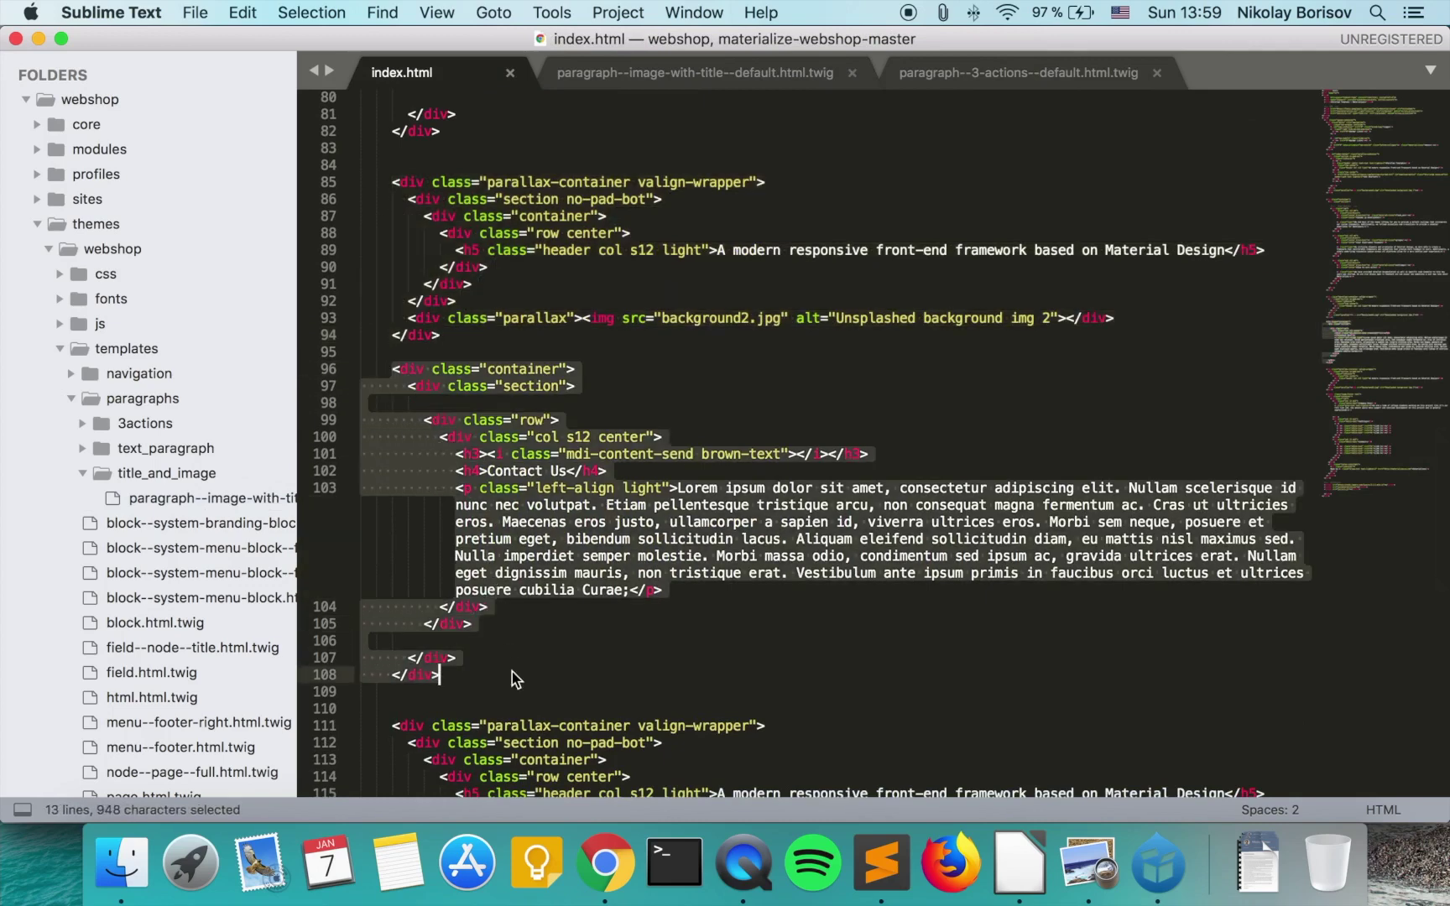
{"action": "key", "text": "super+c"}
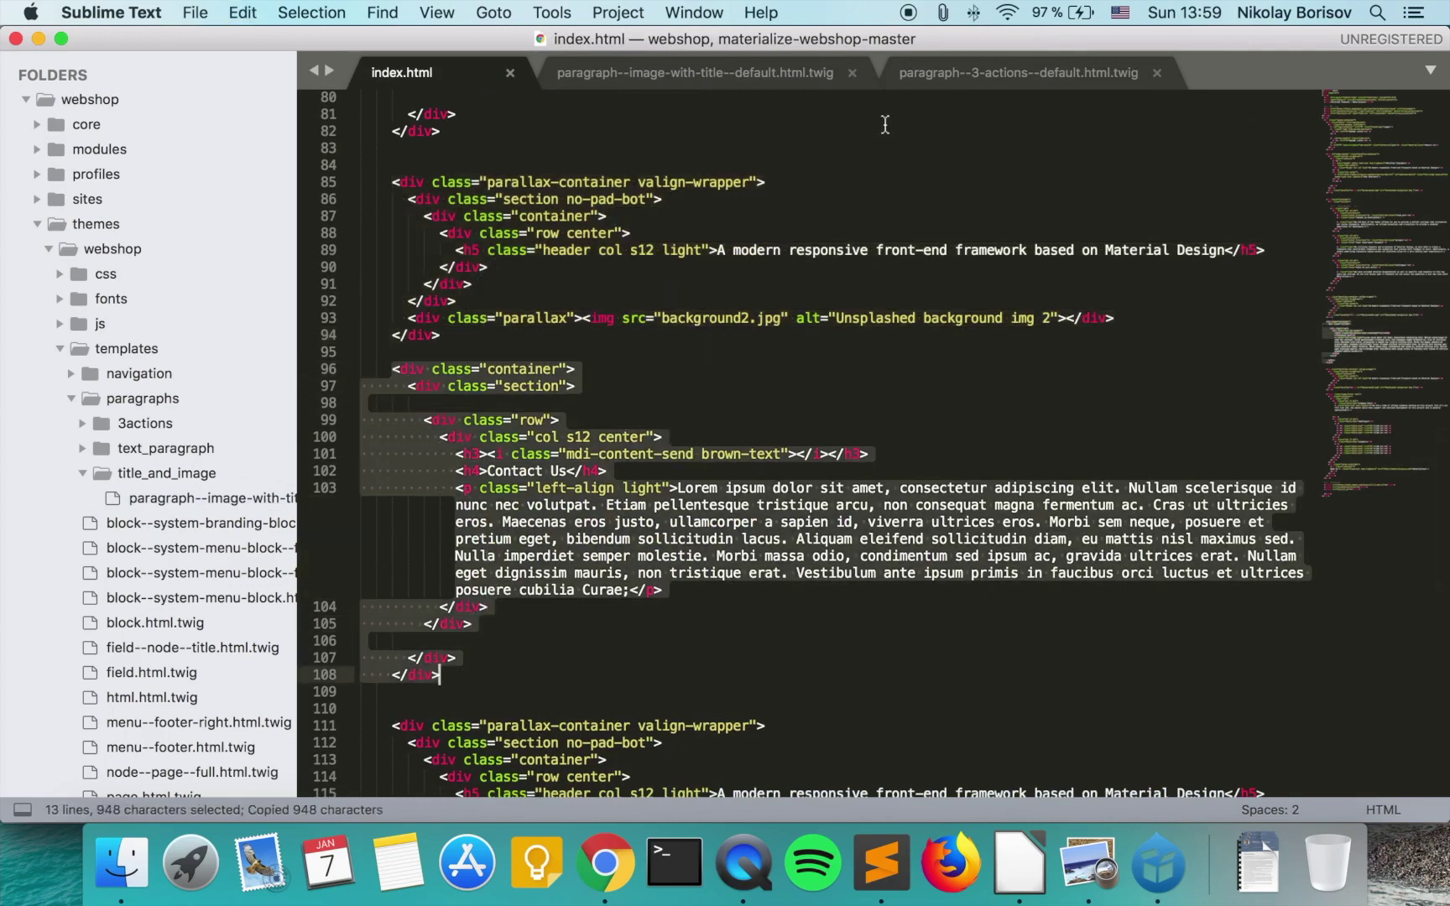
Paste the markup after block content in the title-with-text template, using HTML syntax.
{"action": "left_click", "coordinate": [851, 72]}
{"action": "left_click", "coordinate": [814, 72]}
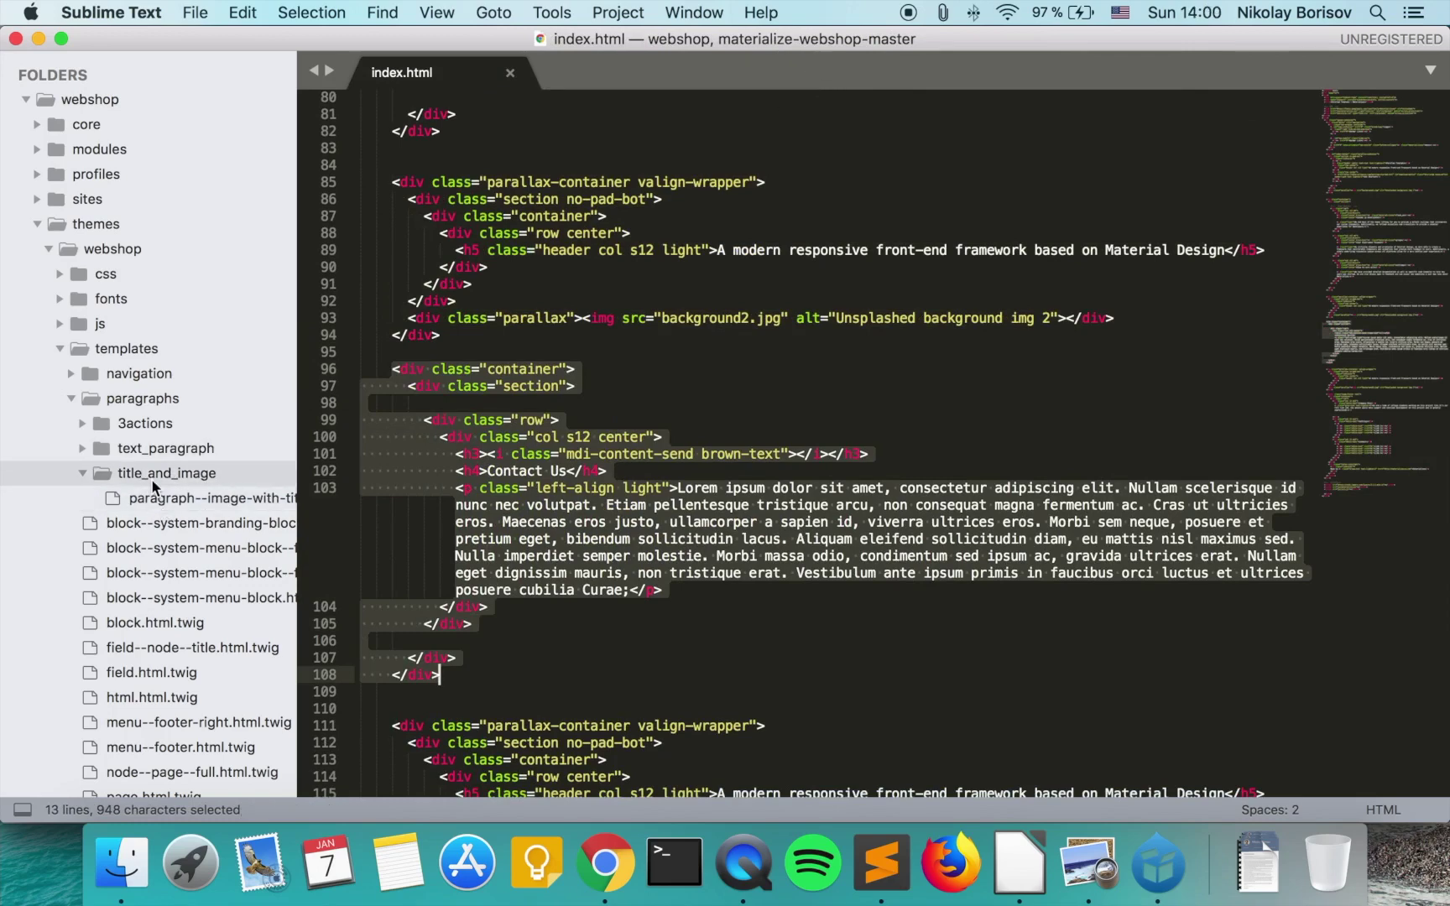
{"action": "key", "text": "super+shift+t"}
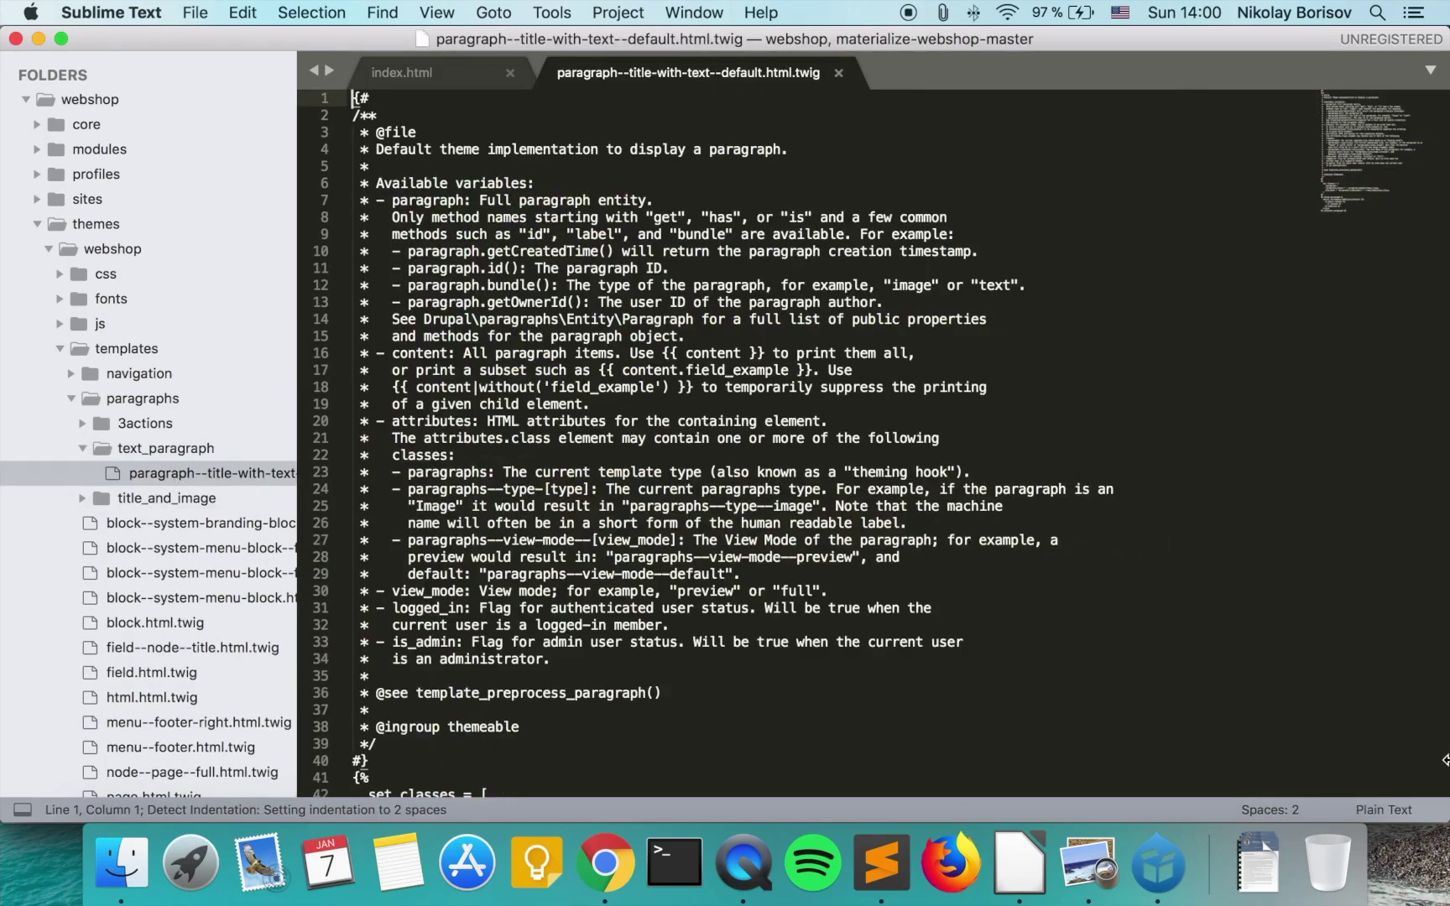
{"action": "left_click", "coordinate": [1398, 806]}
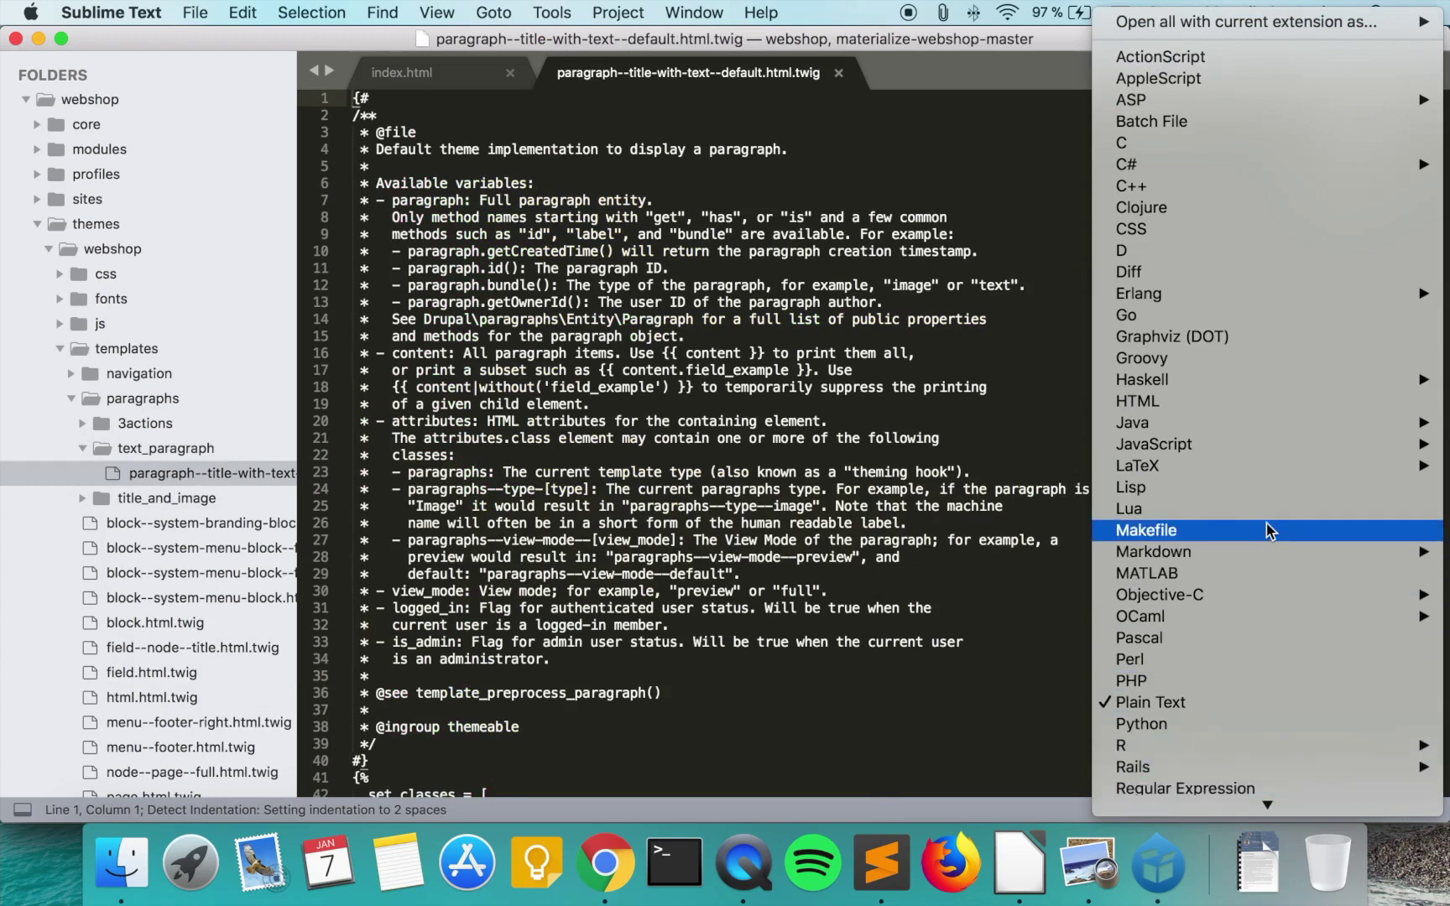
{"action": "left_click", "coordinate": [1229, 407]}
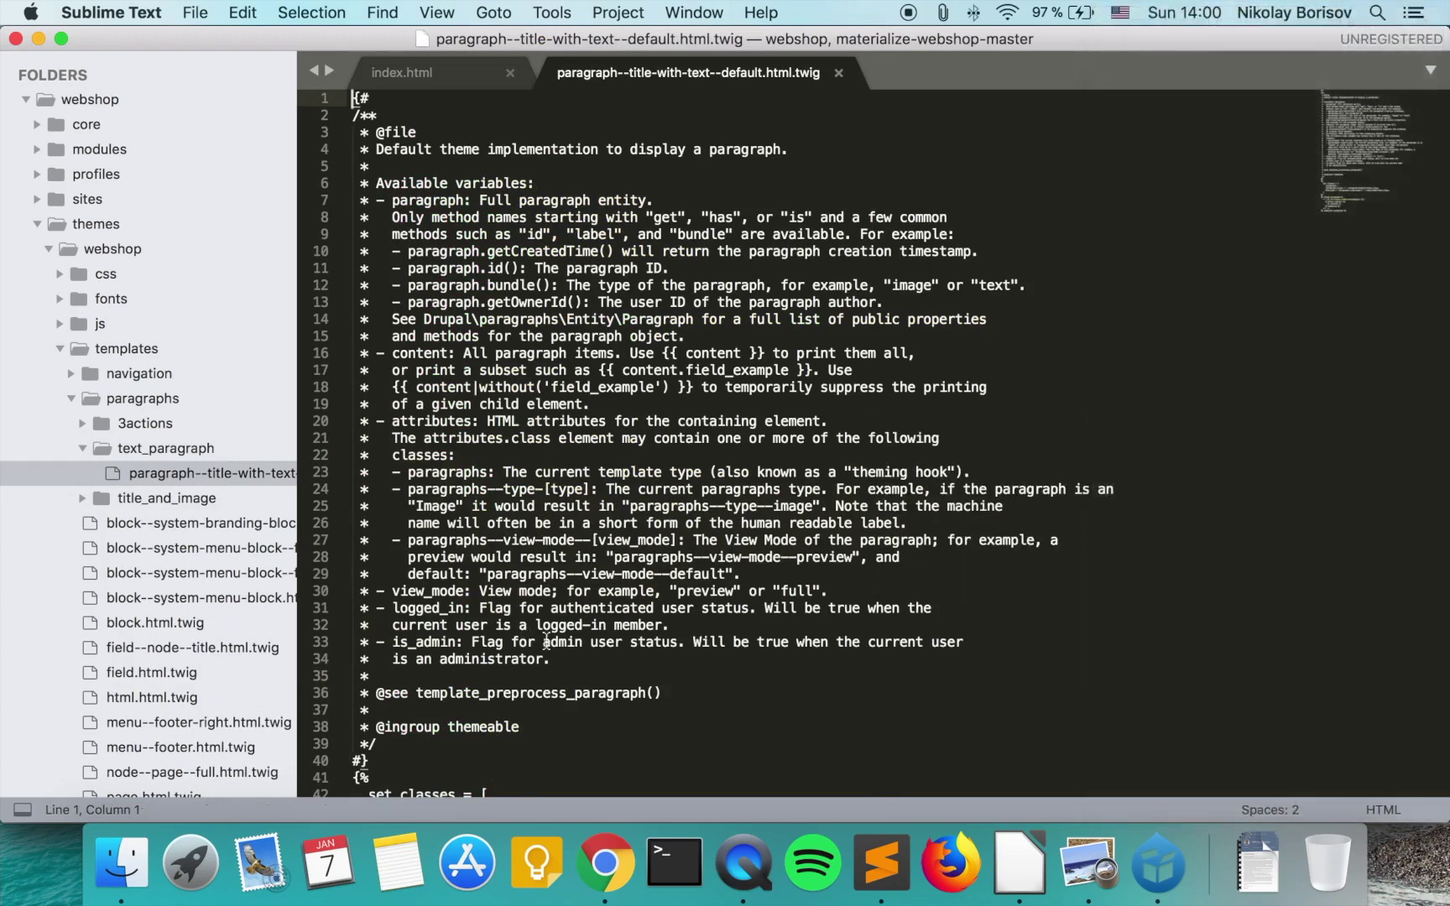
{"action": "scroll", "coordinate": [545, 637], "scroll_direction": "down", "scroll_amount": 5}
{"action": "left_click", "coordinate": [633, 703]}
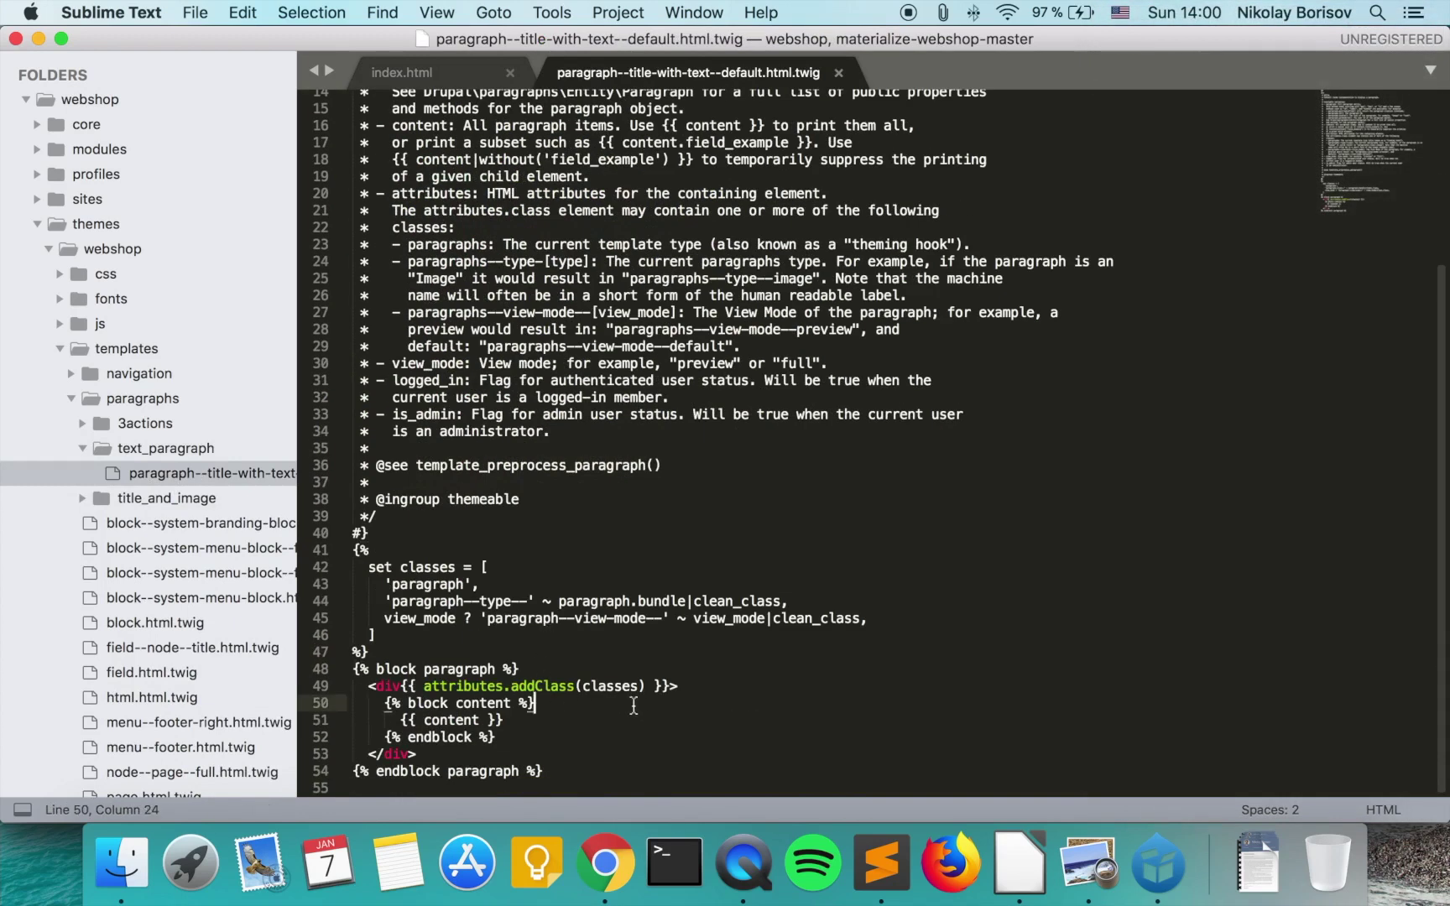
{"action": "key", "text": "Return"}
{"action": "key", "text": "super+v"}
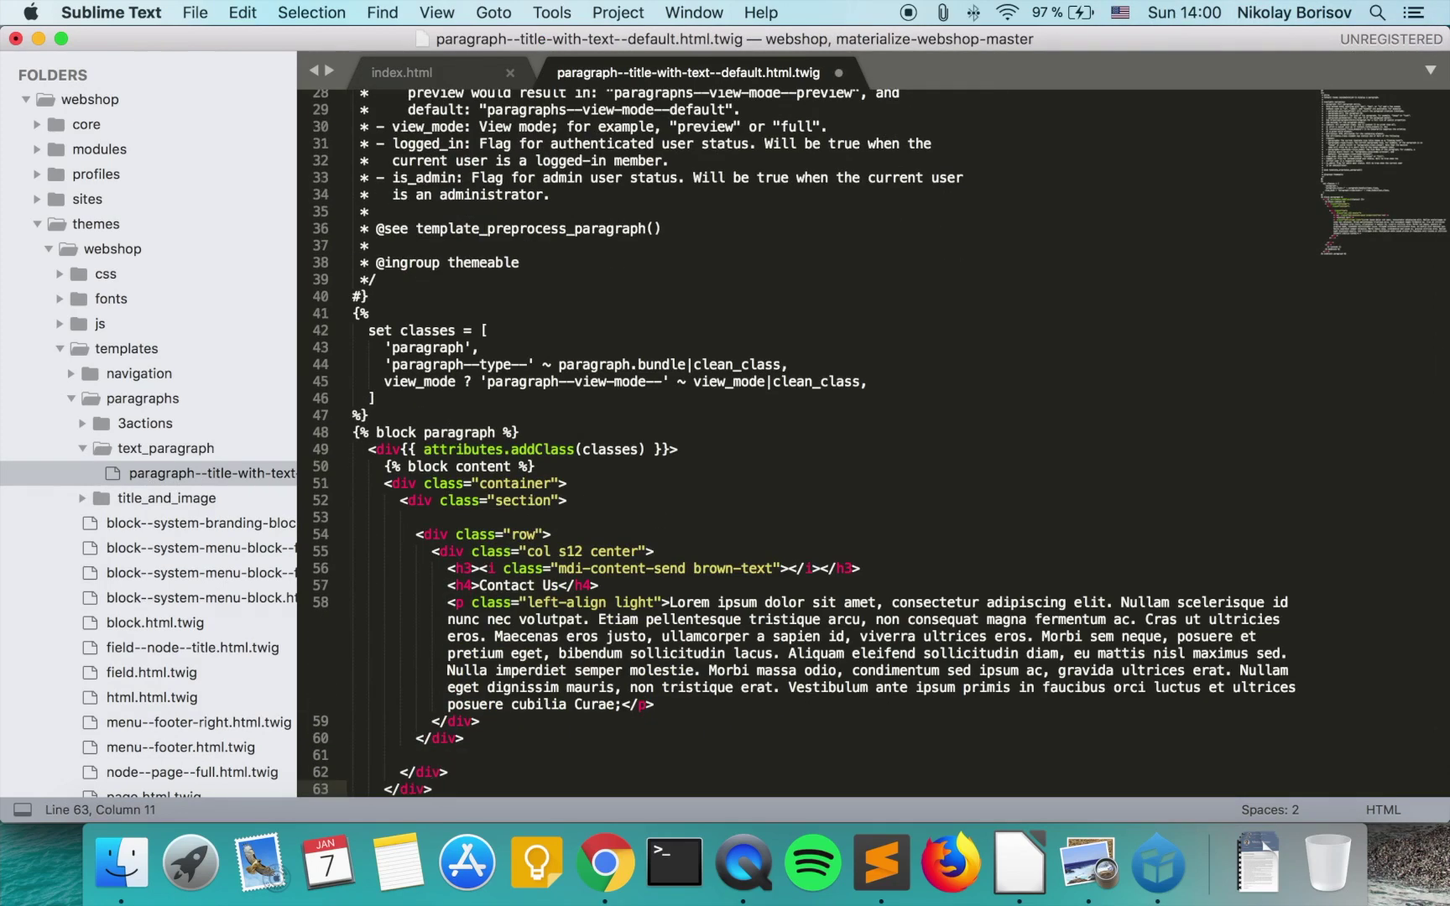
Move the container div opening tag to replace the attributes div on line 49.
{"action": "left_click", "coordinate": [384, 483]}
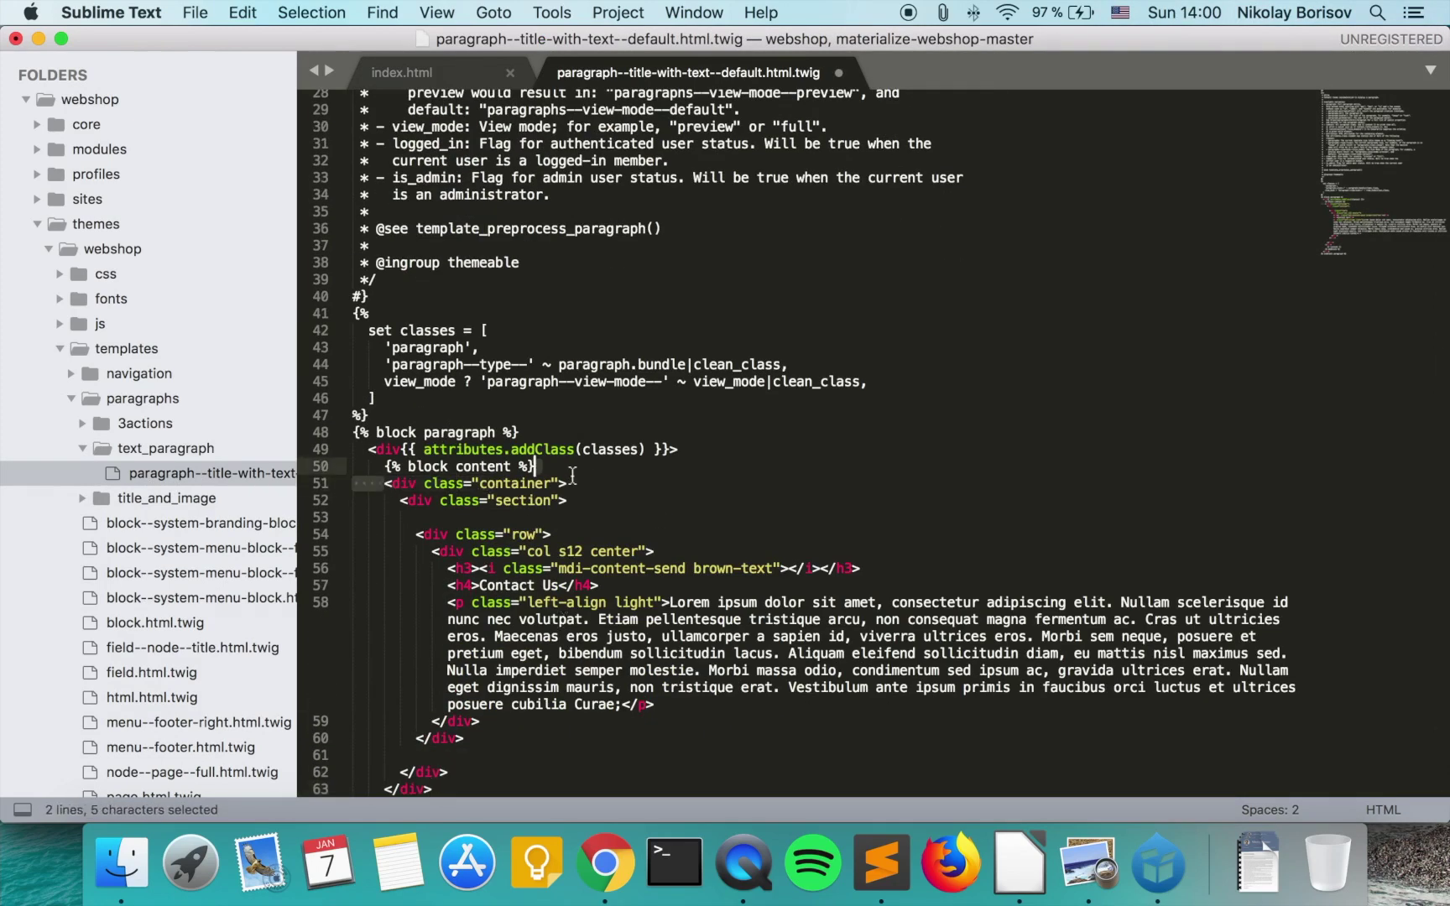
{"action": "left_click", "coordinate": [587, 487], "text": "shift"}
{"action": "key", "text": "super+x"}
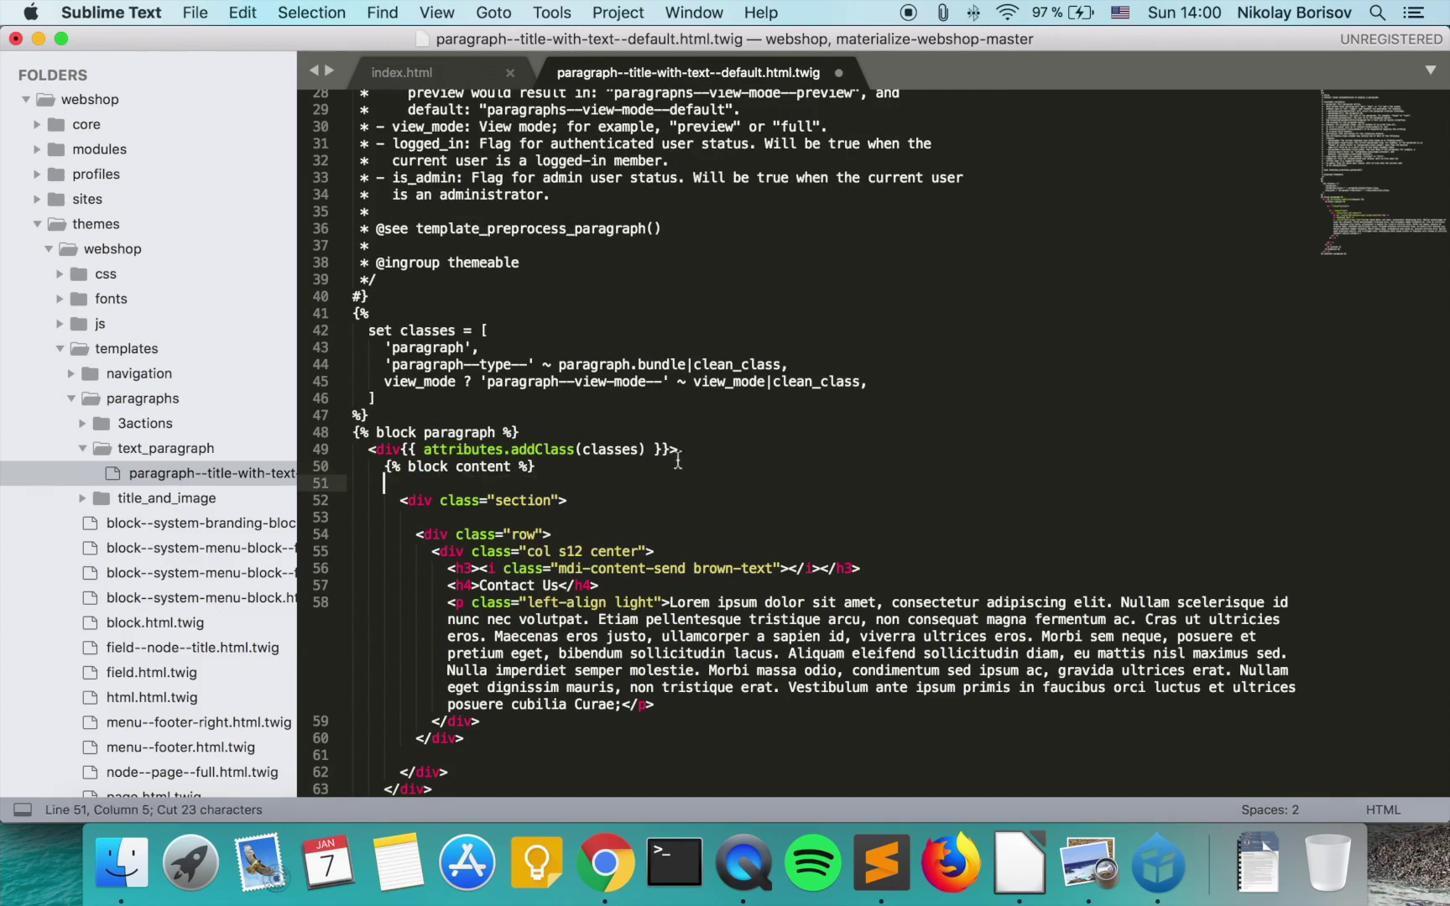
{"action": "left_click_drag", "start_coordinate": [678, 449], "coordinate": [365, 451]}
{"action": "key", "text": "super+v"}
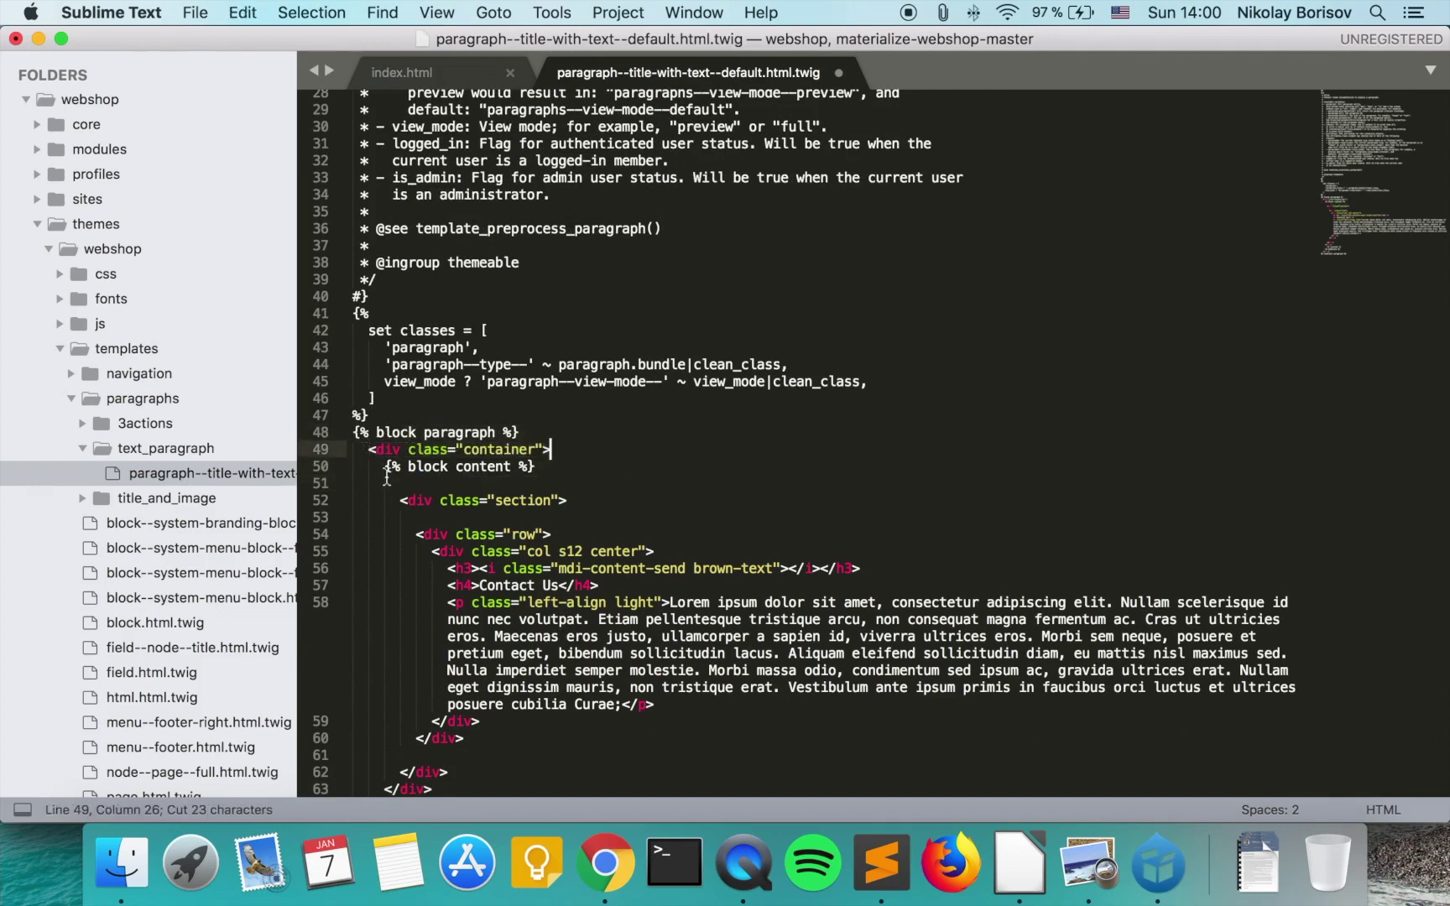
{"action": "key", "text": "Down"}
{"action": "key", "text": "Delete"}
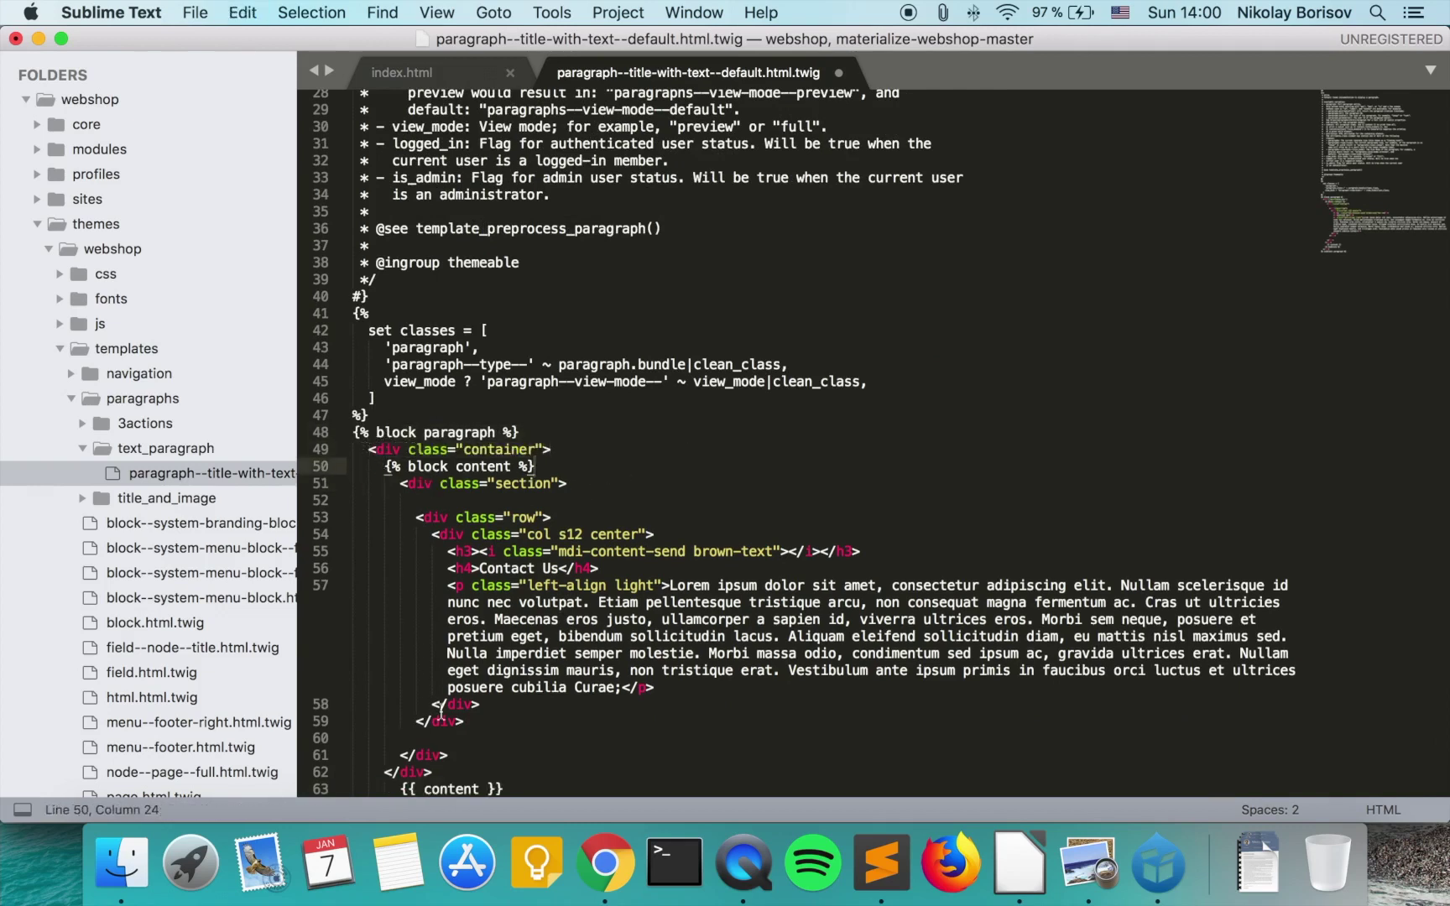
Delete the redundant closing div tag near the end of the template.
{"action": "left_click_drag", "start_coordinate": [449, 755], "coordinate": [399, 754]}
{"action": "scroll", "coordinate": [402, 746], "scroll_direction": "down", "scroll_amount": 2}
{"action": "left_click_drag", "start_coordinate": [434, 703], "coordinate": [384, 704]}
{"action": "key", "text": "BackSpace"}
{"action": "key", "text": "BackSpace"}
{"action": "key", "text": "BackSpace"}
{"action": "key", "text": "BackSpace"}
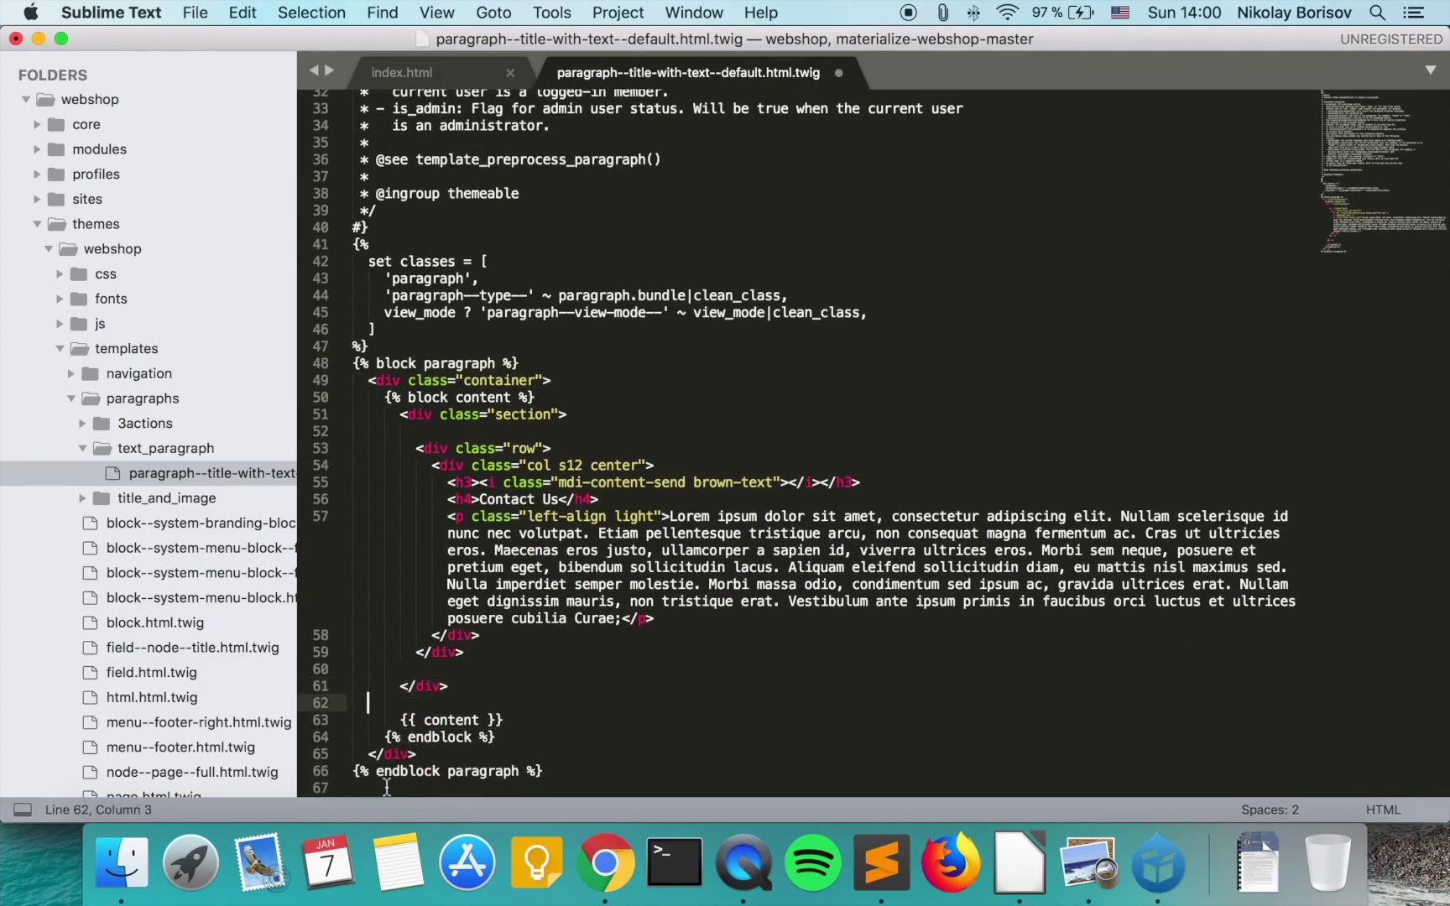
{"action": "left_click", "coordinate": [392, 757]}
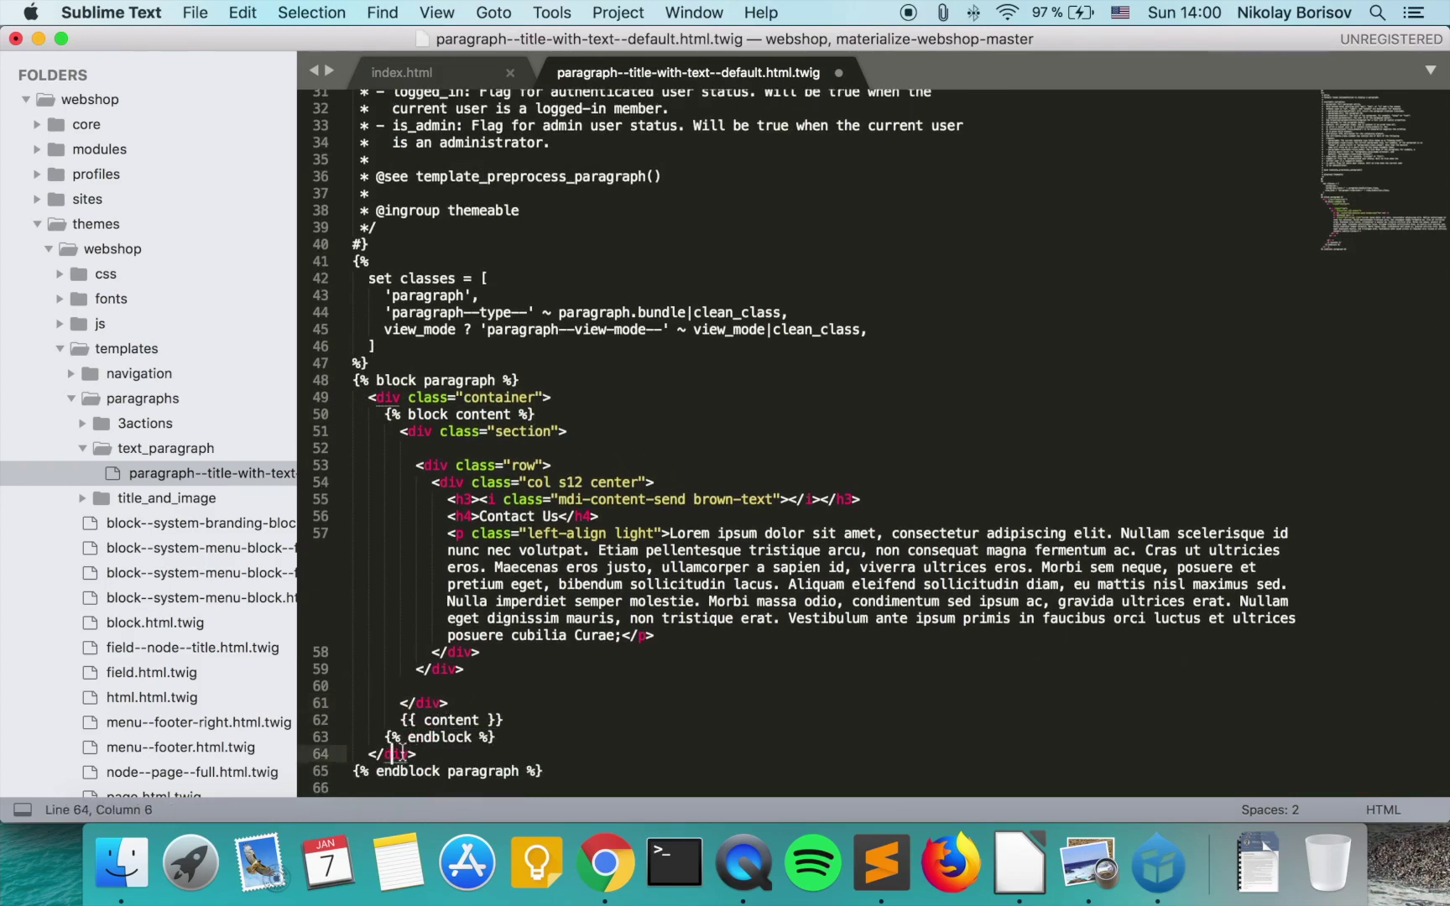
{"action": "left_click", "coordinate": [573, 587]}
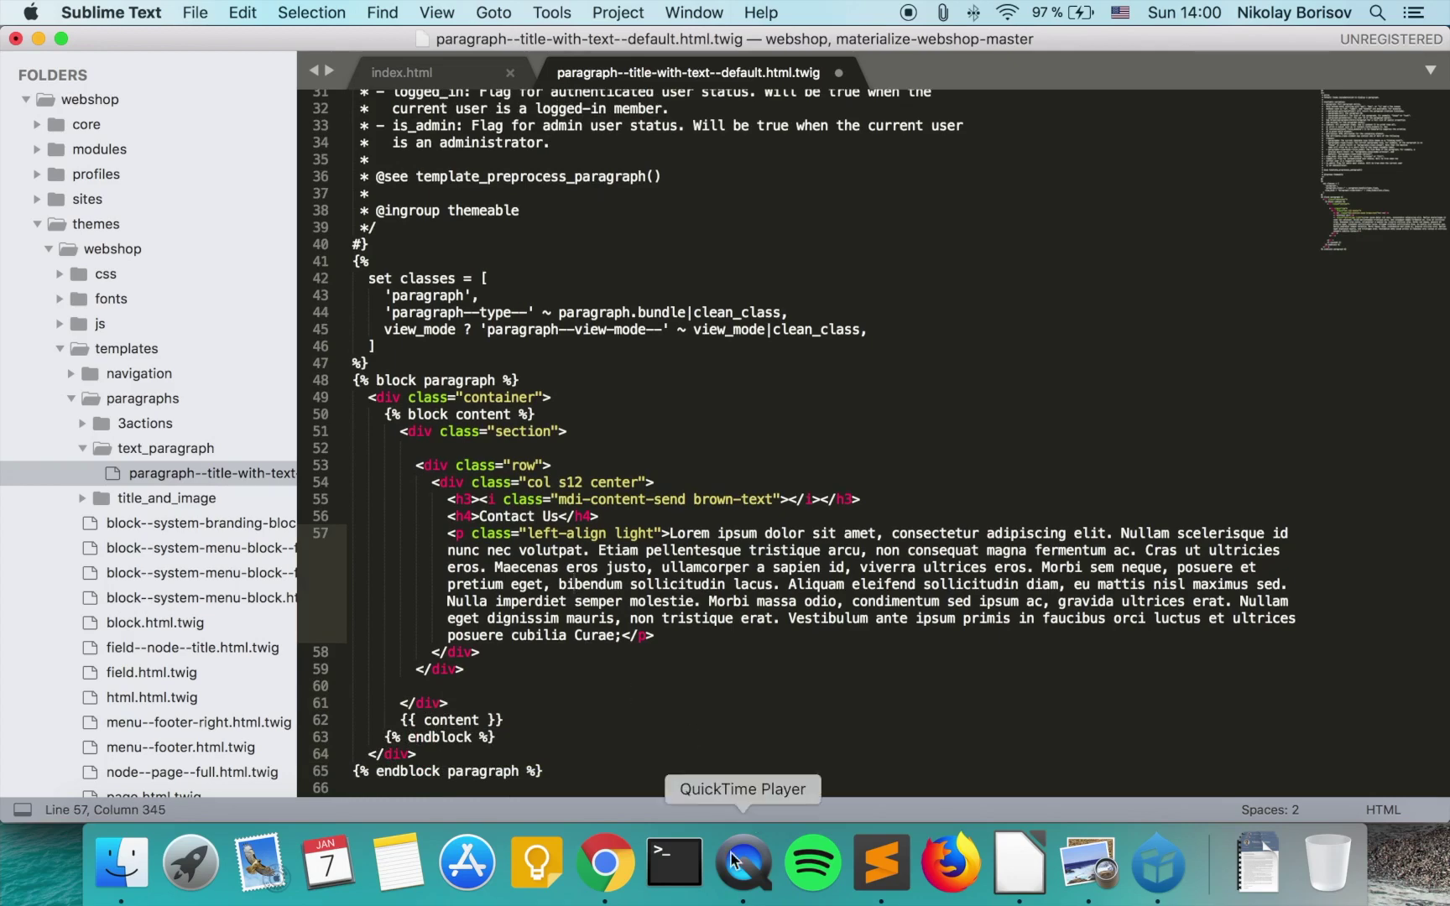
{"action": "left_click", "coordinate": [604, 862]}
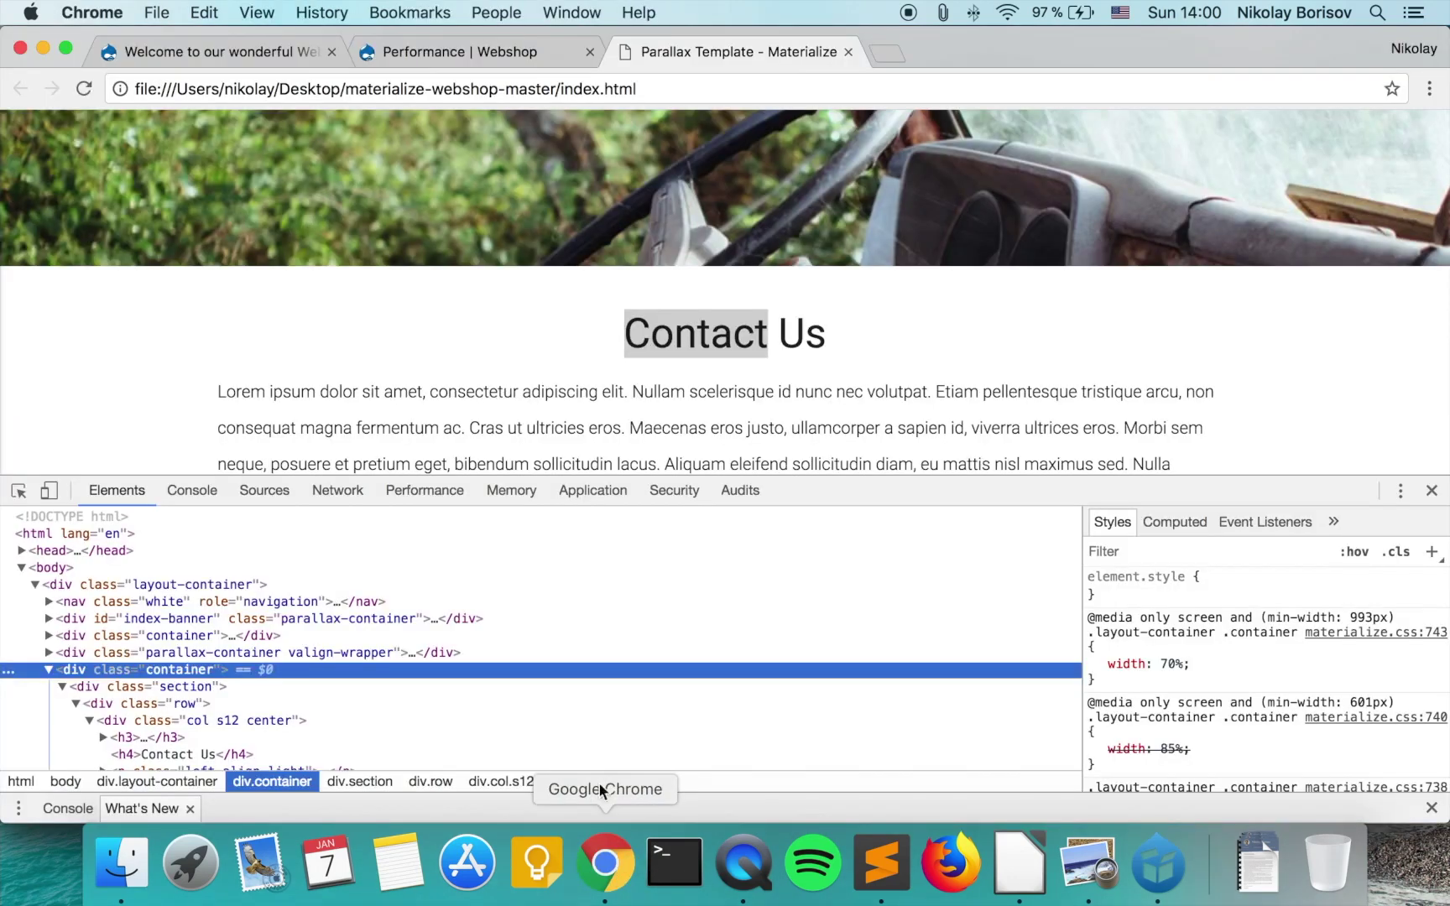
Open Title with text's Manage fields in a new tab and select field_text and field_title.
{"action": "left_click", "coordinate": [205, 51]}
{"action": "right_click", "coordinate": [200, 175]}
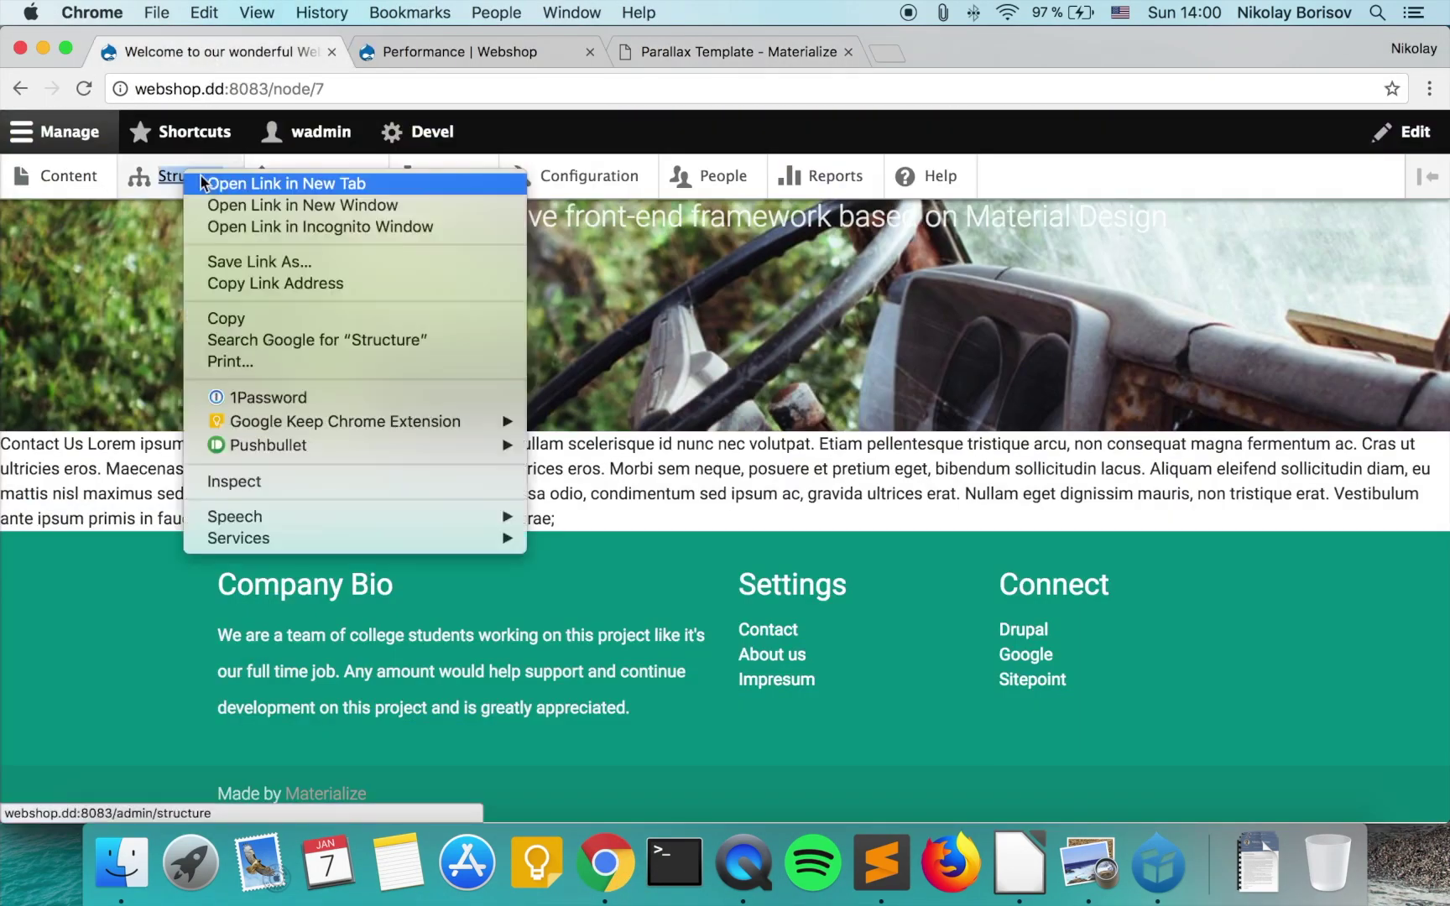
{"action": "left_click", "coordinate": [268, 178]}
{"action": "left_click", "coordinate": [696, 49]}
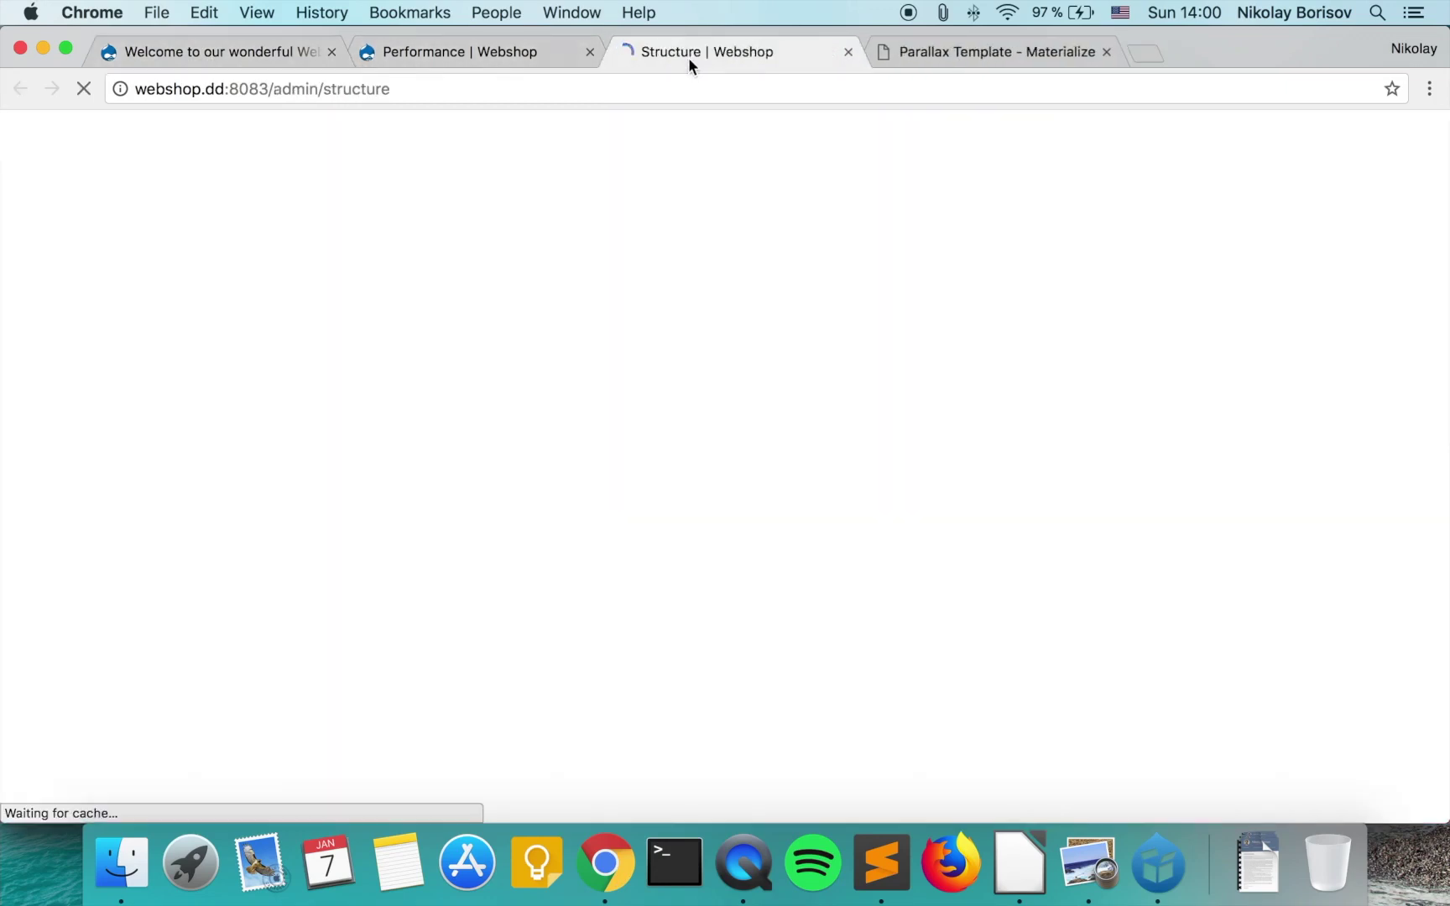
{"action": "left_click_drag", "start_coordinate": [687, 57], "coordinate": [478, 53]}
{"action": "scroll", "coordinate": [352, 520], "scroll_direction": "down", "scroll_amount": 5}
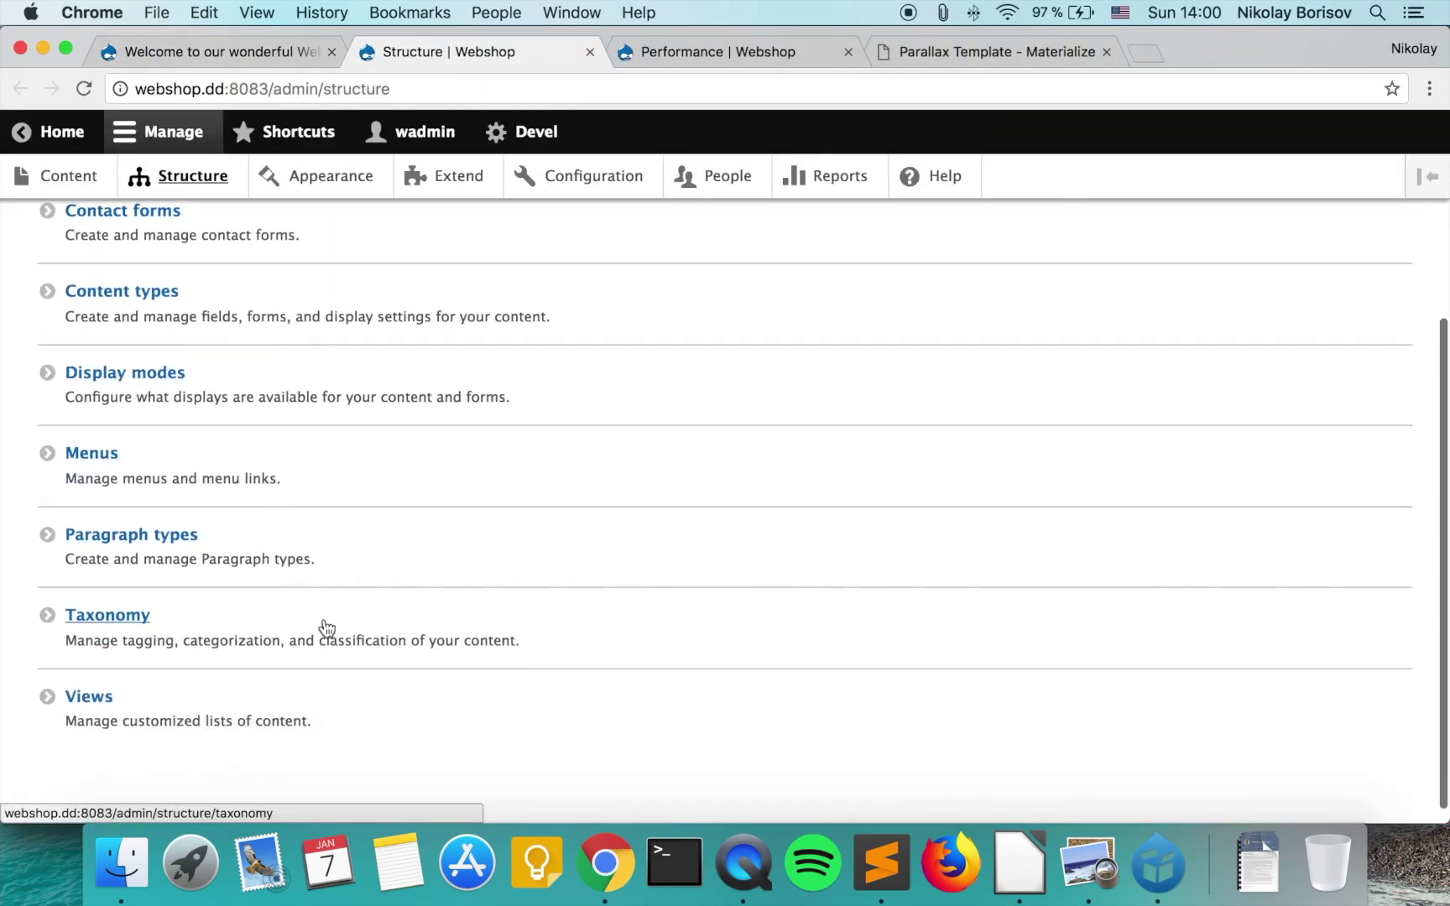
{"action": "left_click", "coordinate": [320, 555]}
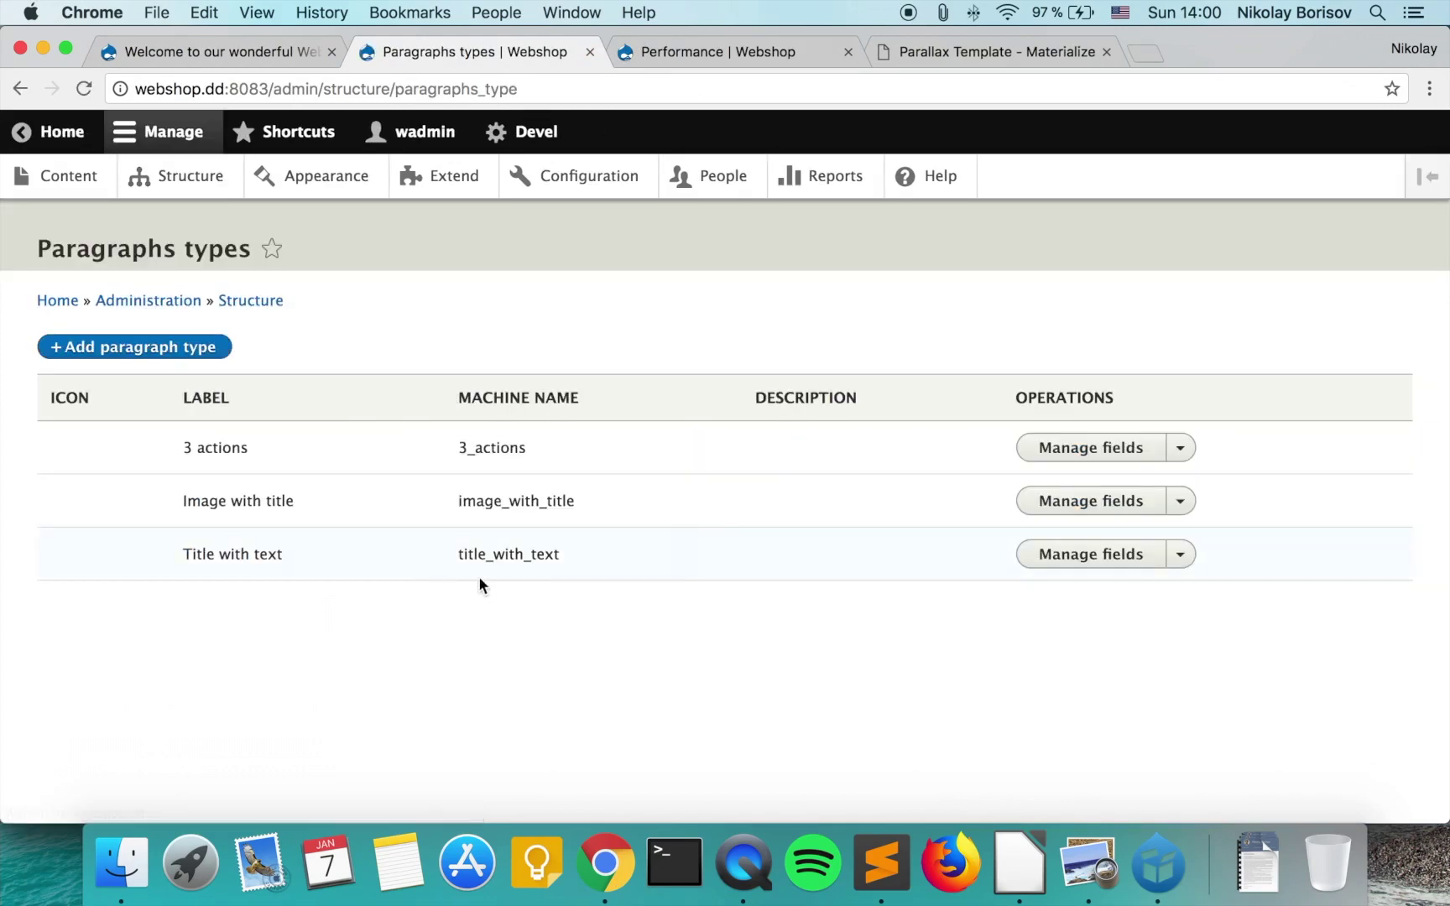
{"action": "left_click", "coordinate": [1076, 560]}
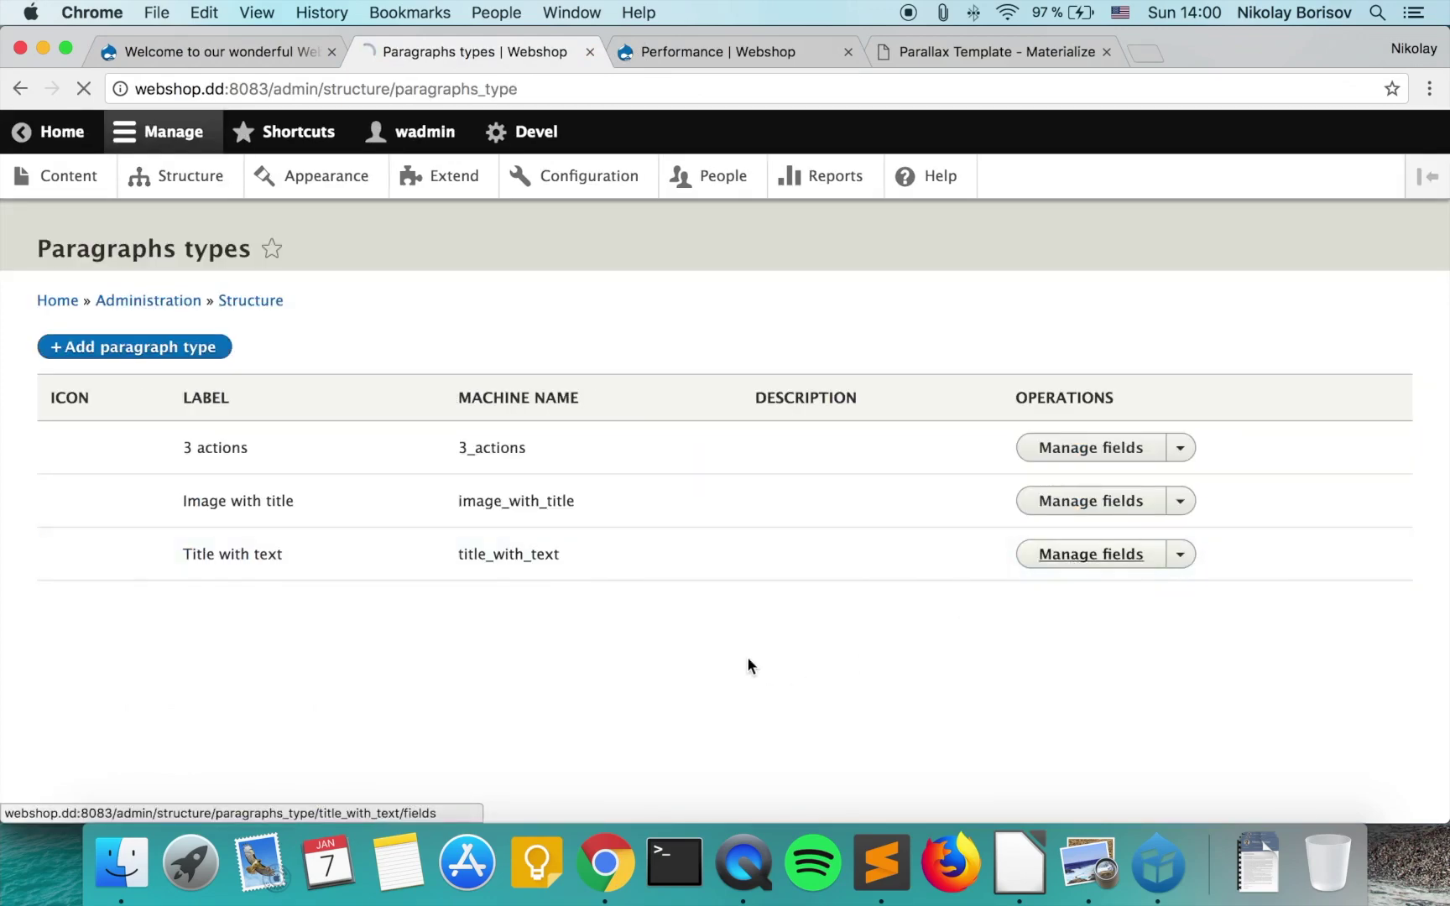
{"action": "double_click", "coordinate": [268, 509]}
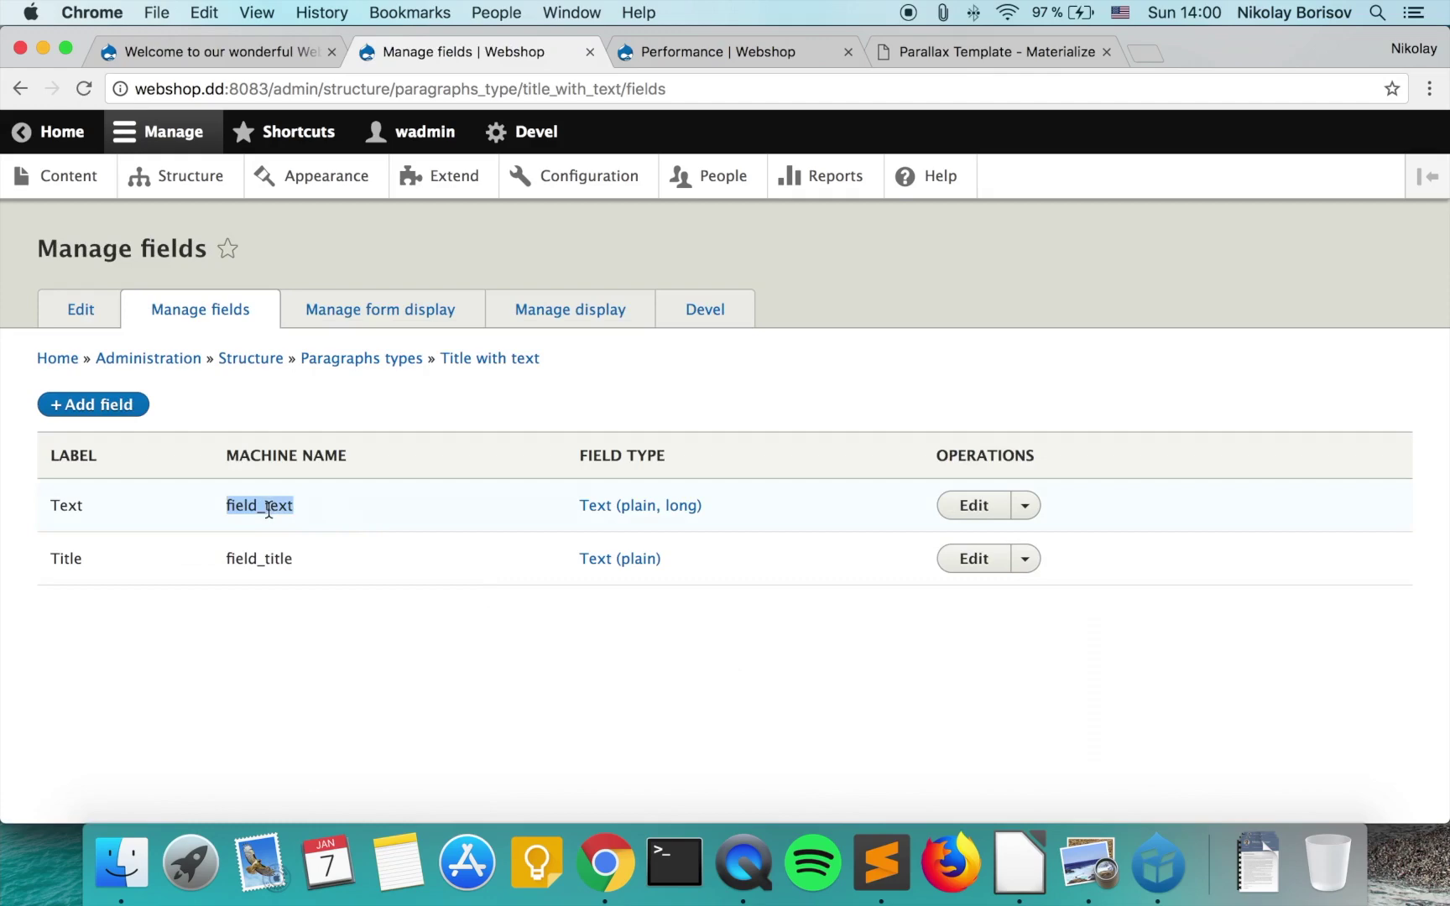
{"action": "double_click", "coordinate": [279, 556]}
Replace the hardcoded 'Contact Us' heading in the Twig template with {{ content.field_title }}.
{"action": "left_click", "coordinate": [893, 867]}
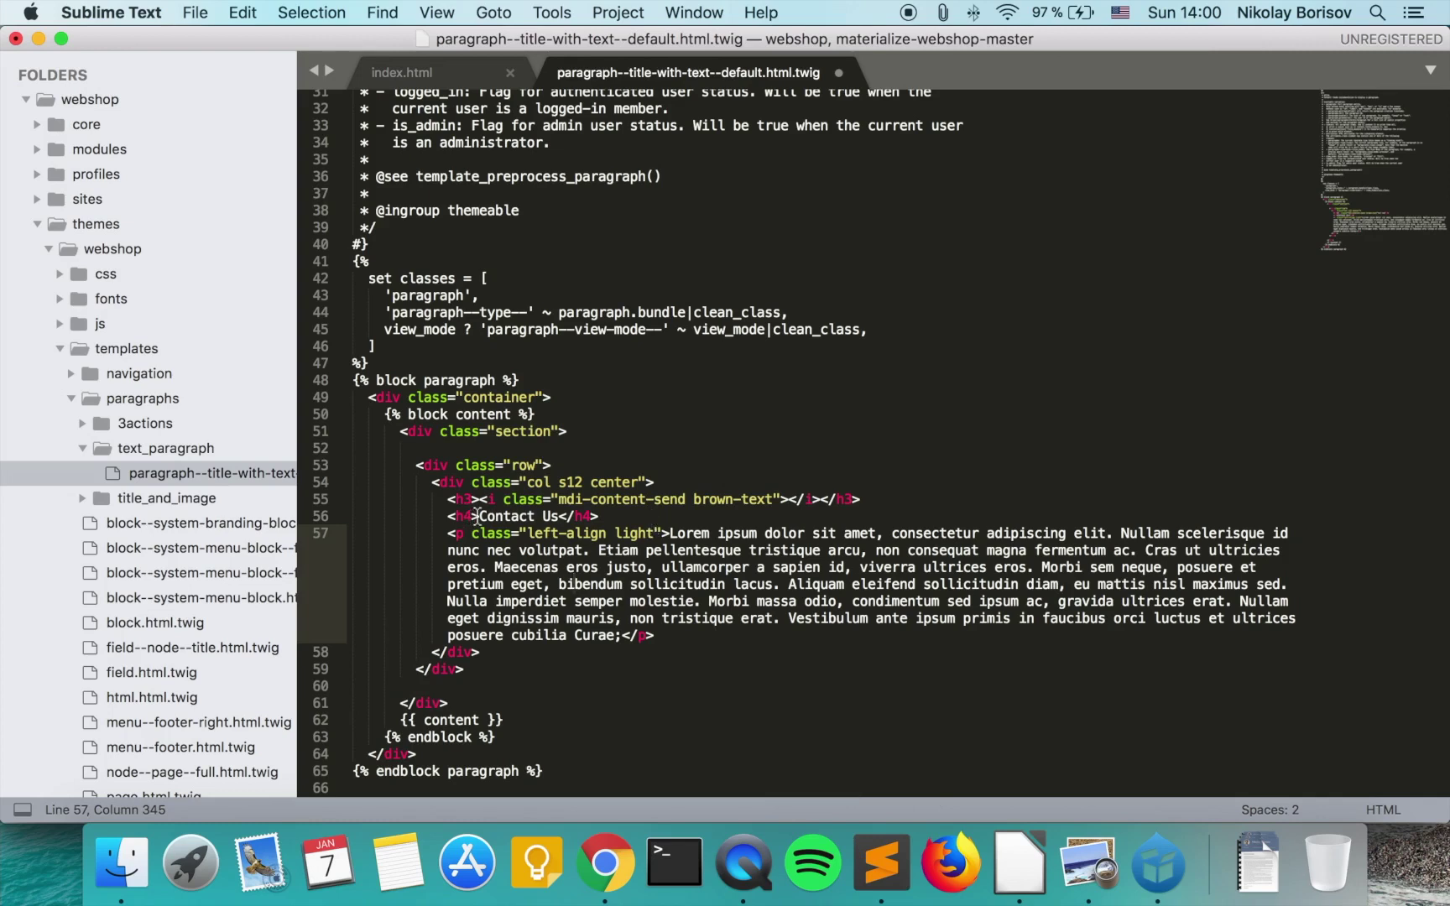
{"action": "left_click_drag", "start_coordinate": [479, 516], "coordinate": [560, 517]}
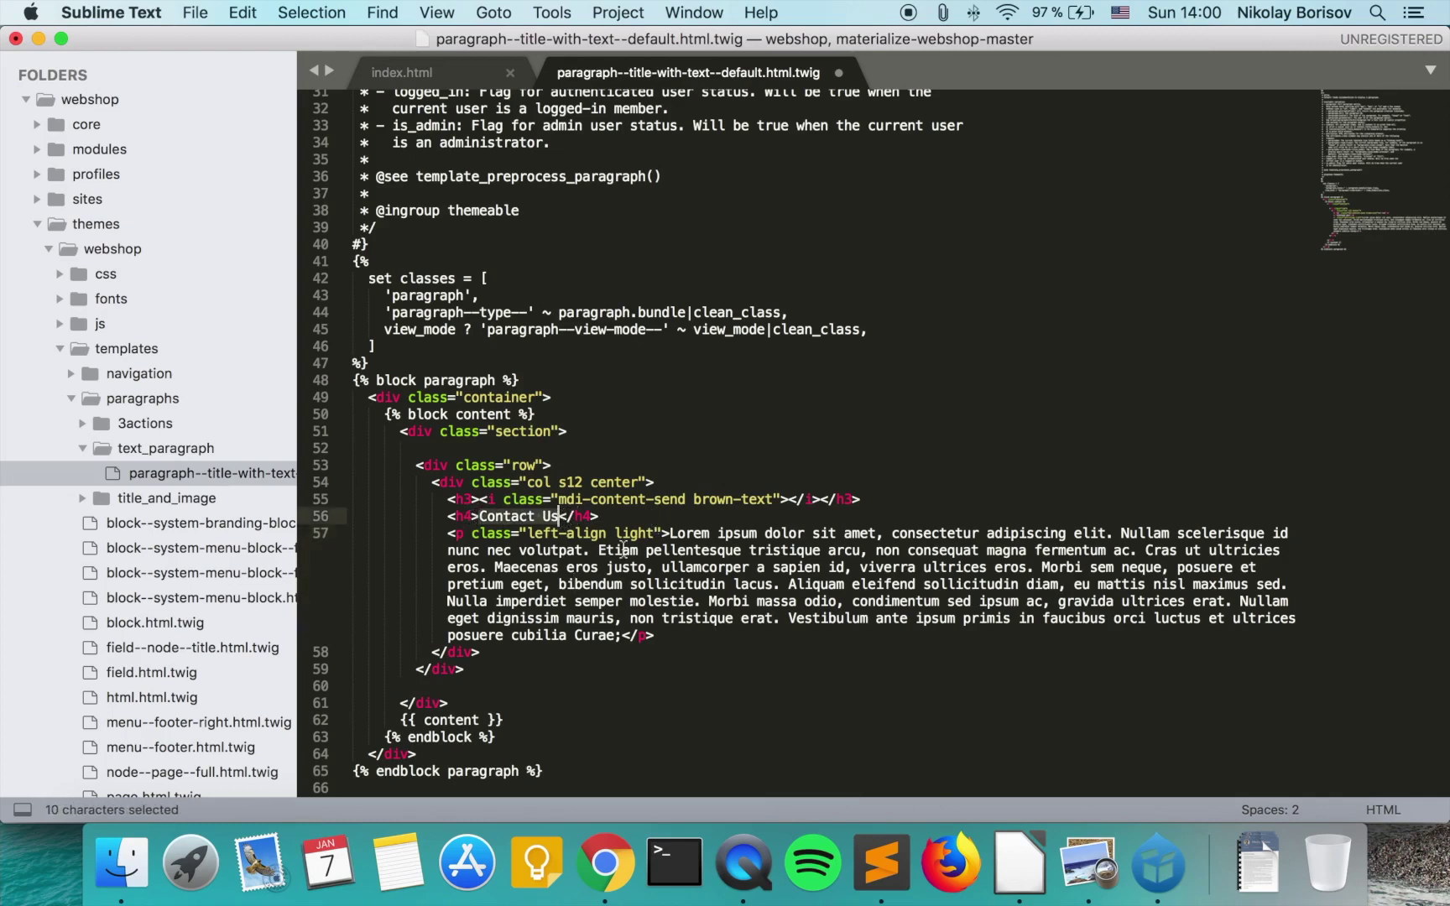
{"action": "key", "text": "BackSpace"}
{"action": "type", "text": "{{ "}
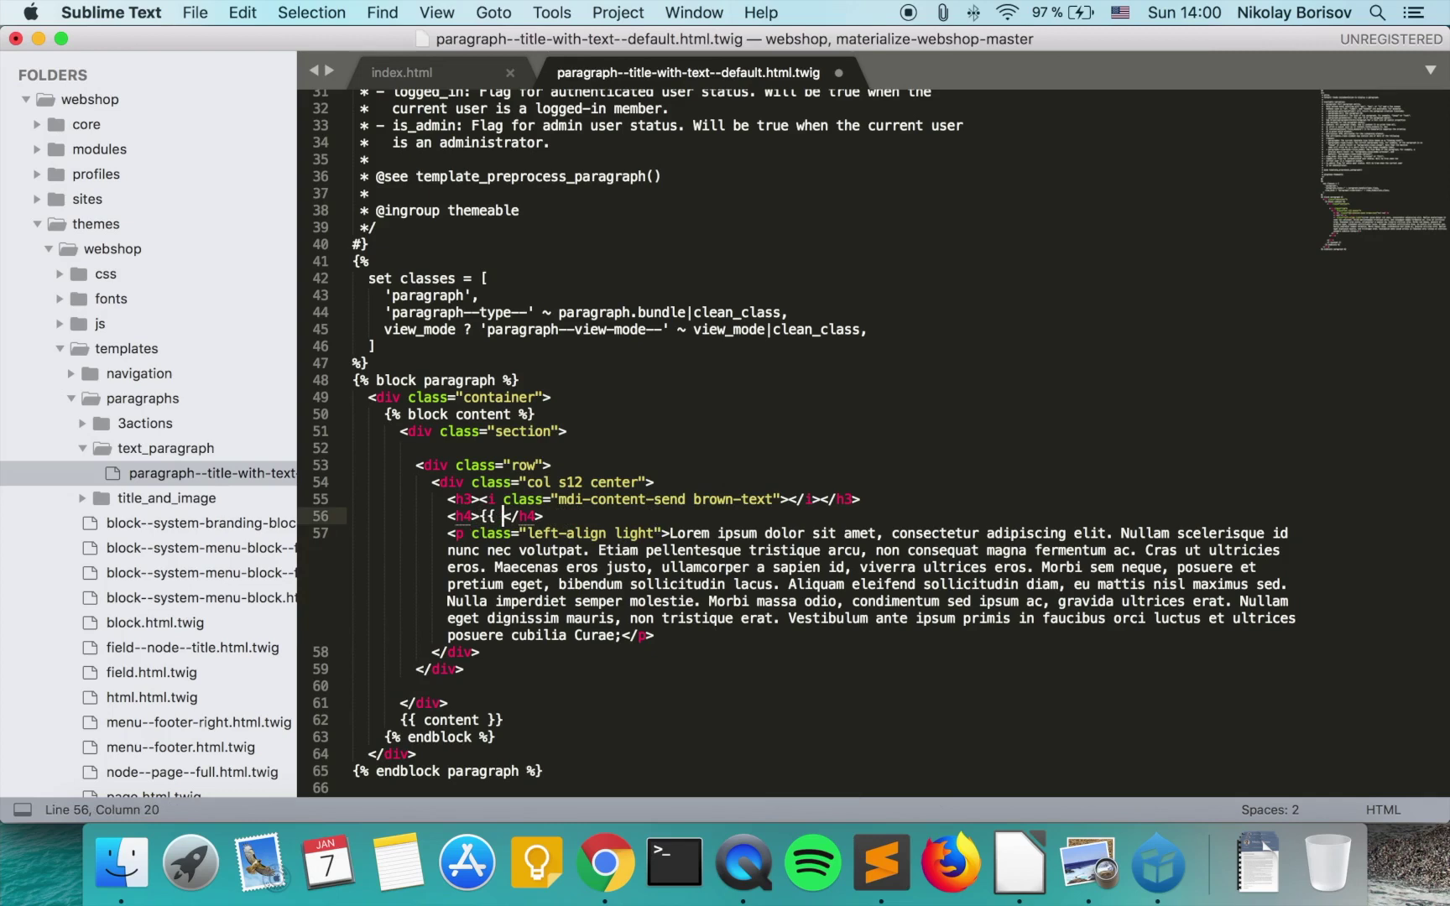
{"action": "type", "text": "content.field_title"}
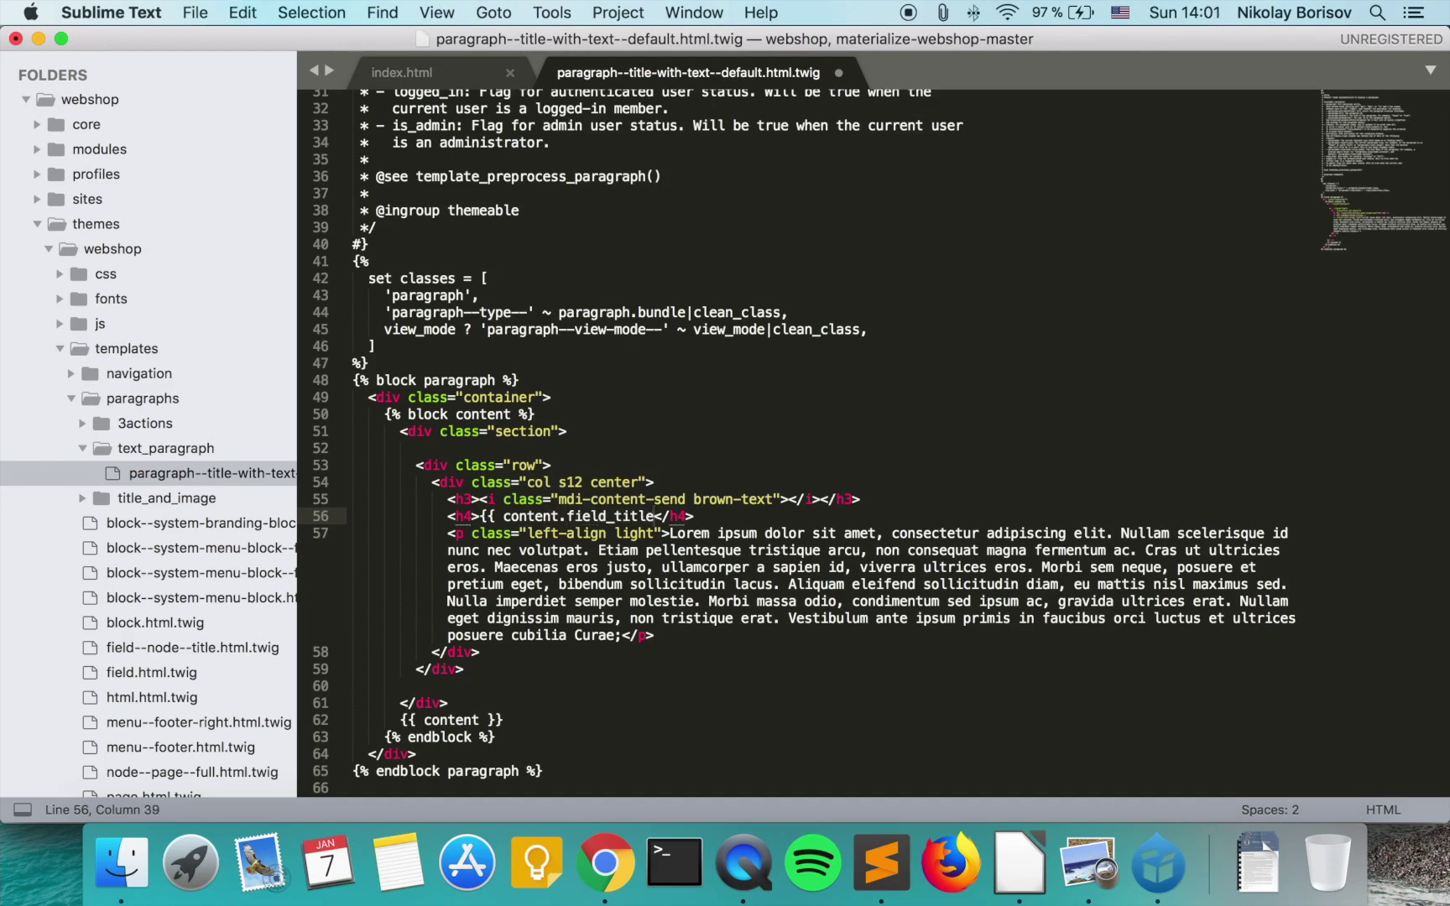
{"action": "type", "text": " }}"}
Replace the Lorem ipsum paragraph with the field_text output, checking its machine name in the browser.
{"action": "left_click_drag", "start_coordinate": [634, 635], "coordinate": [669, 533]}
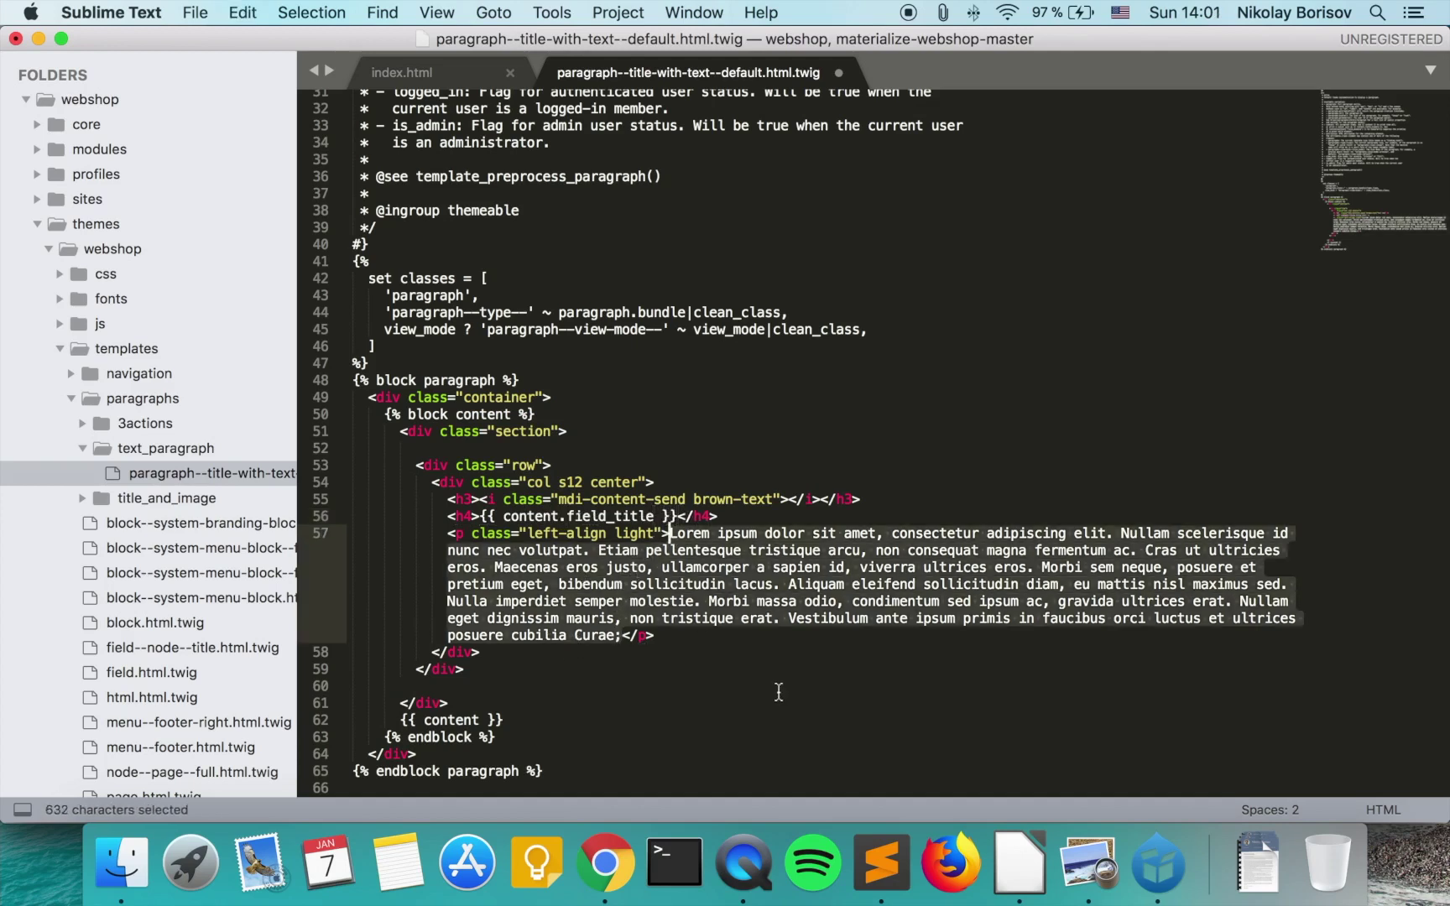
{"action": "key", "text": "BackSpace"}
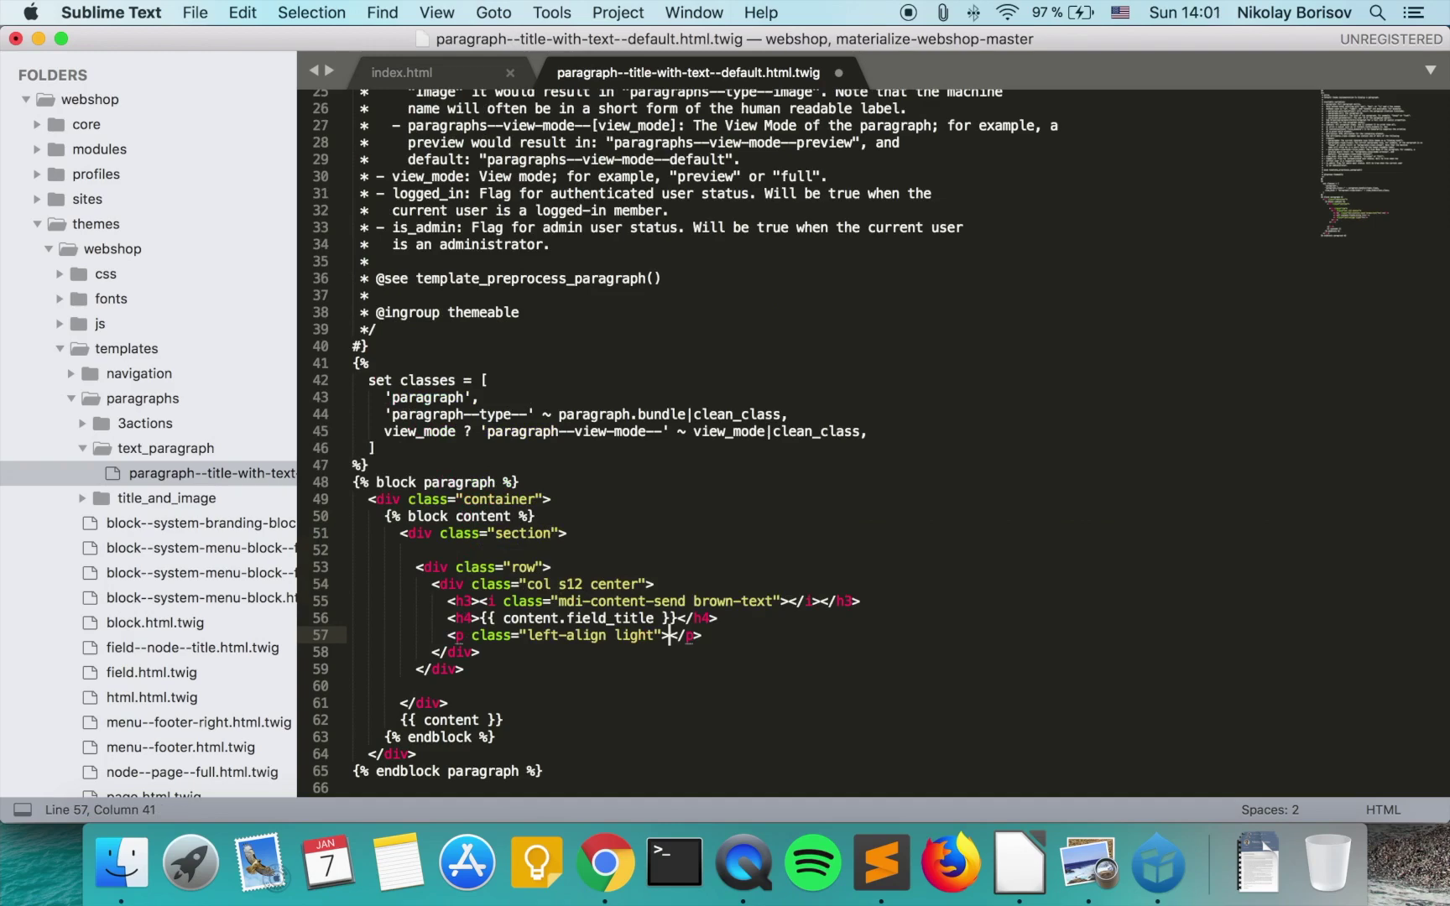
{"action": "left_click", "coordinate": [604, 864]}
{"action": "double_click", "coordinate": [245, 501]}
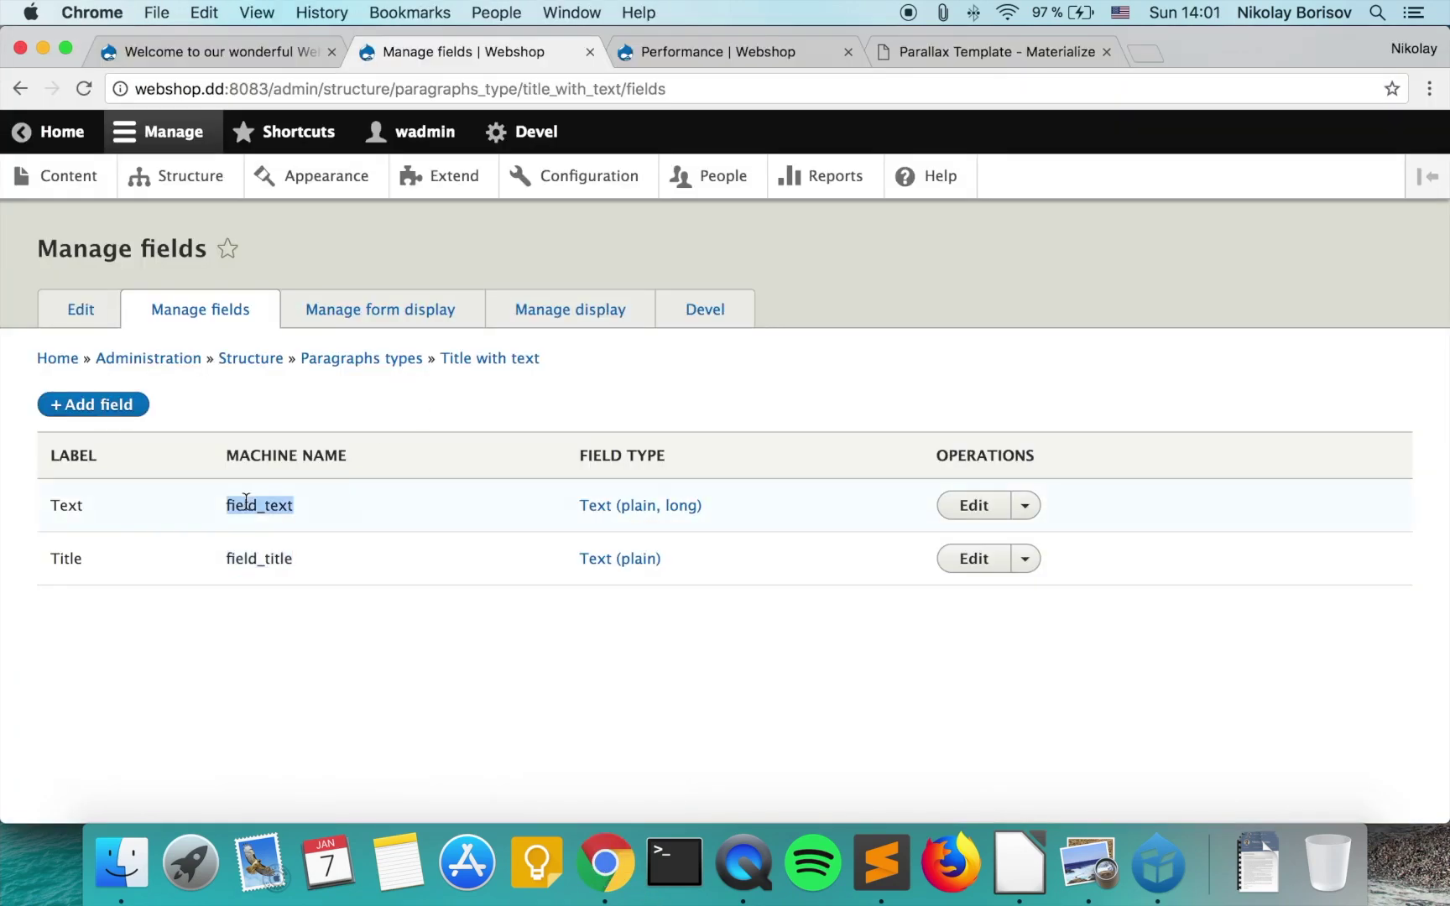
{"action": "key", "text": "super+Tab"}
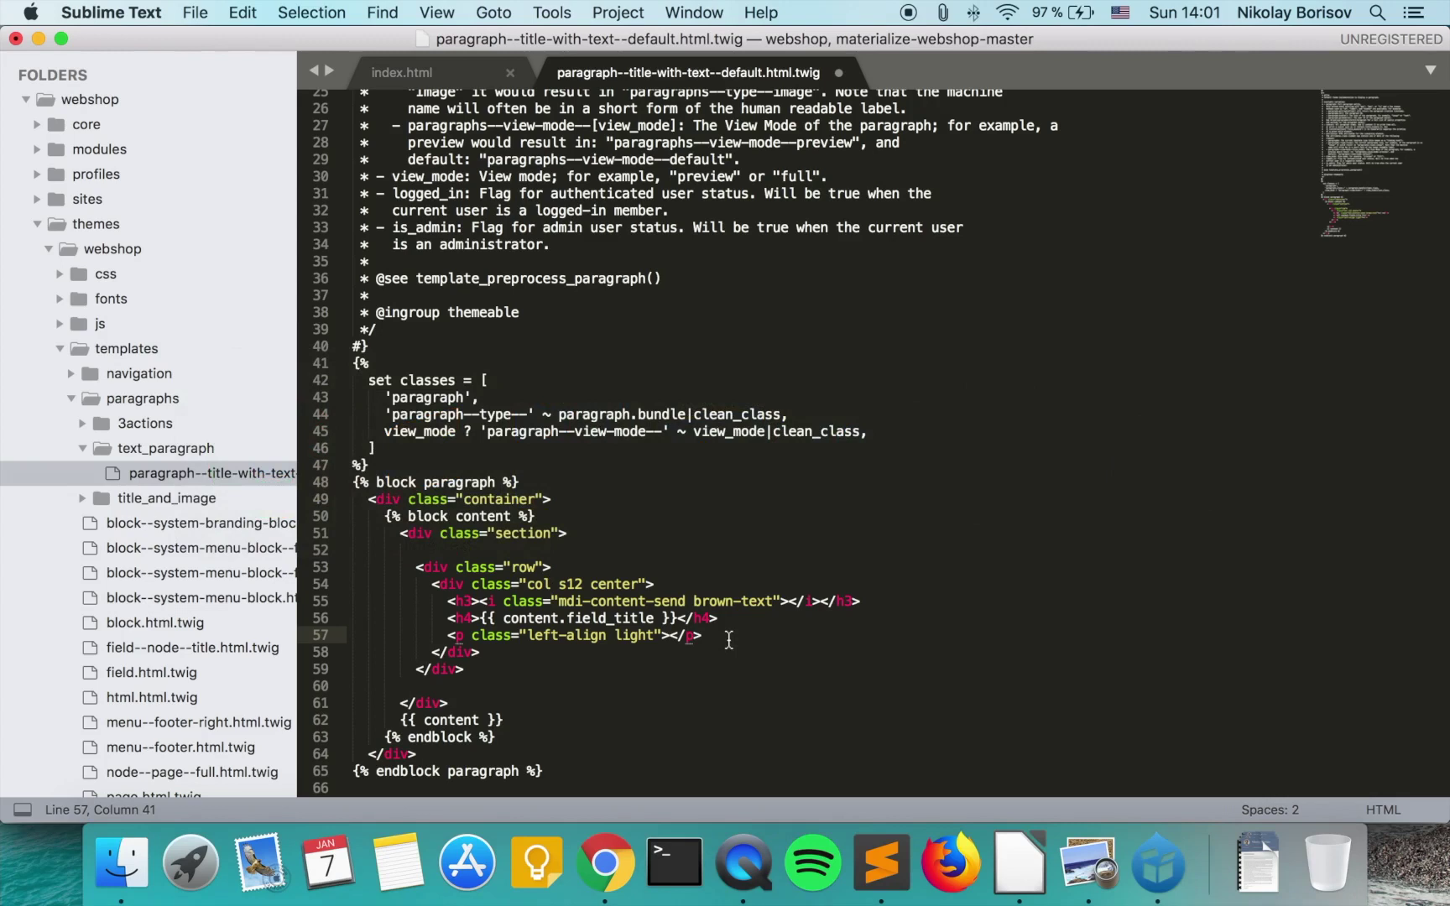
{"action": "type", "text": "{{ "}
{"action": "type", "text": "contn"}
{"action": "type", "text": "nt.field_text "}
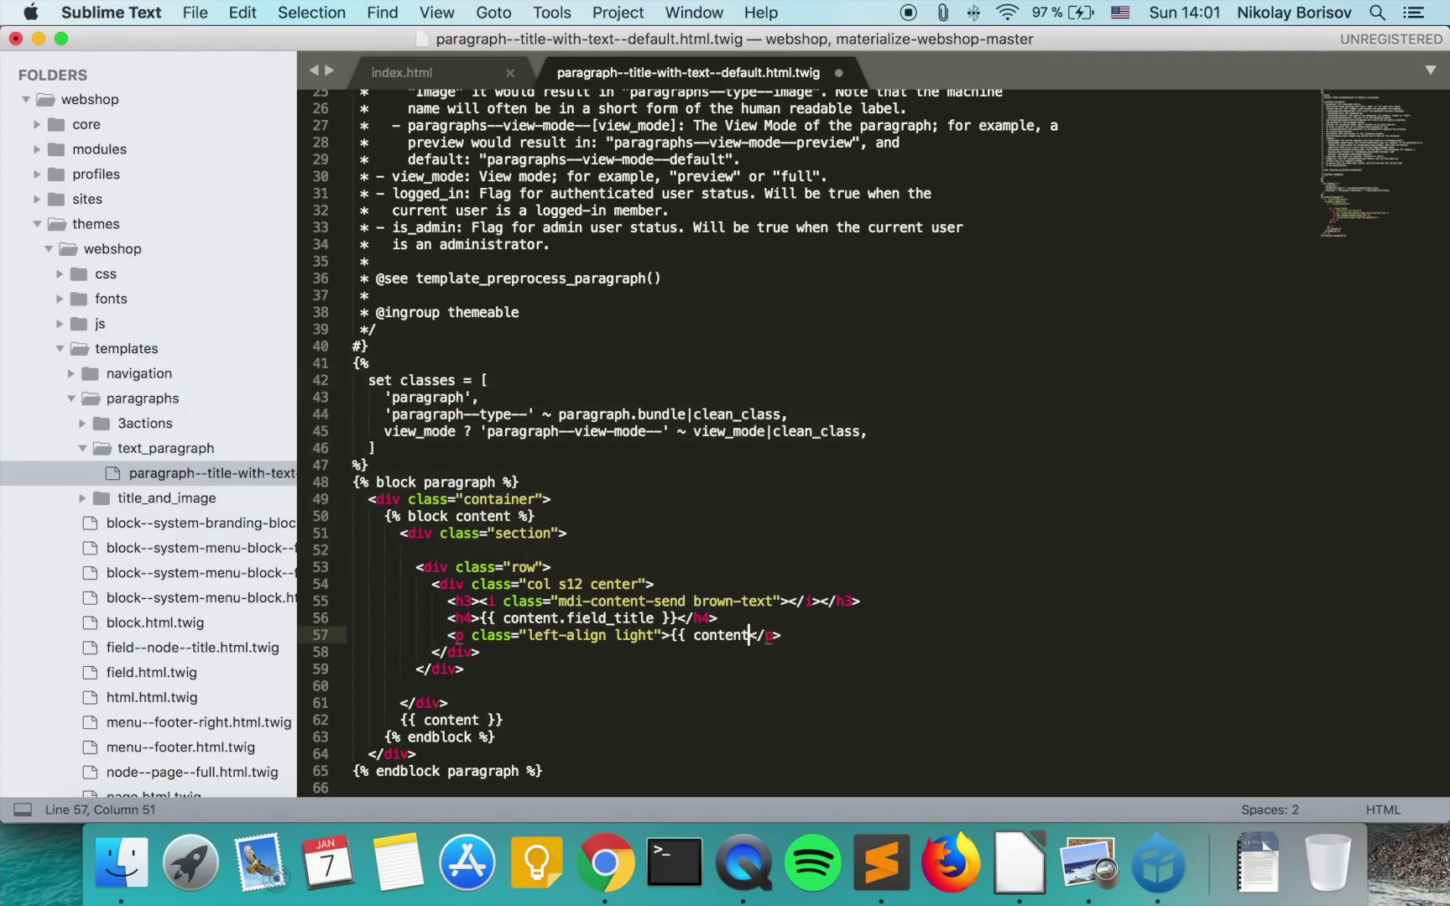
{"action": "type", "text": "}}"}
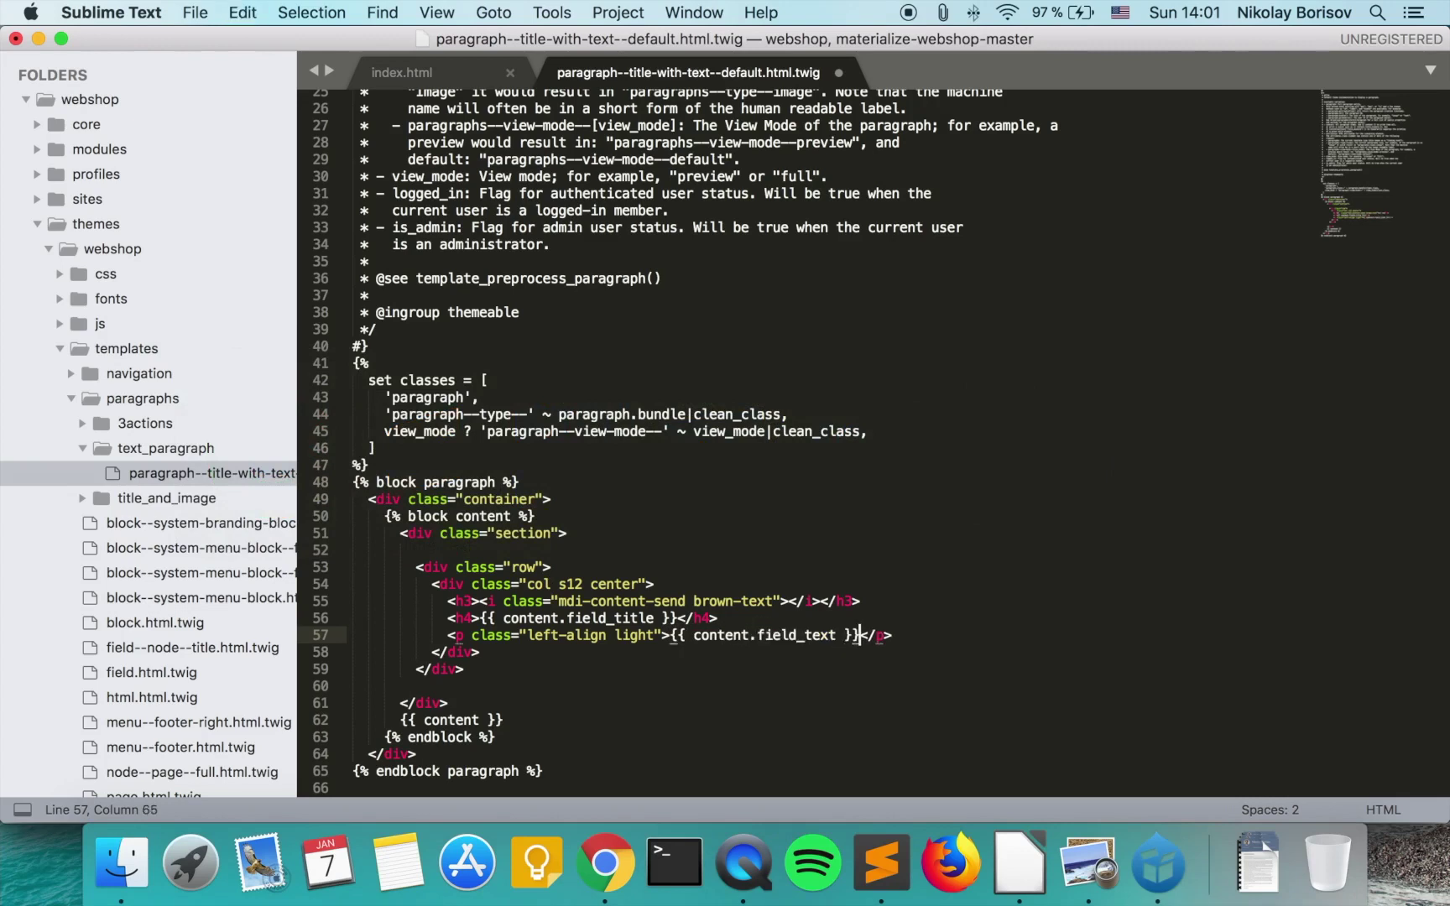
Delete the leftover {{ content }} line and blank space, then save the template.
{"action": "left_click", "coordinate": [611, 722]}
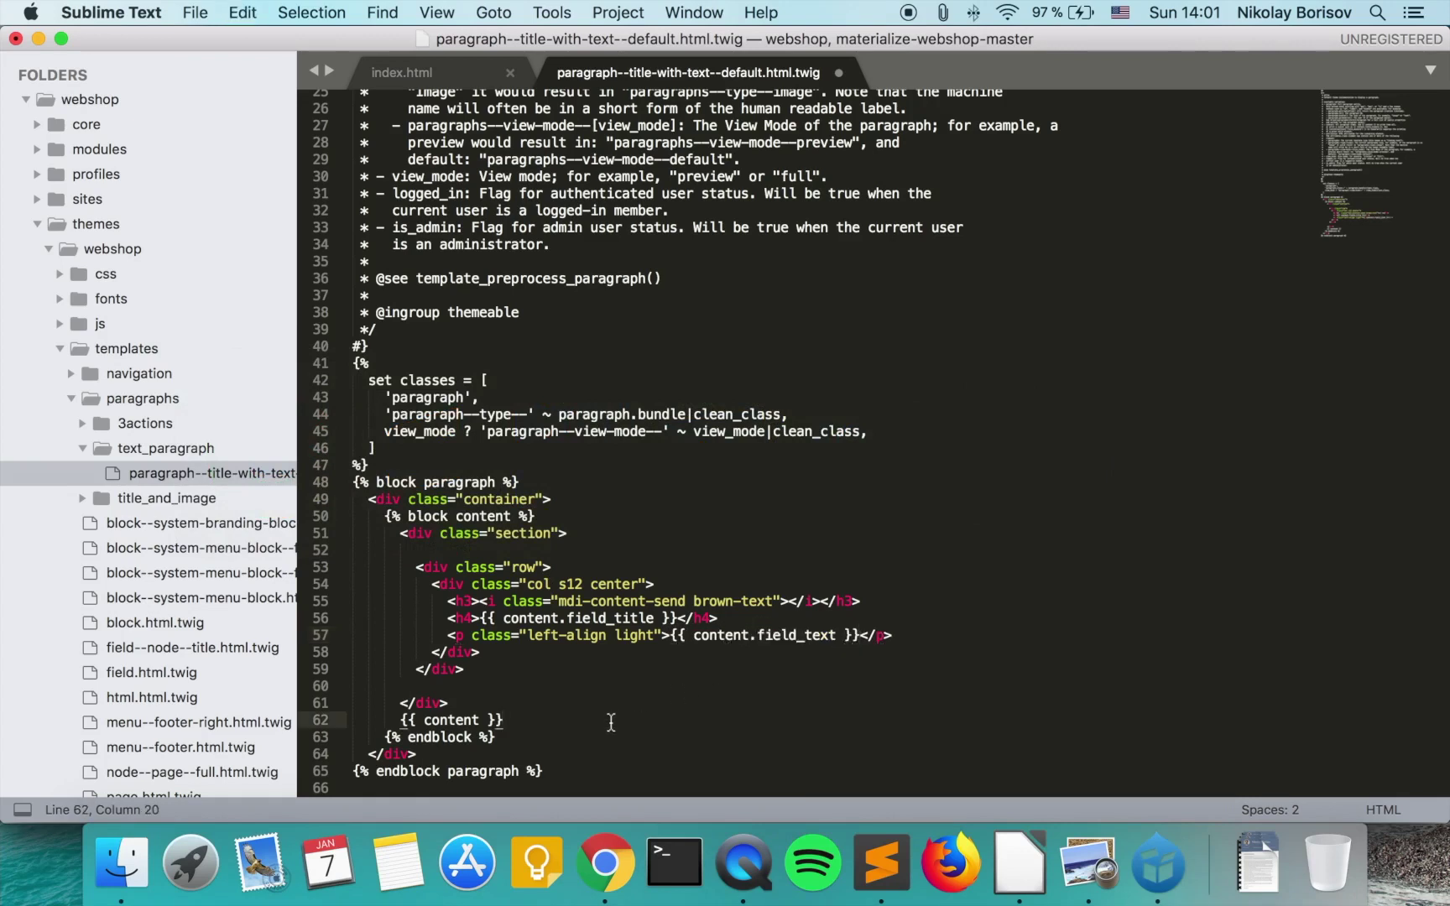
{"action": "key", "text": "shift+super+Left"}
{"action": "key", "text": "BackSpace"}
{"action": "key", "text": "BackSpace"}
{"action": "key", "text": "BackSpace"}
{"action": "key", "text": "BackSpace"}
{"action": "key", "text": "BackSpace"}
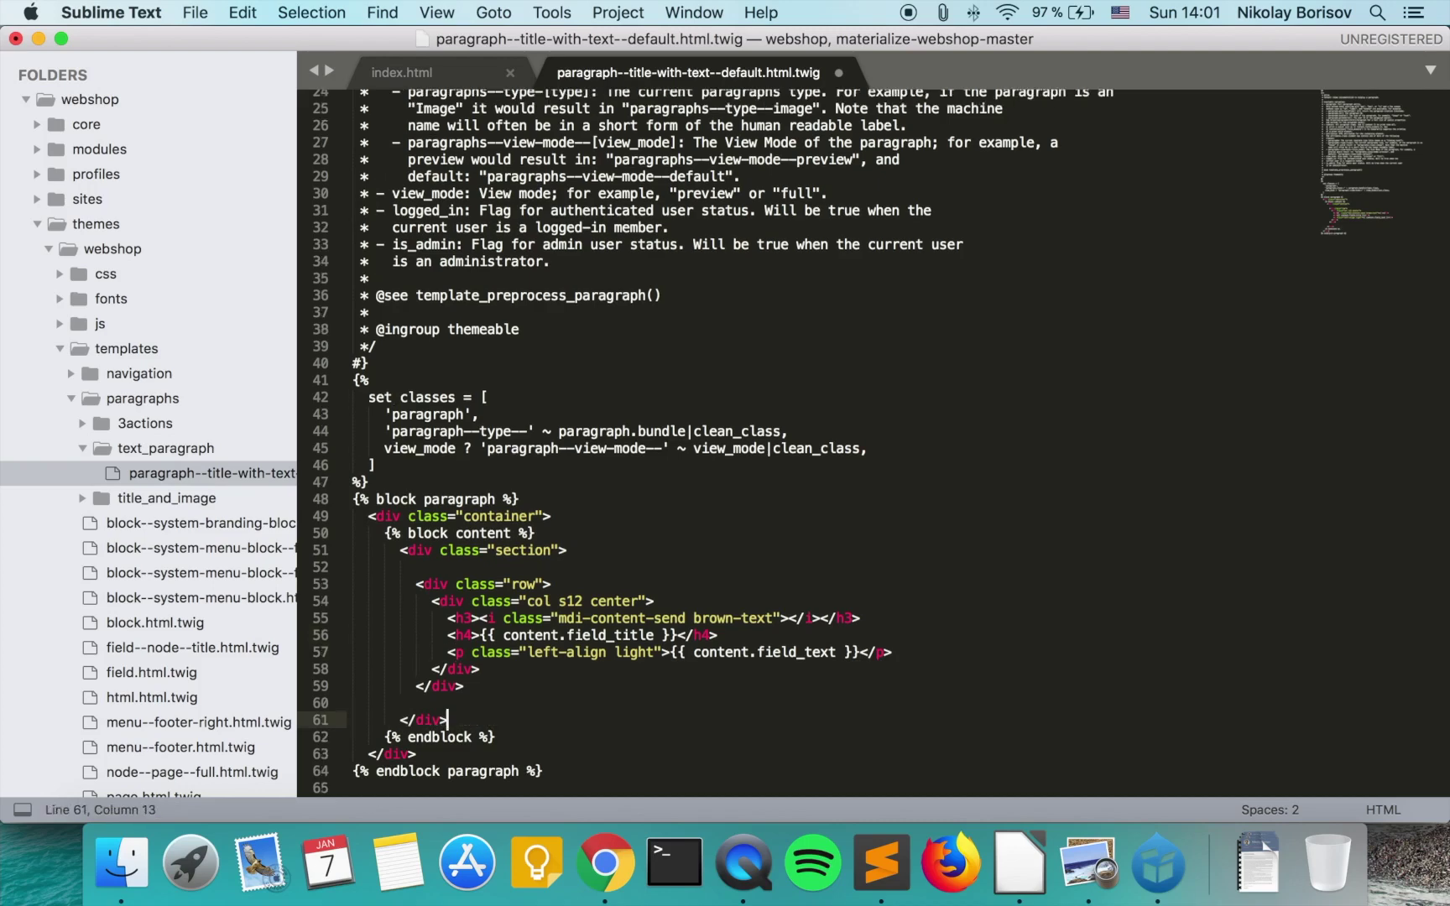
{"action": "key", "text": "Up"}
{"action": "key", "text": "BackSpace"}
{"action": "key", "text": "super+s"}
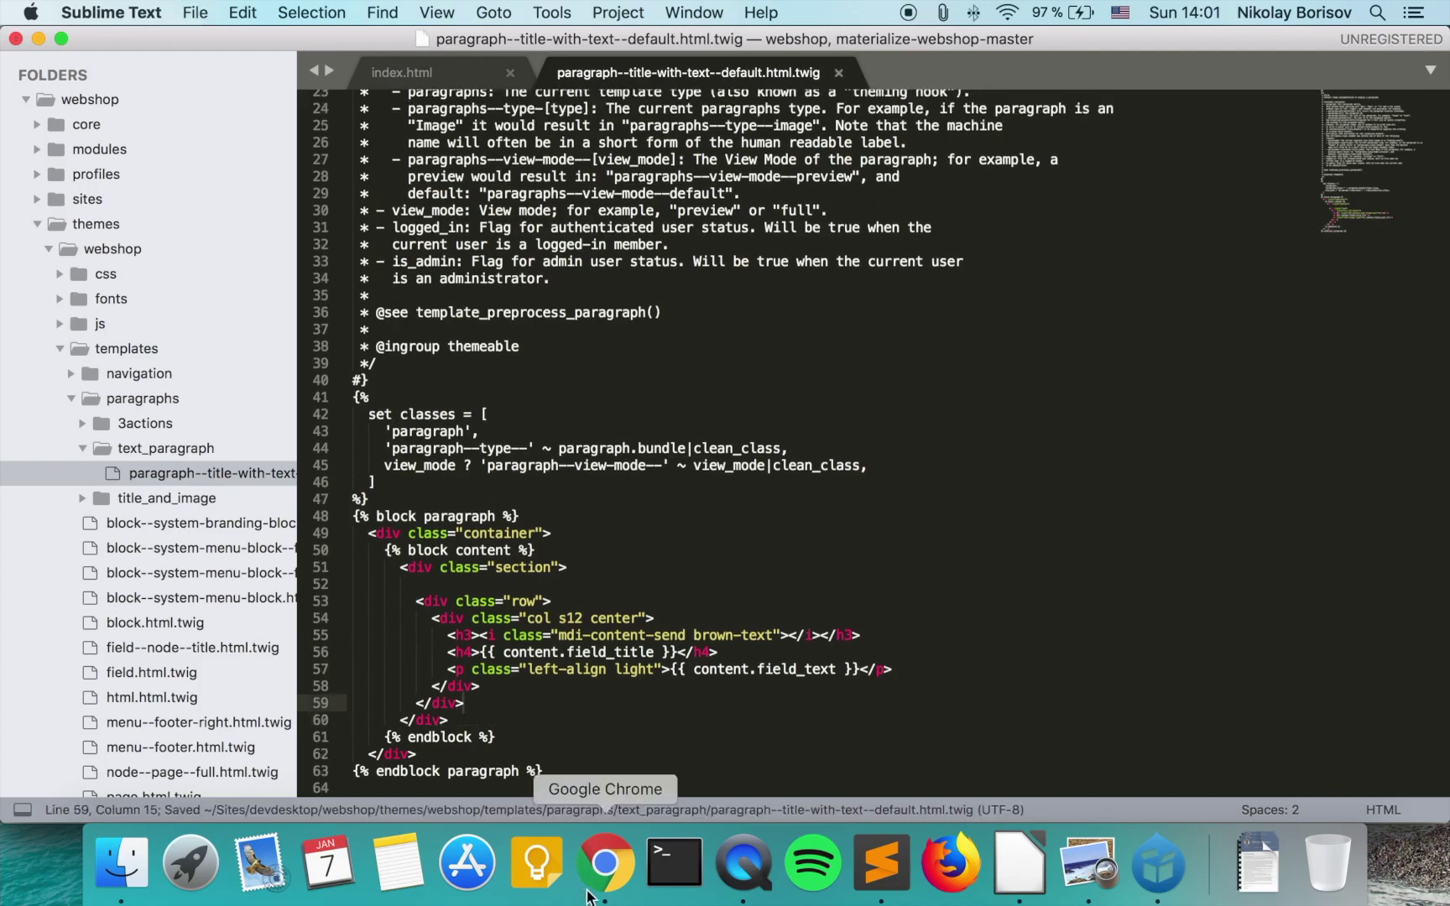
{"action": "left_click", "coordinate": [588, 893]}
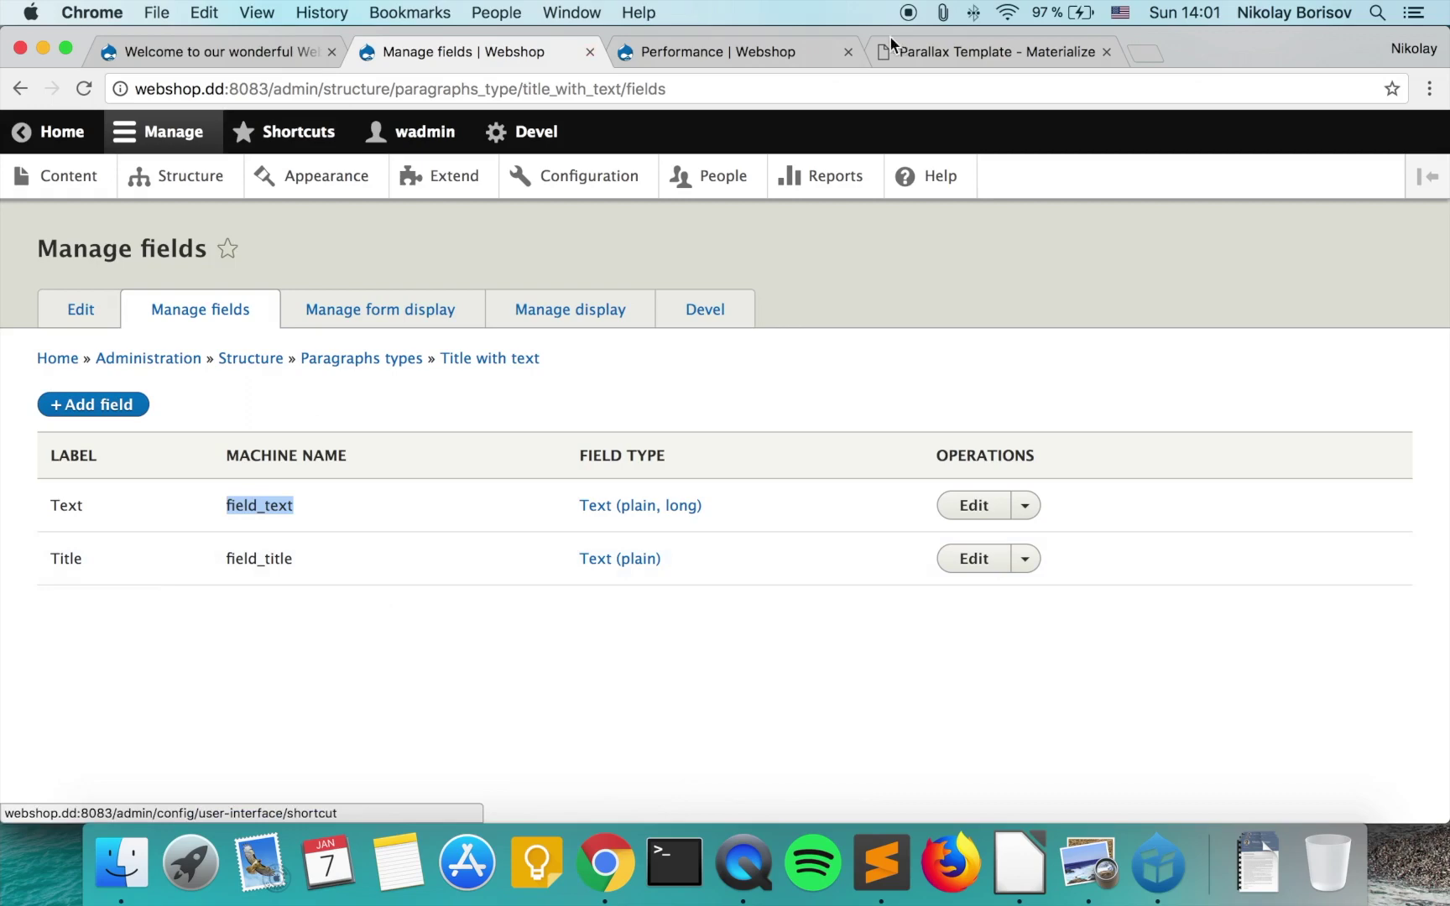
Clear all Drupal caches on the Performance page and reload the homepage to see the new template.
{"action": "left_click", "coordinate": [750, 55]}
{"action": "left_click", "coordinate": [215, 462]}
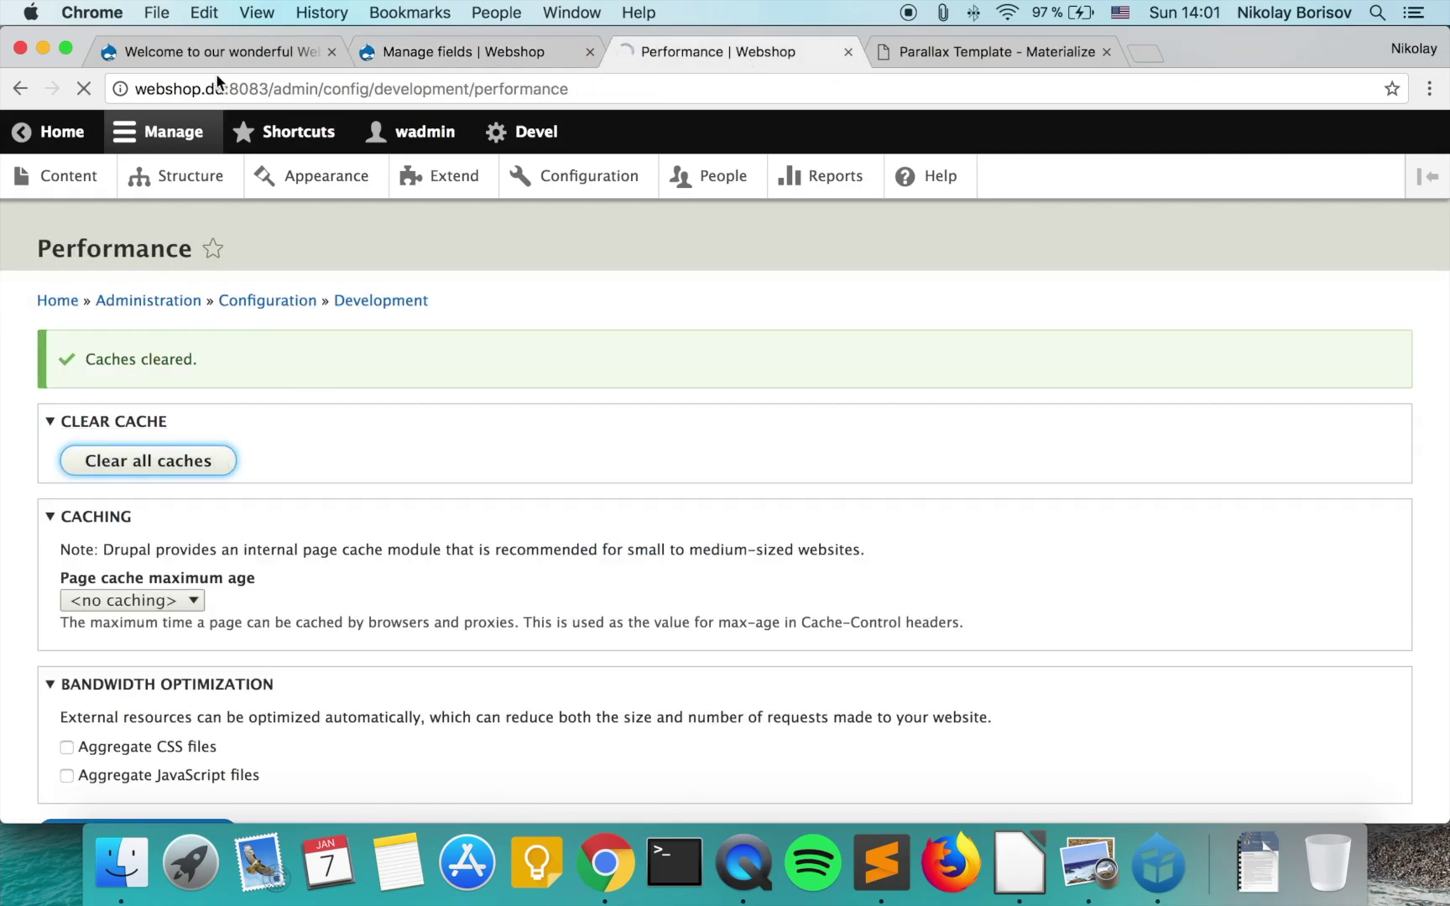
{"action": "left_click", "coordinate": [215, 54]}
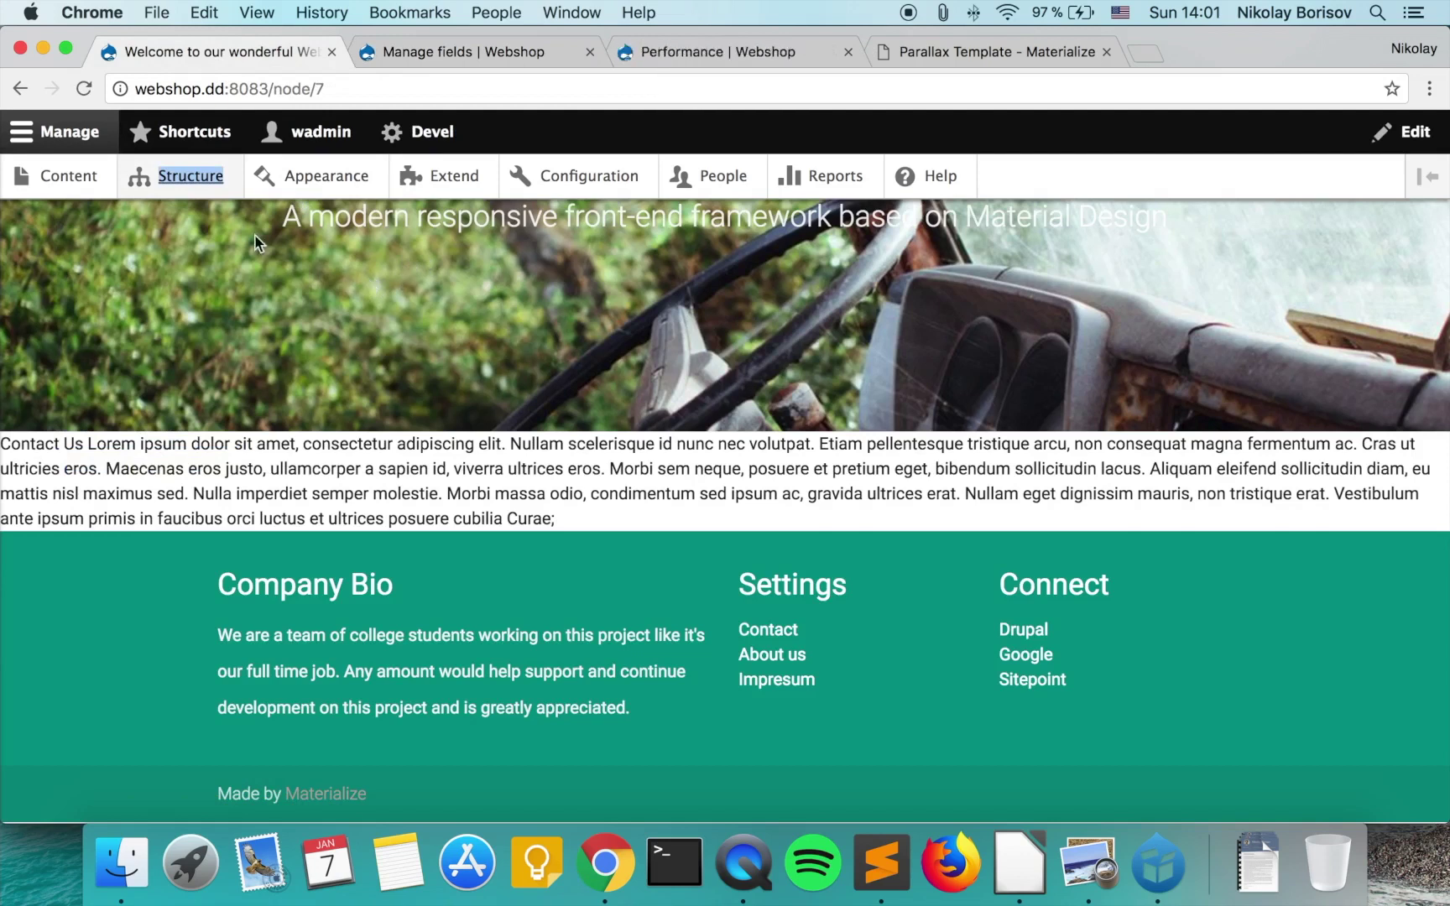
{"action": "left_click", "coordinate": [85, 88]}
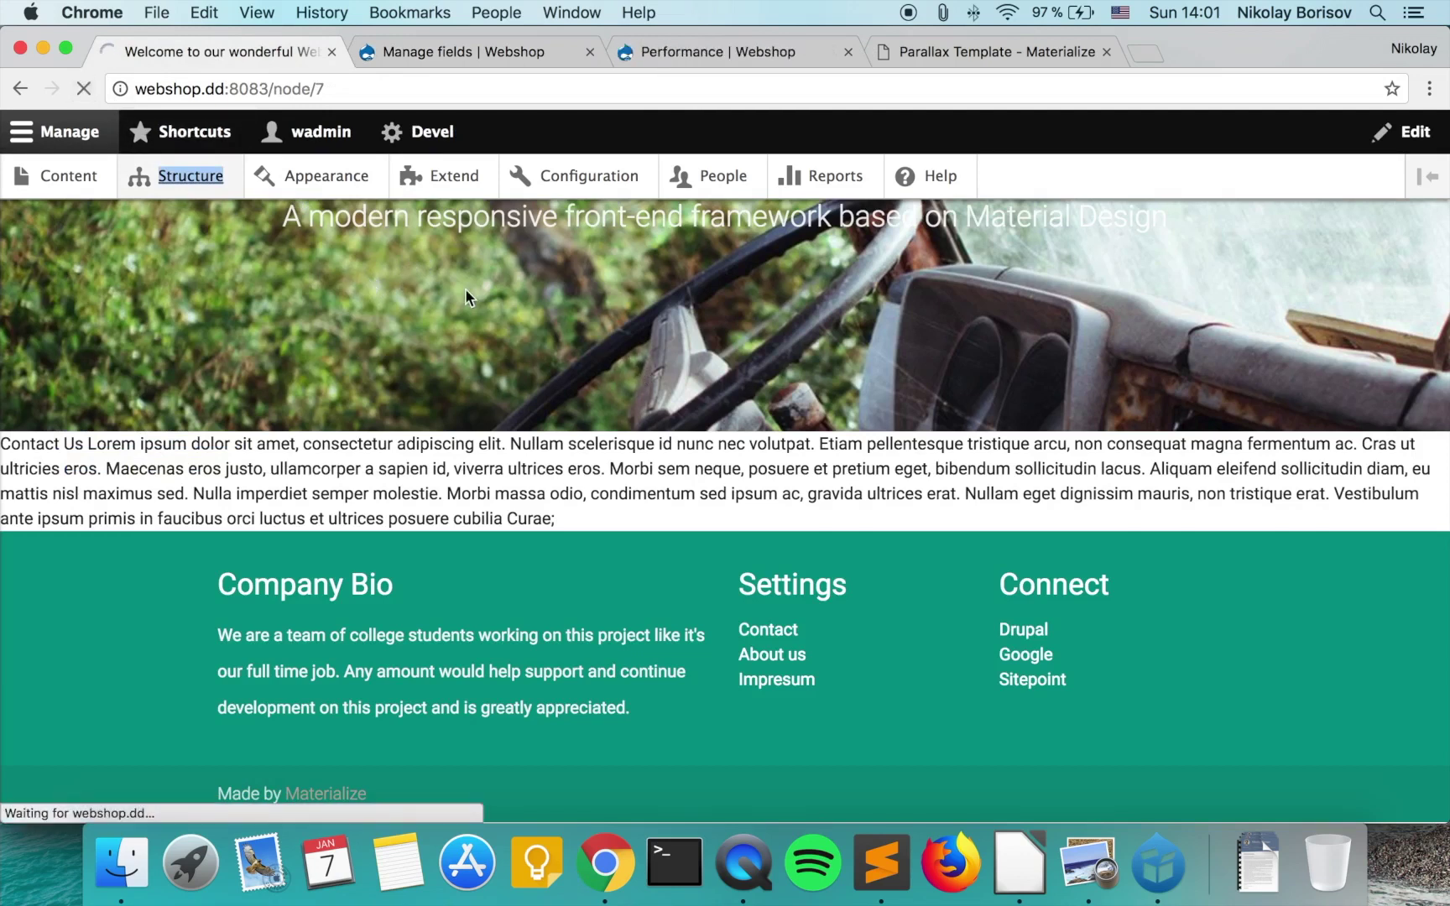